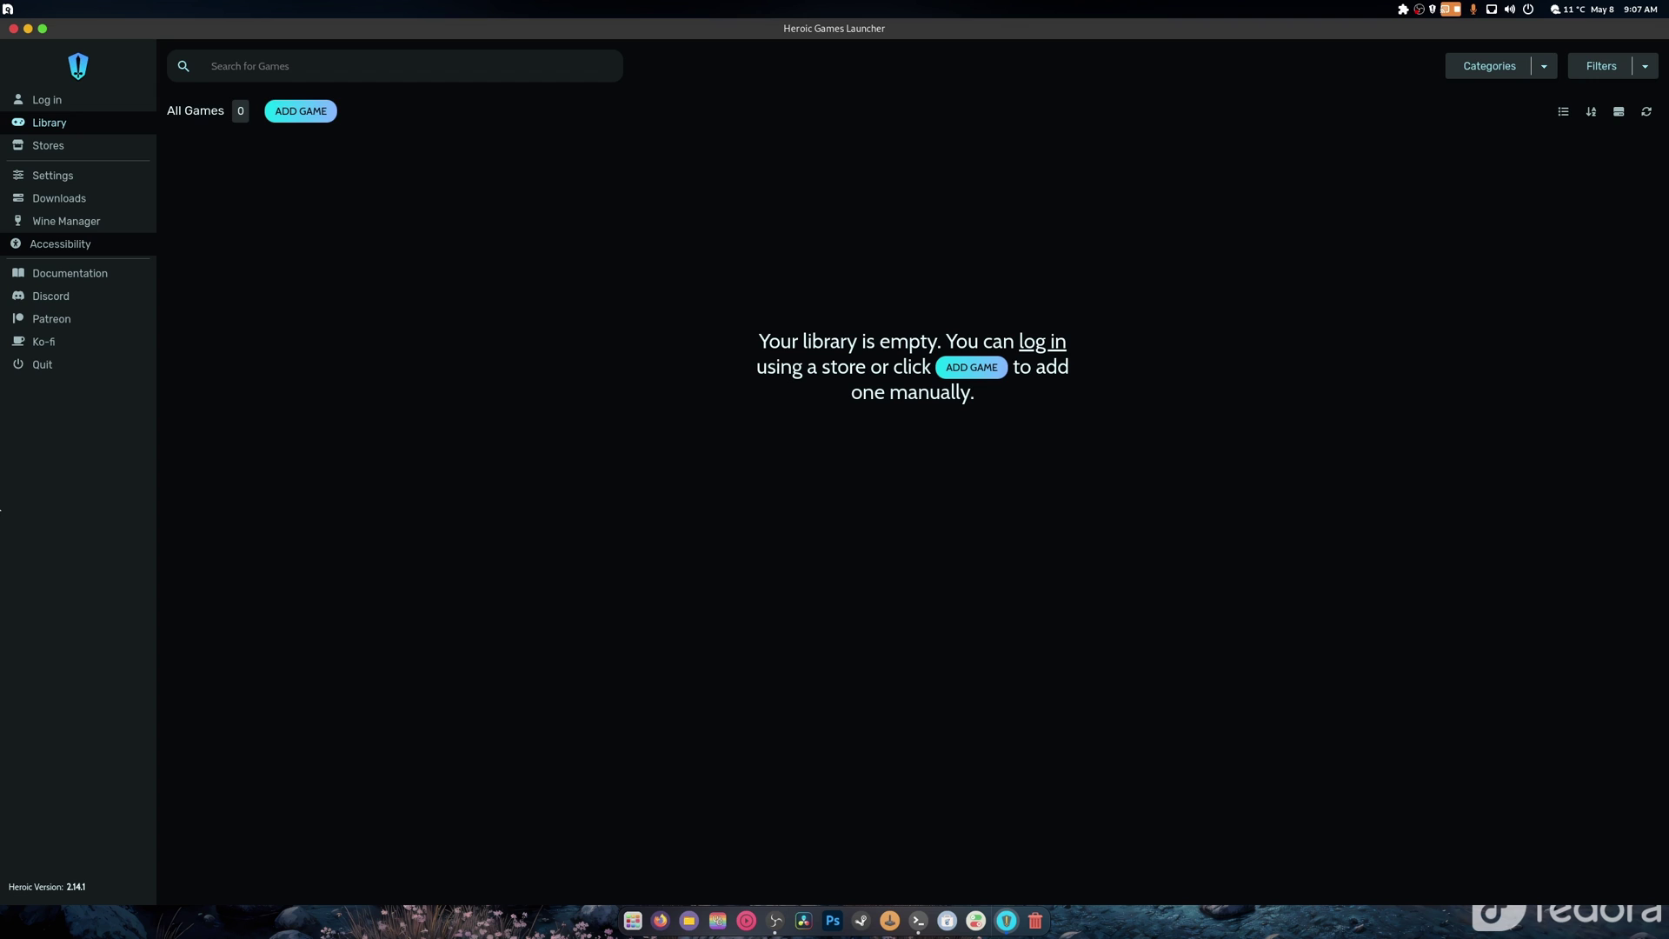
- Open Heroic's login page, which offers Epic Games, GOG and Amazon sign-in
click(46, 100)
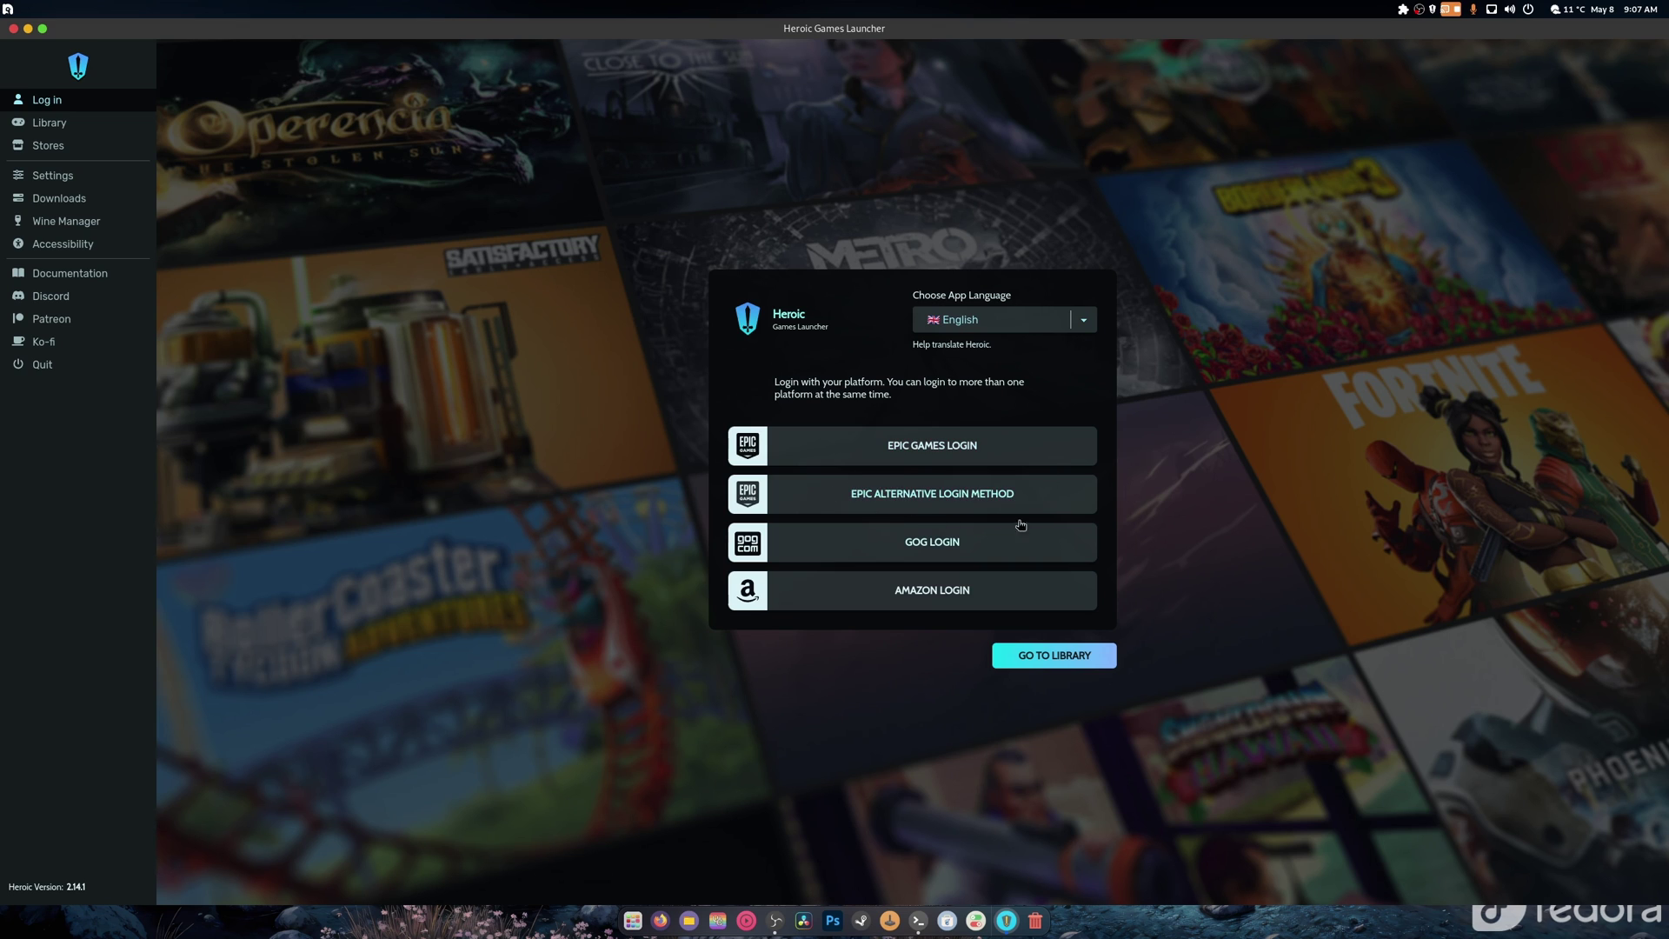
- Browse the WINE-GE-LOL and PROTON-GE builds in Settings' Wine Manager, then open Accessibility
click(1097, 658)
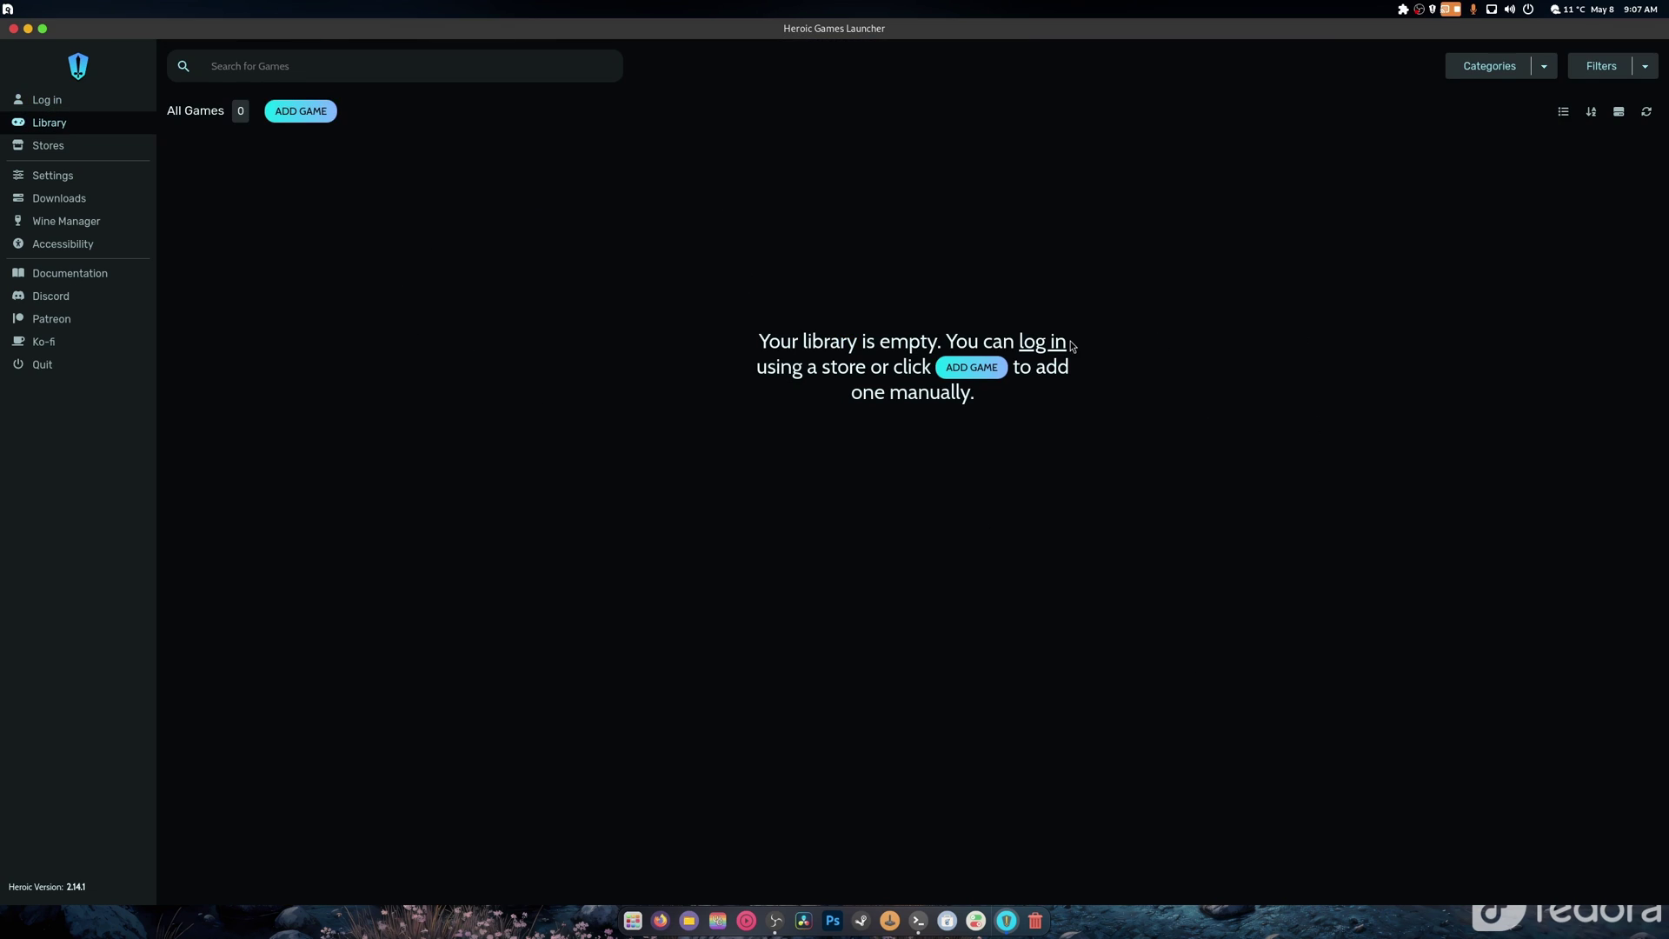
click(51, 176)
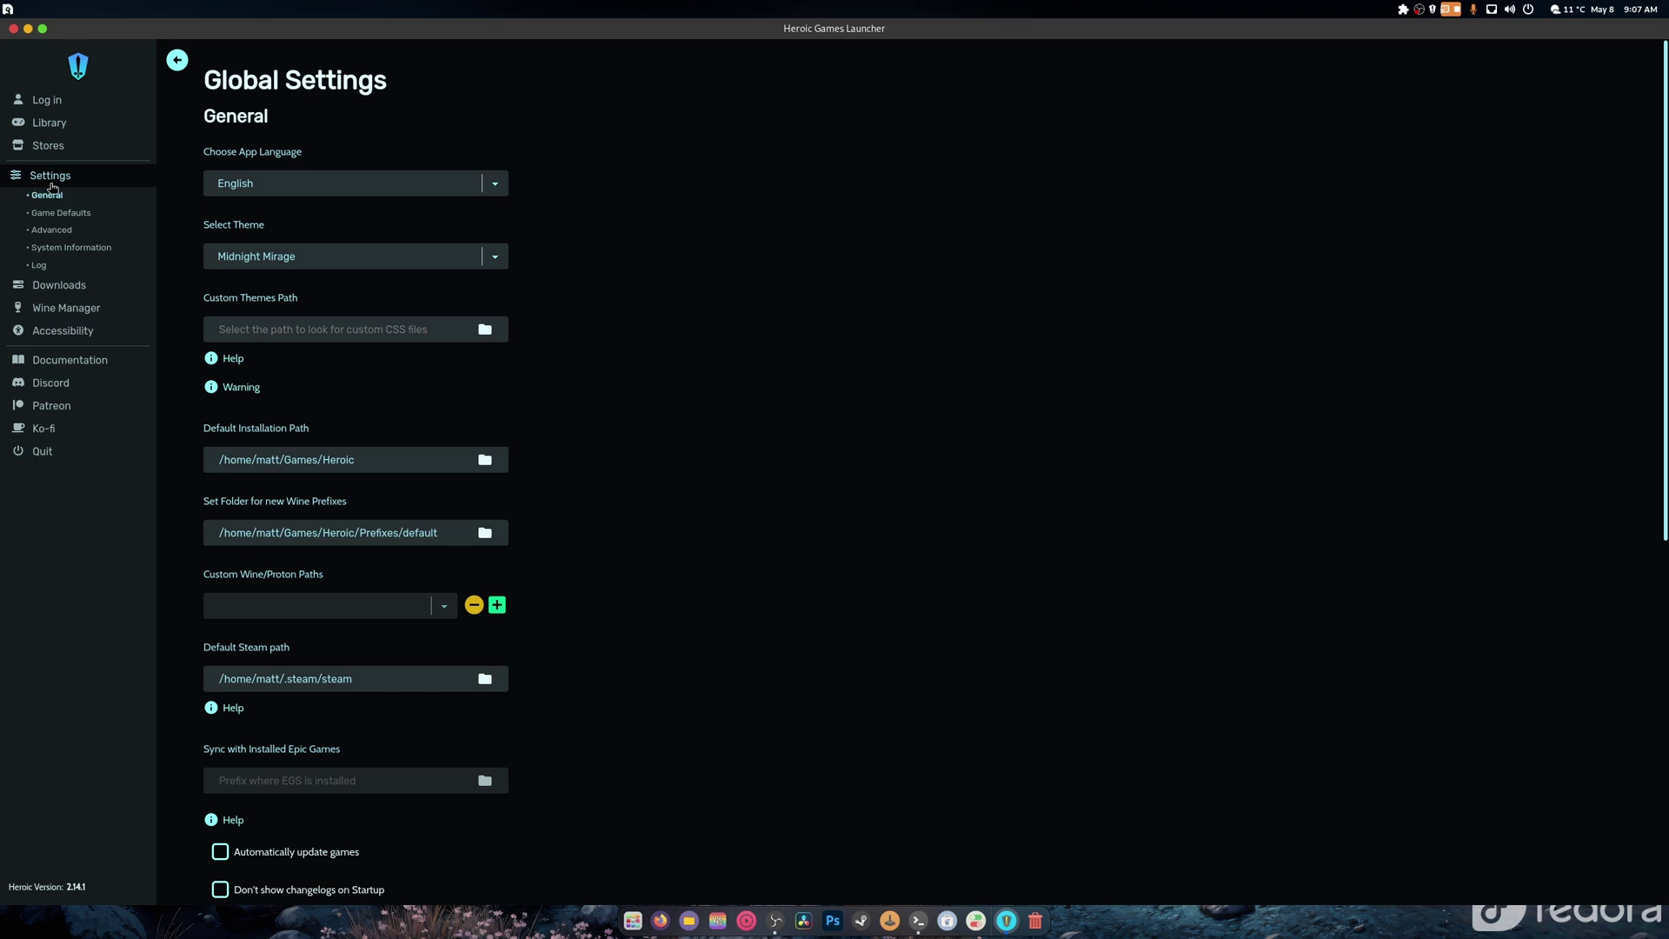
click(76, 307)
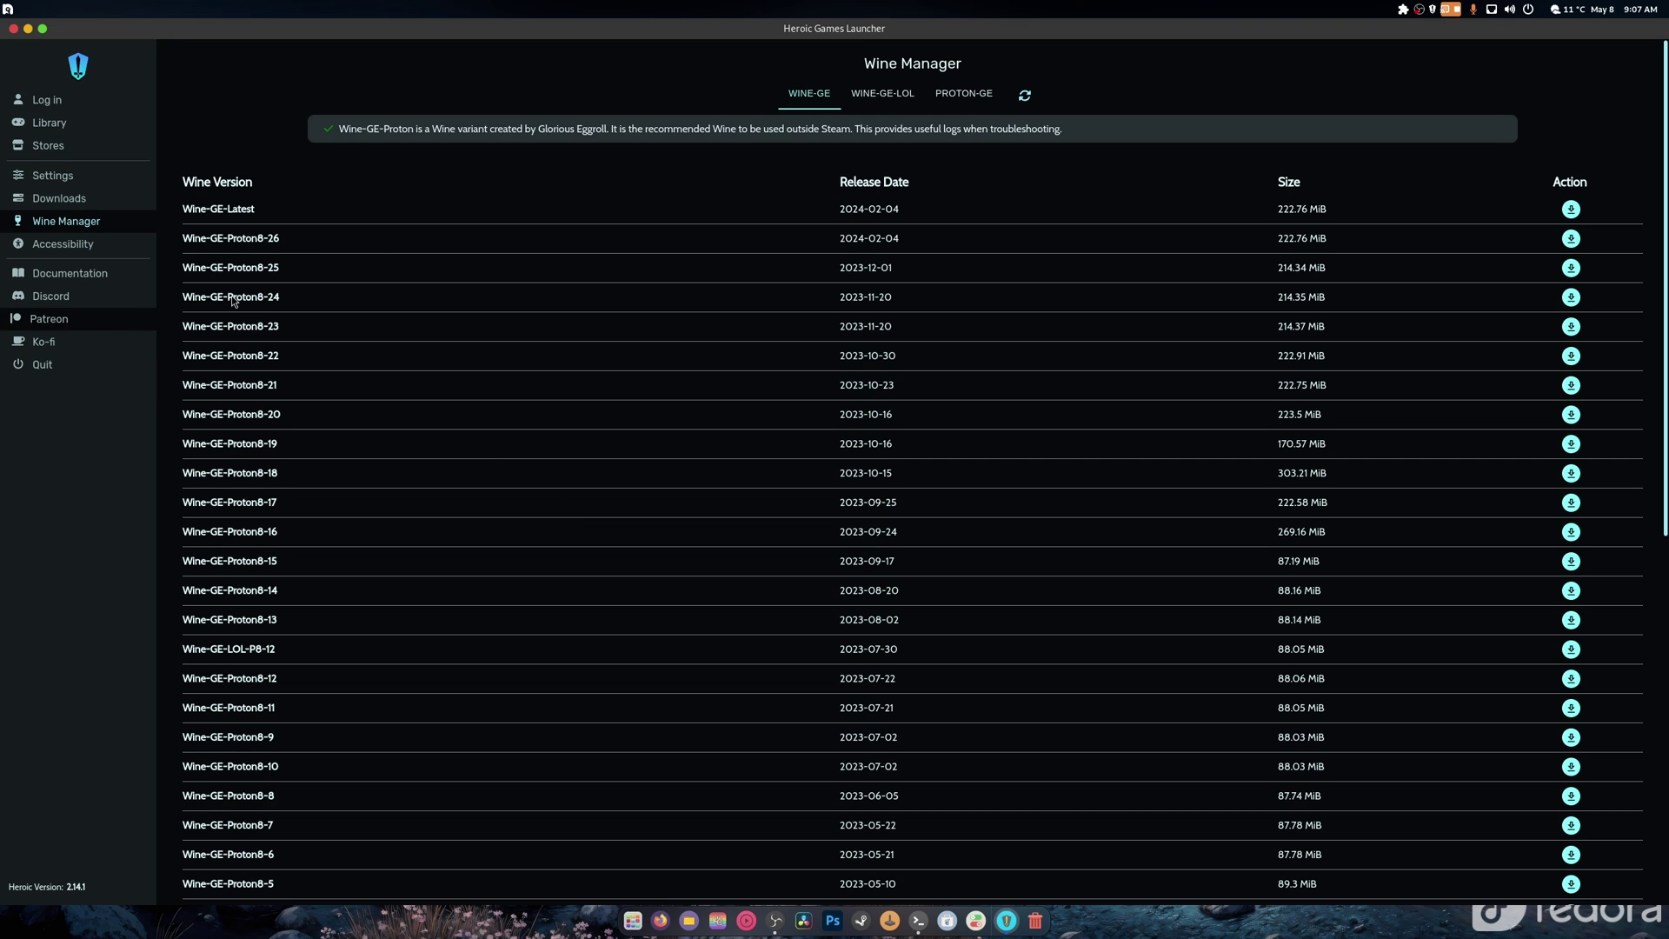
click(882, 93)
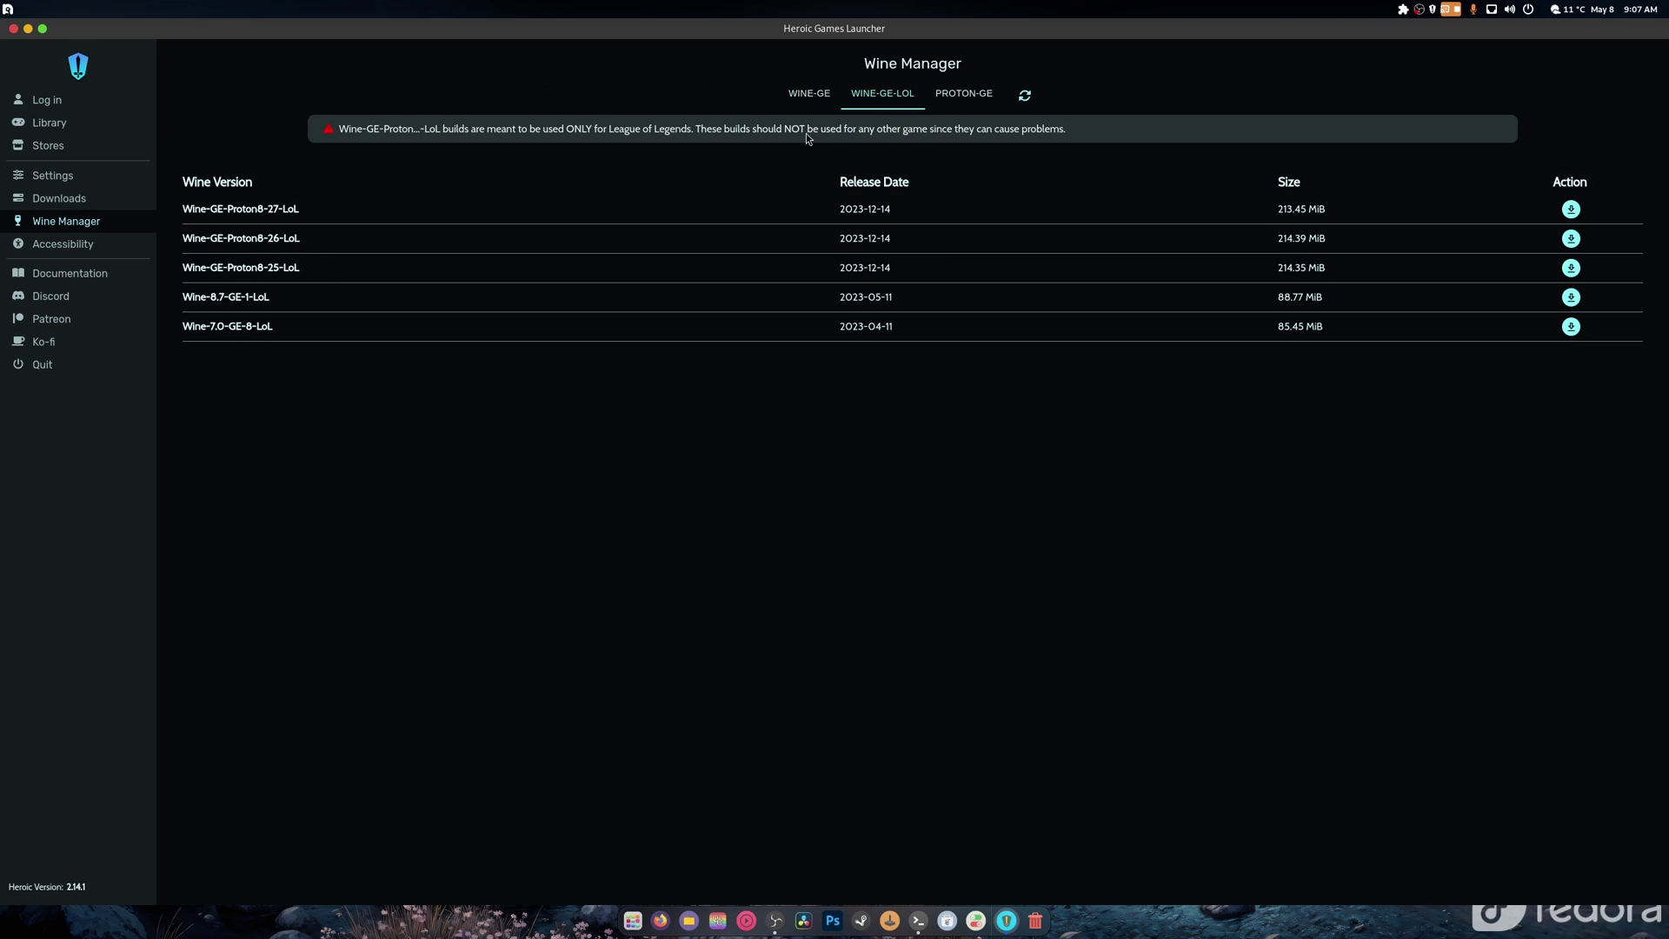
click(965, 93)
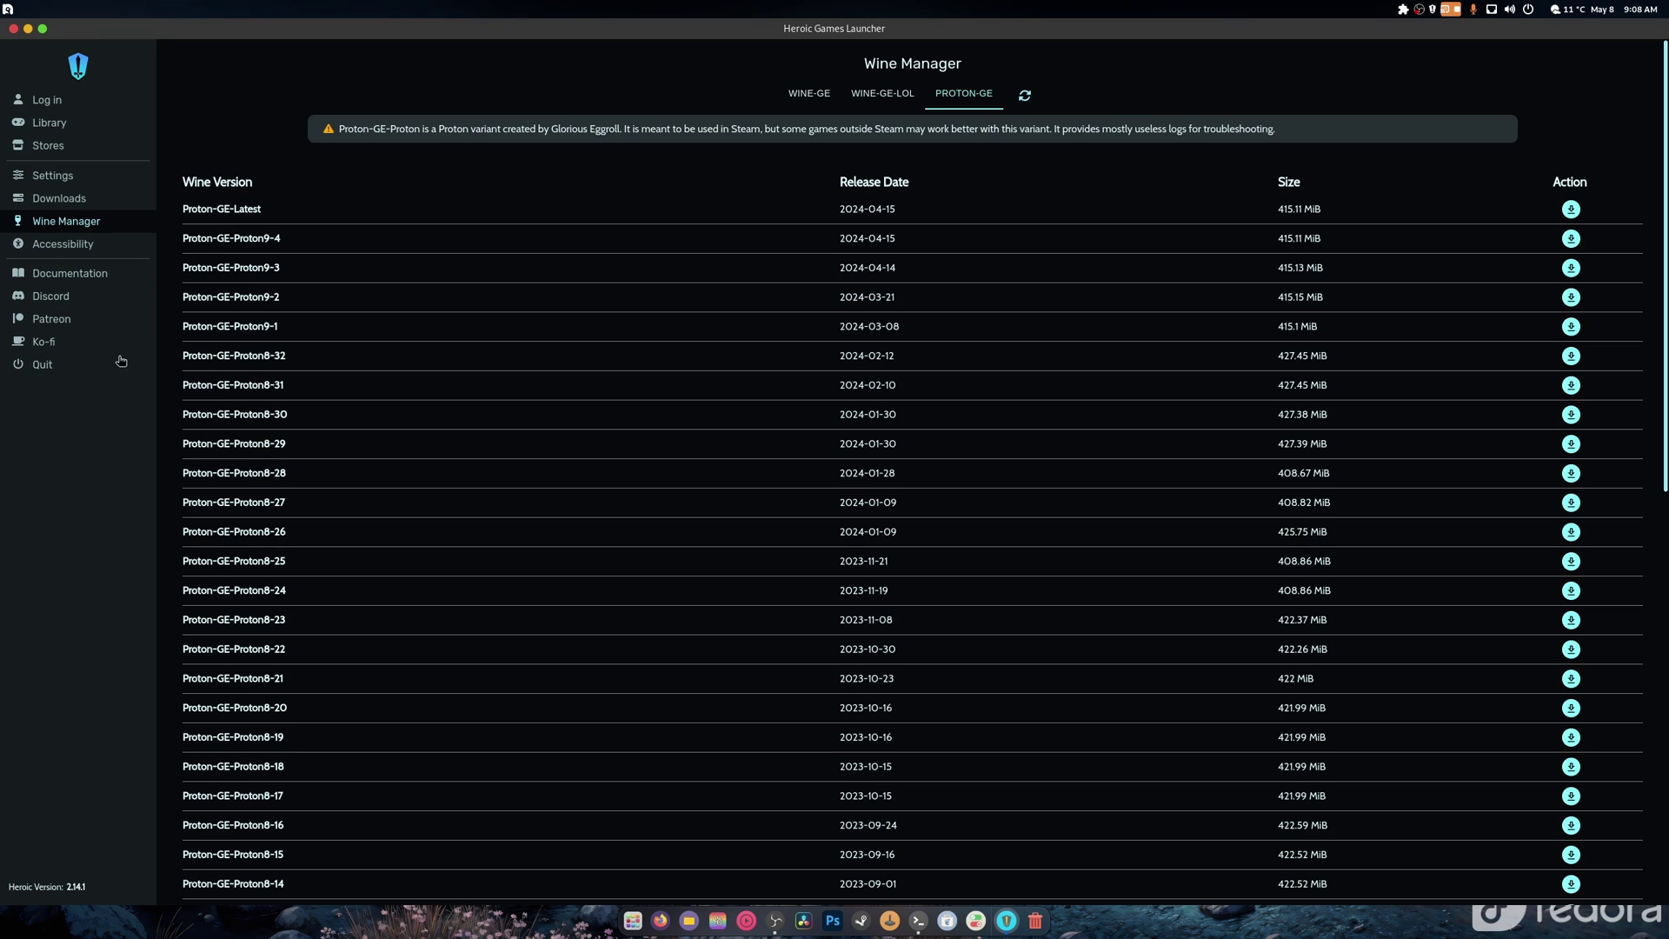
click(71, 250)
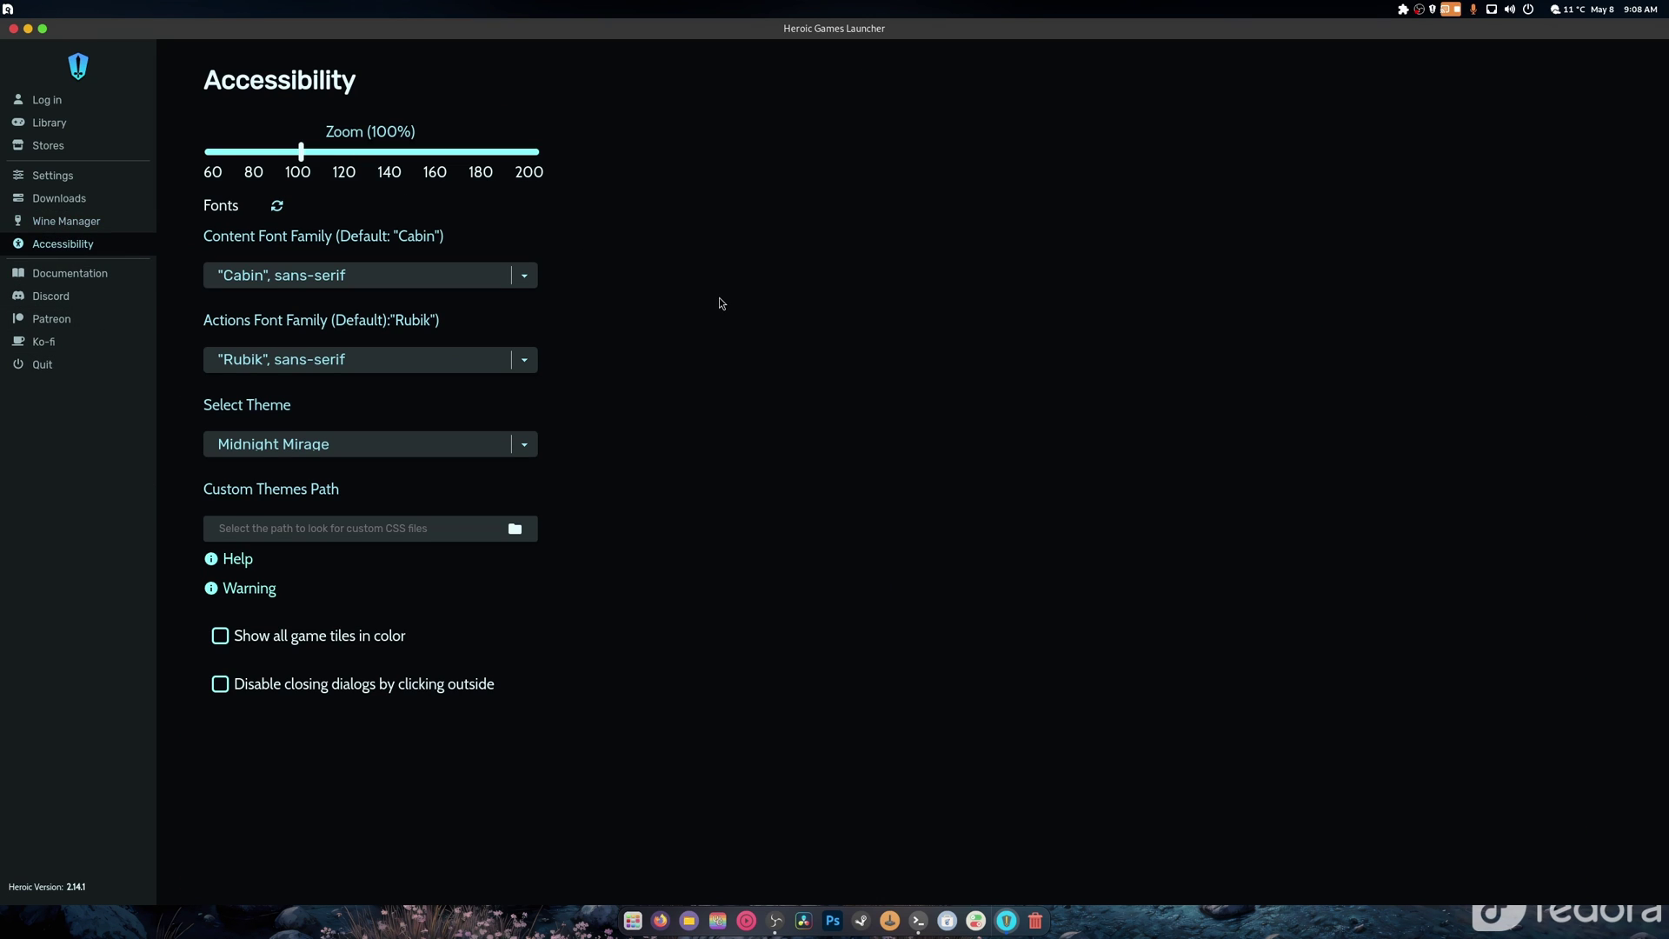
- Preview the Cyberspace Oasis, Cyberspace Oasis Classic and Dracula interface themes
click(524, 445)
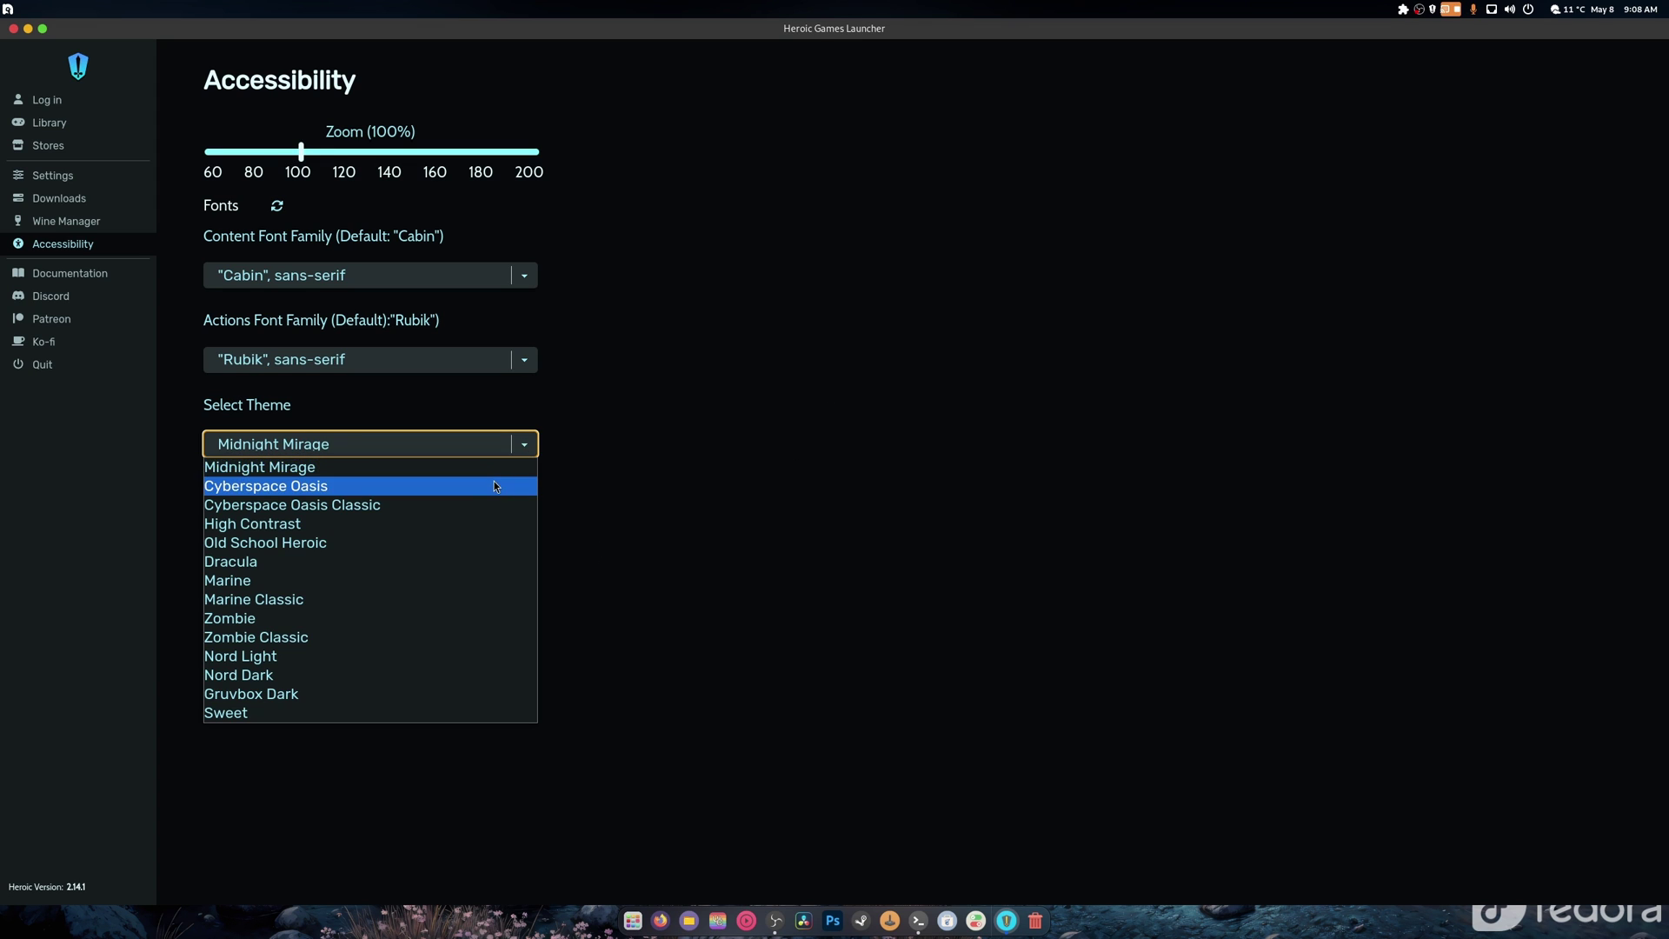
click(499, 486)
click(524, 444)
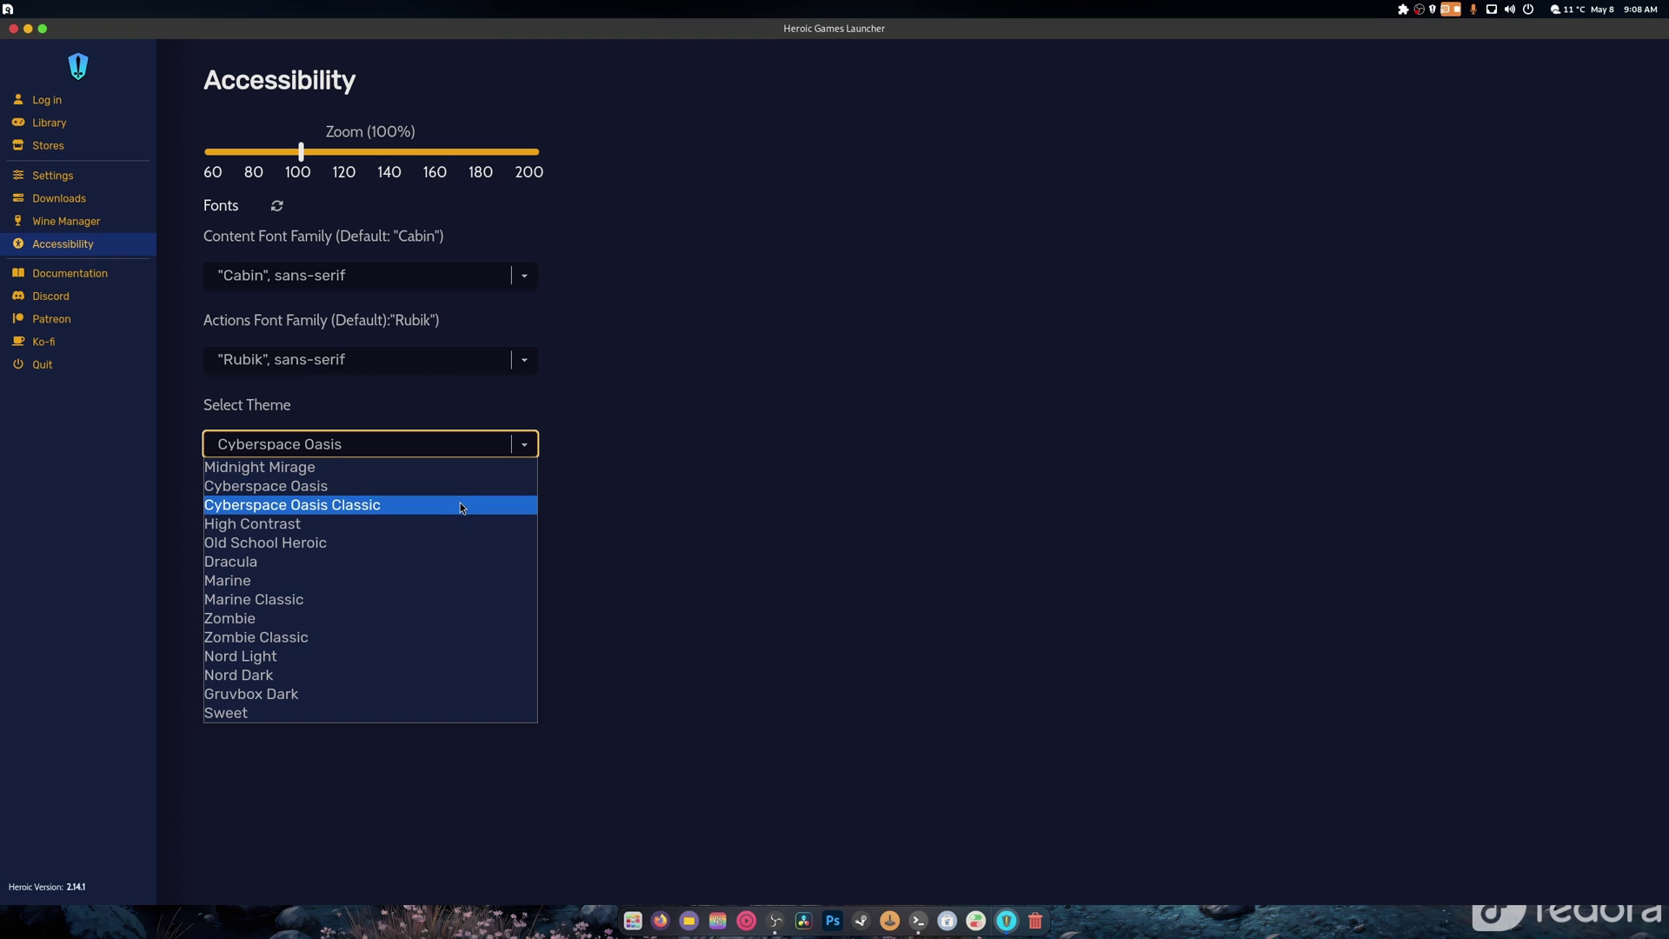
click(460, 505)
click(524, 444)
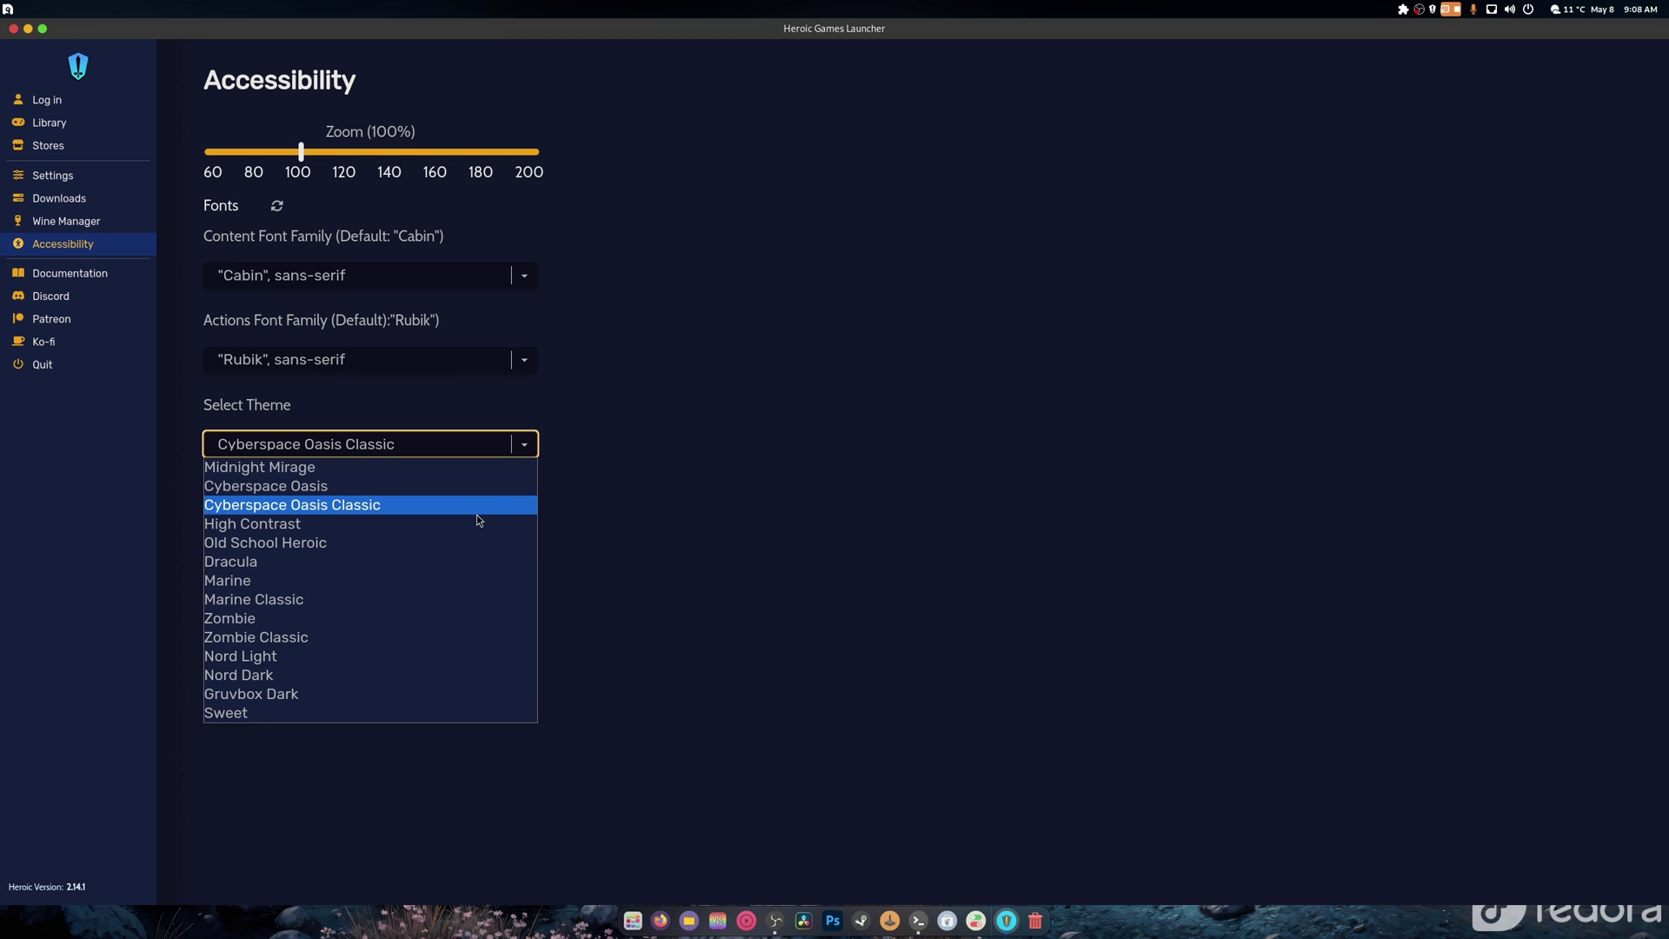
click(449, 560)
- Try the Zombie theme, settle on Nord Dark, and return to the login page
click(524, 446)
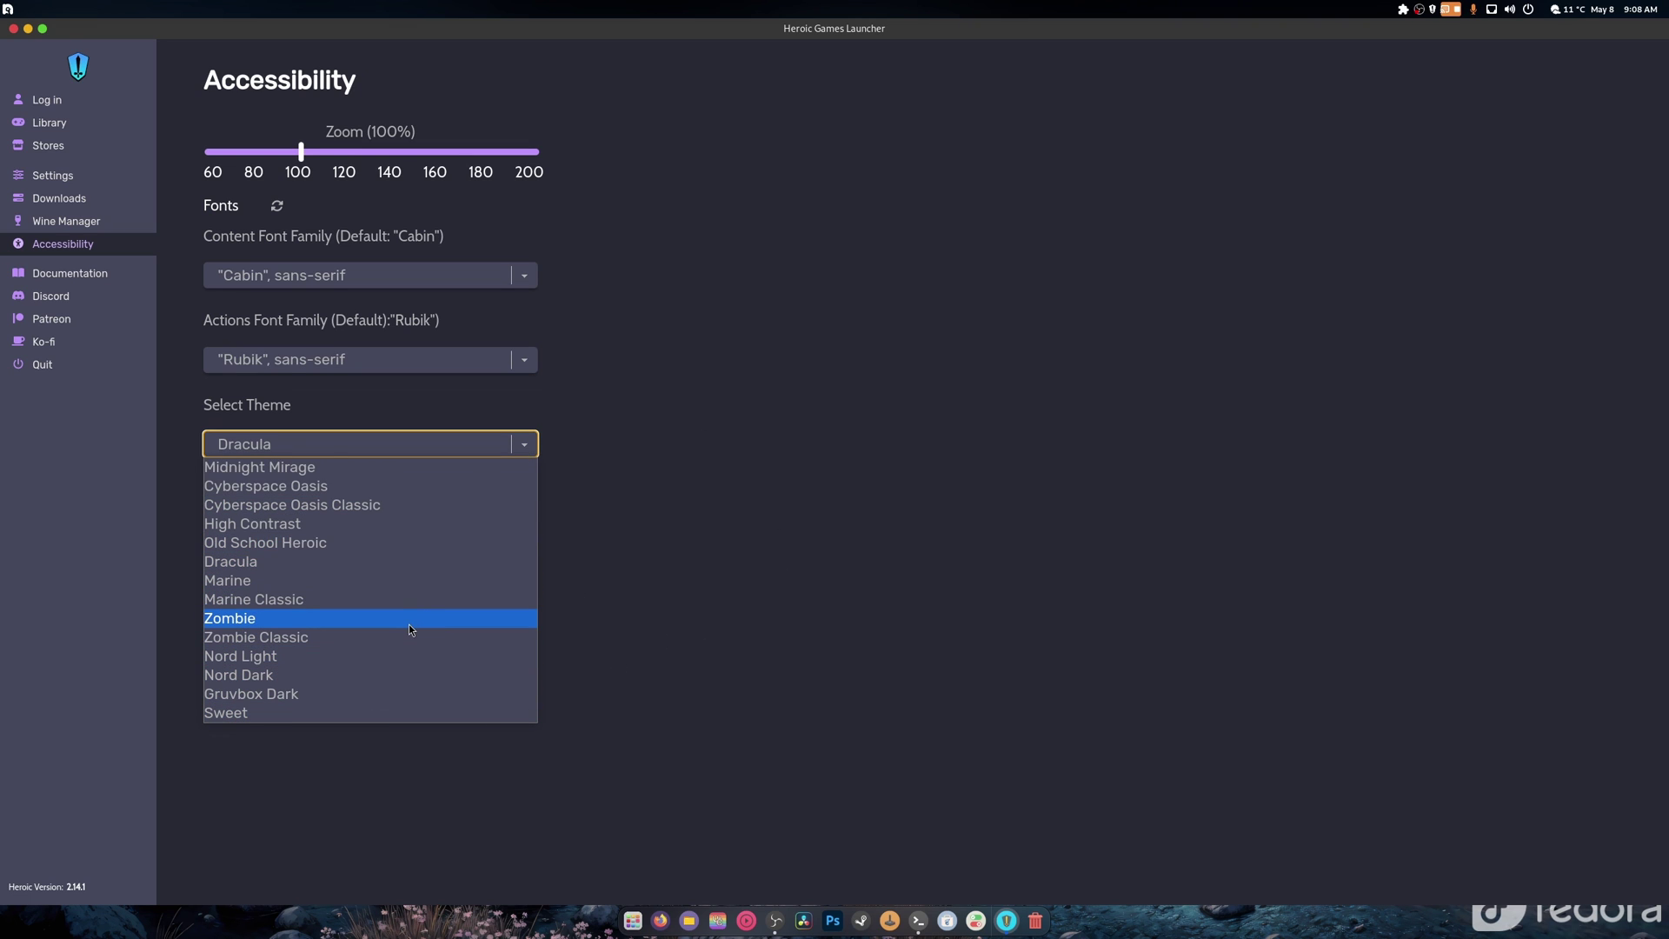
click(316, 617)
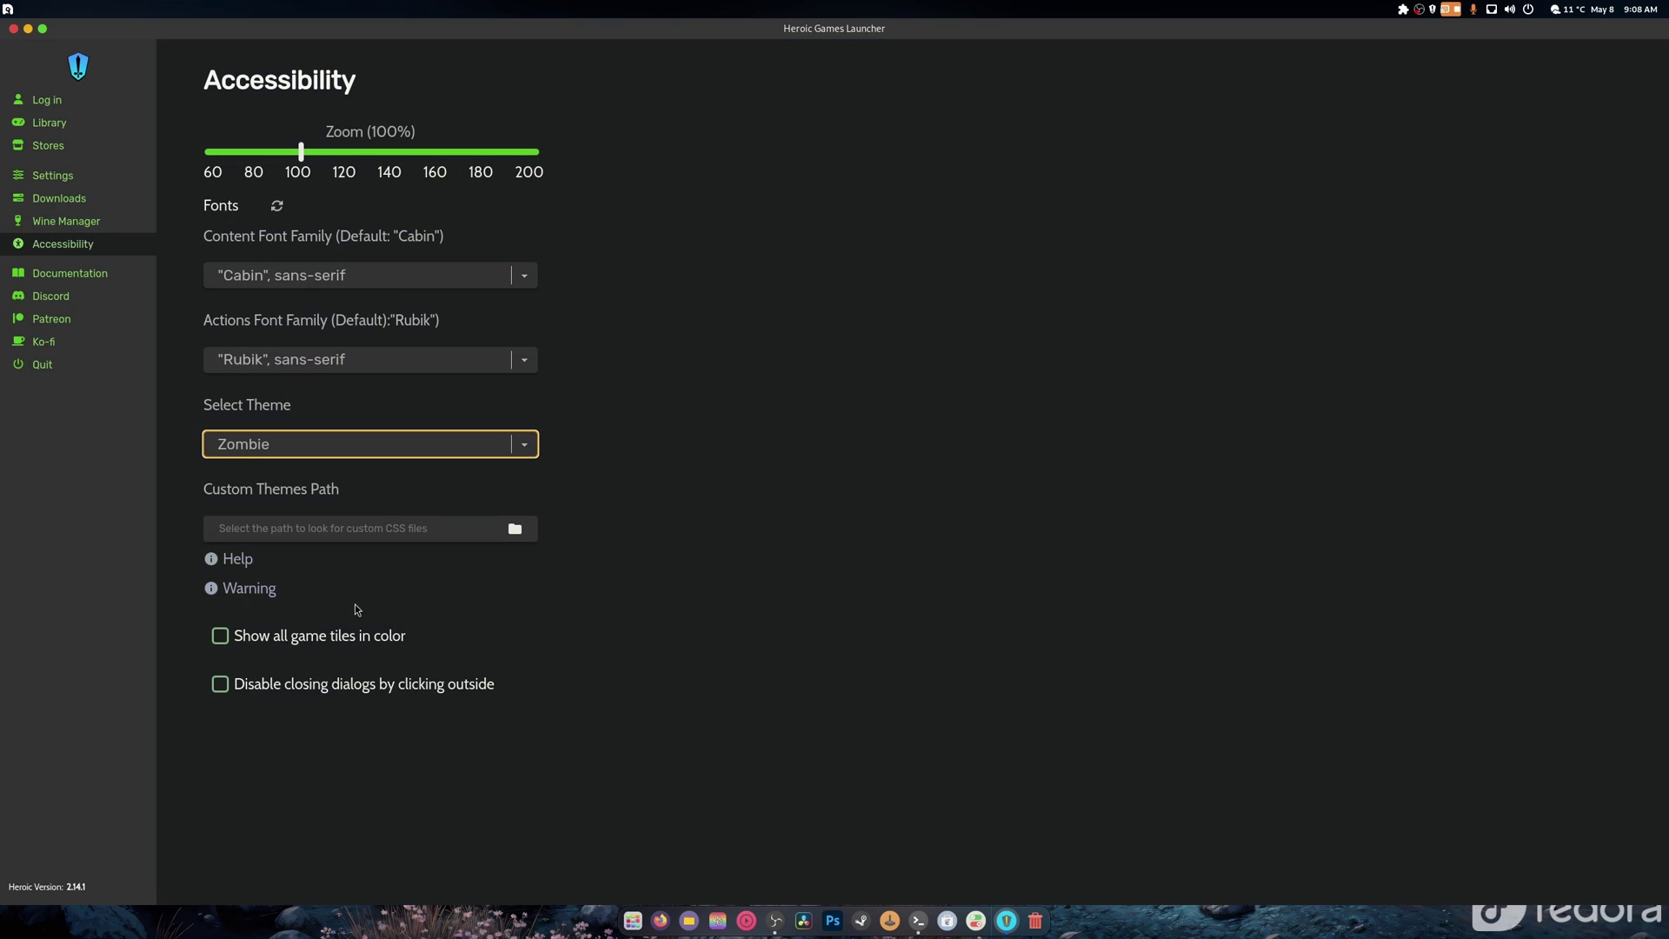
click(525, 445)
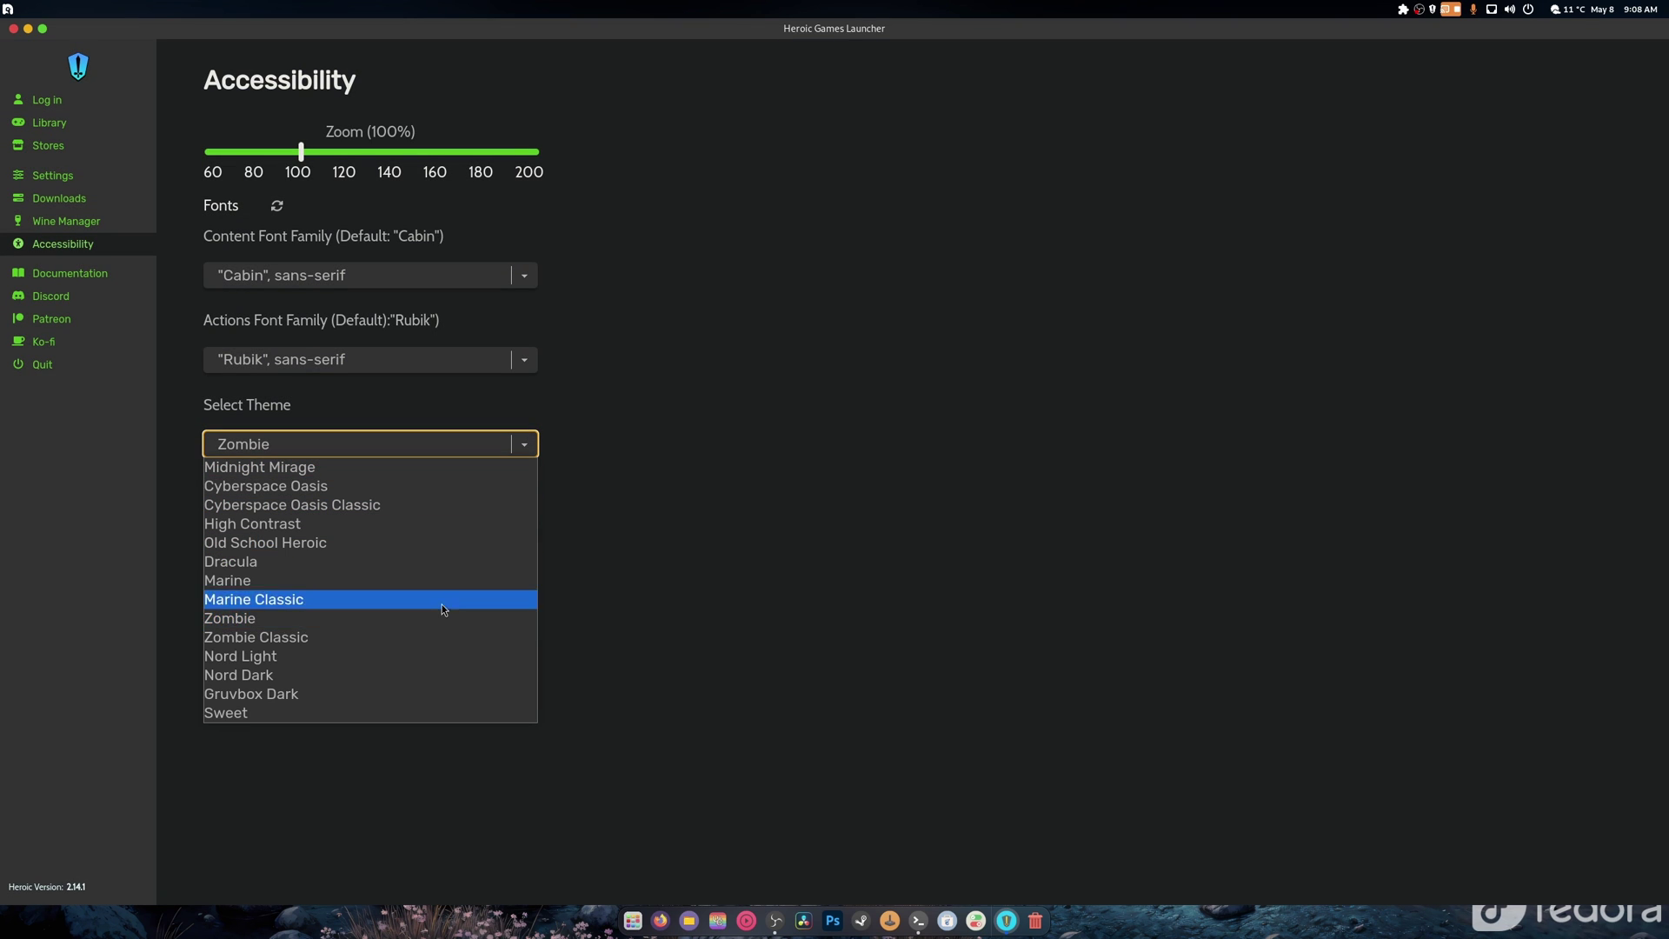
click(410, 675)
click(47, 99)
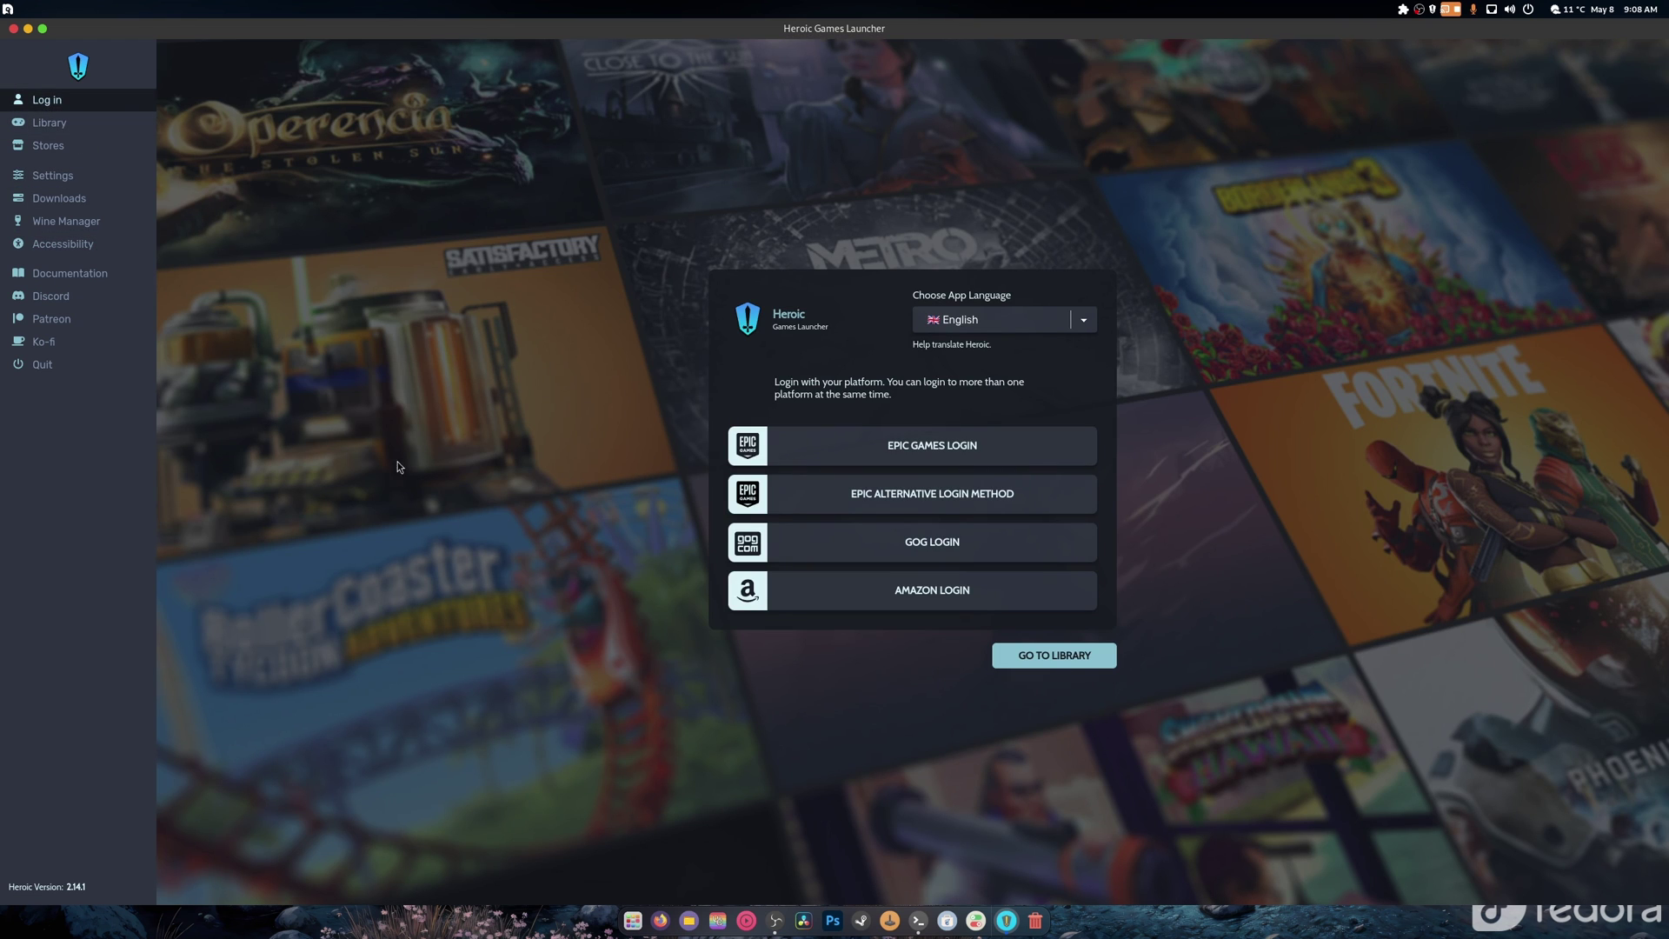
- Visit the Epic Store page without signing in and scroll through it
click(59, 149)
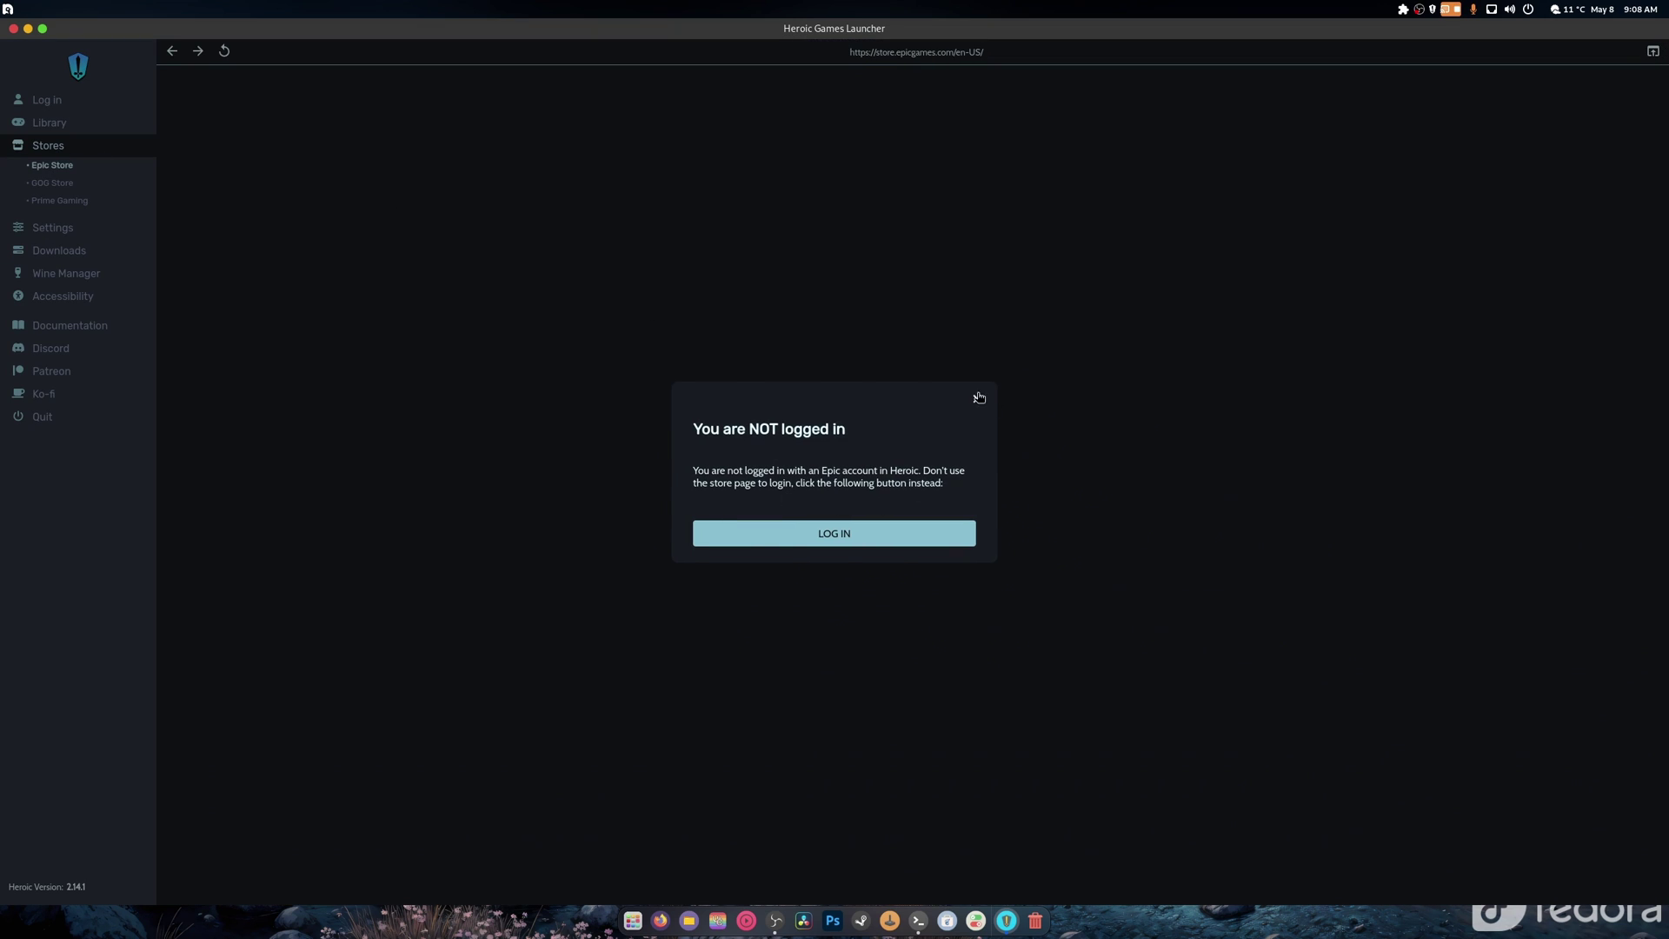
click(974, 398)
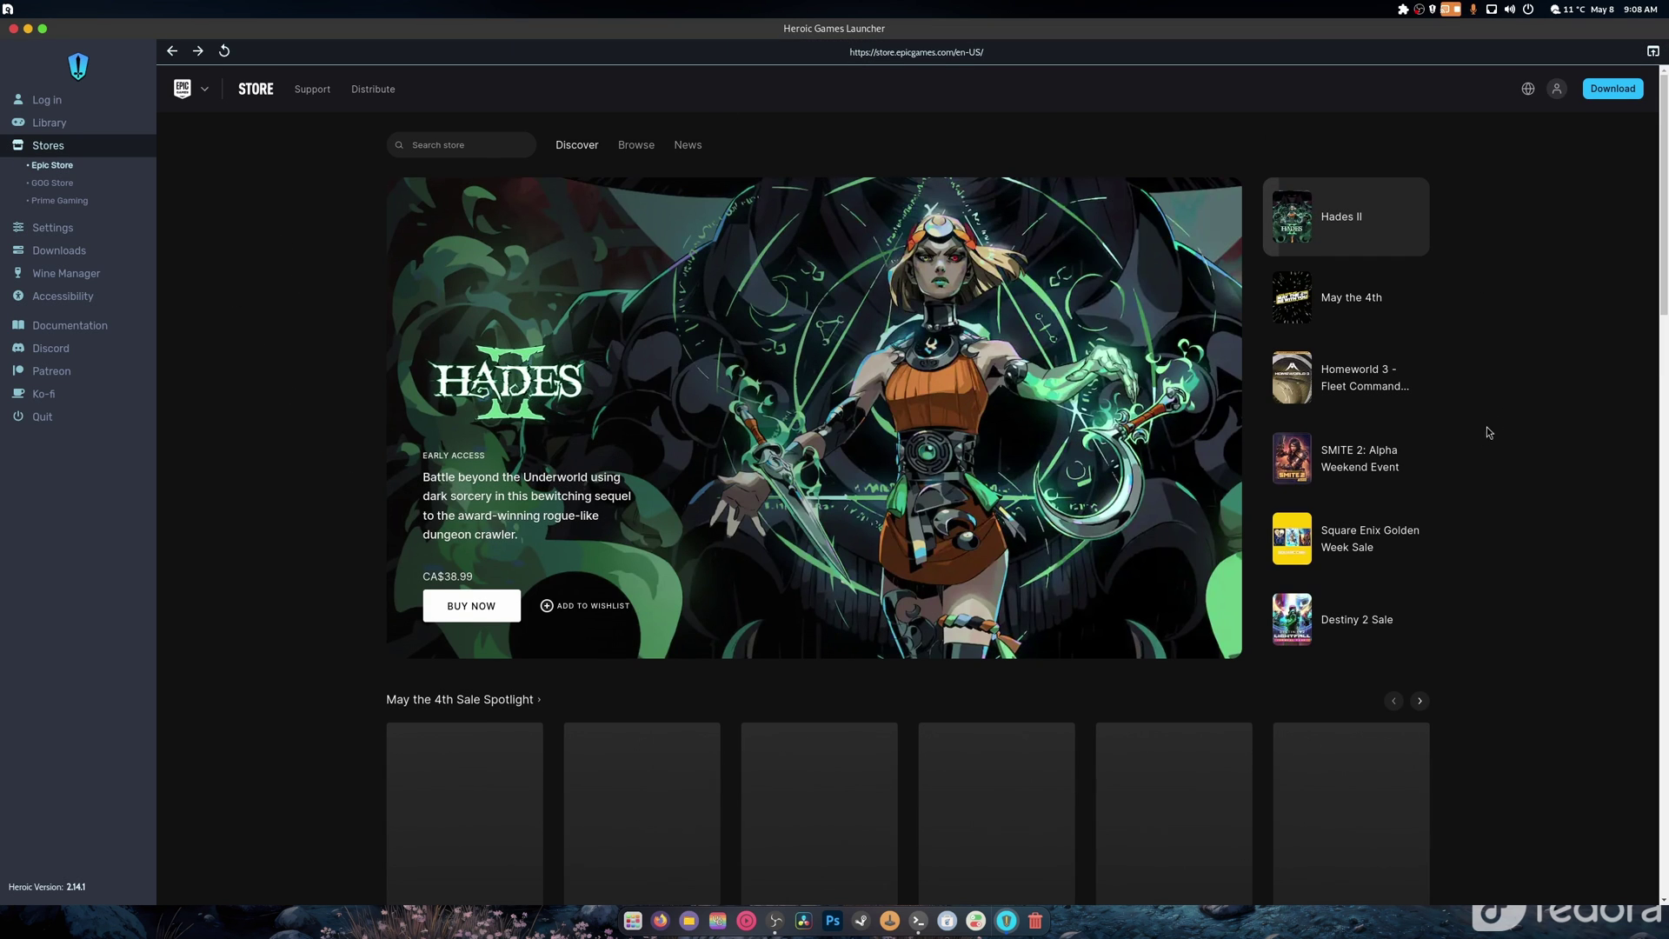
scroll(1469, 452, down, 6)
scroll(1466, 462, down, 5)
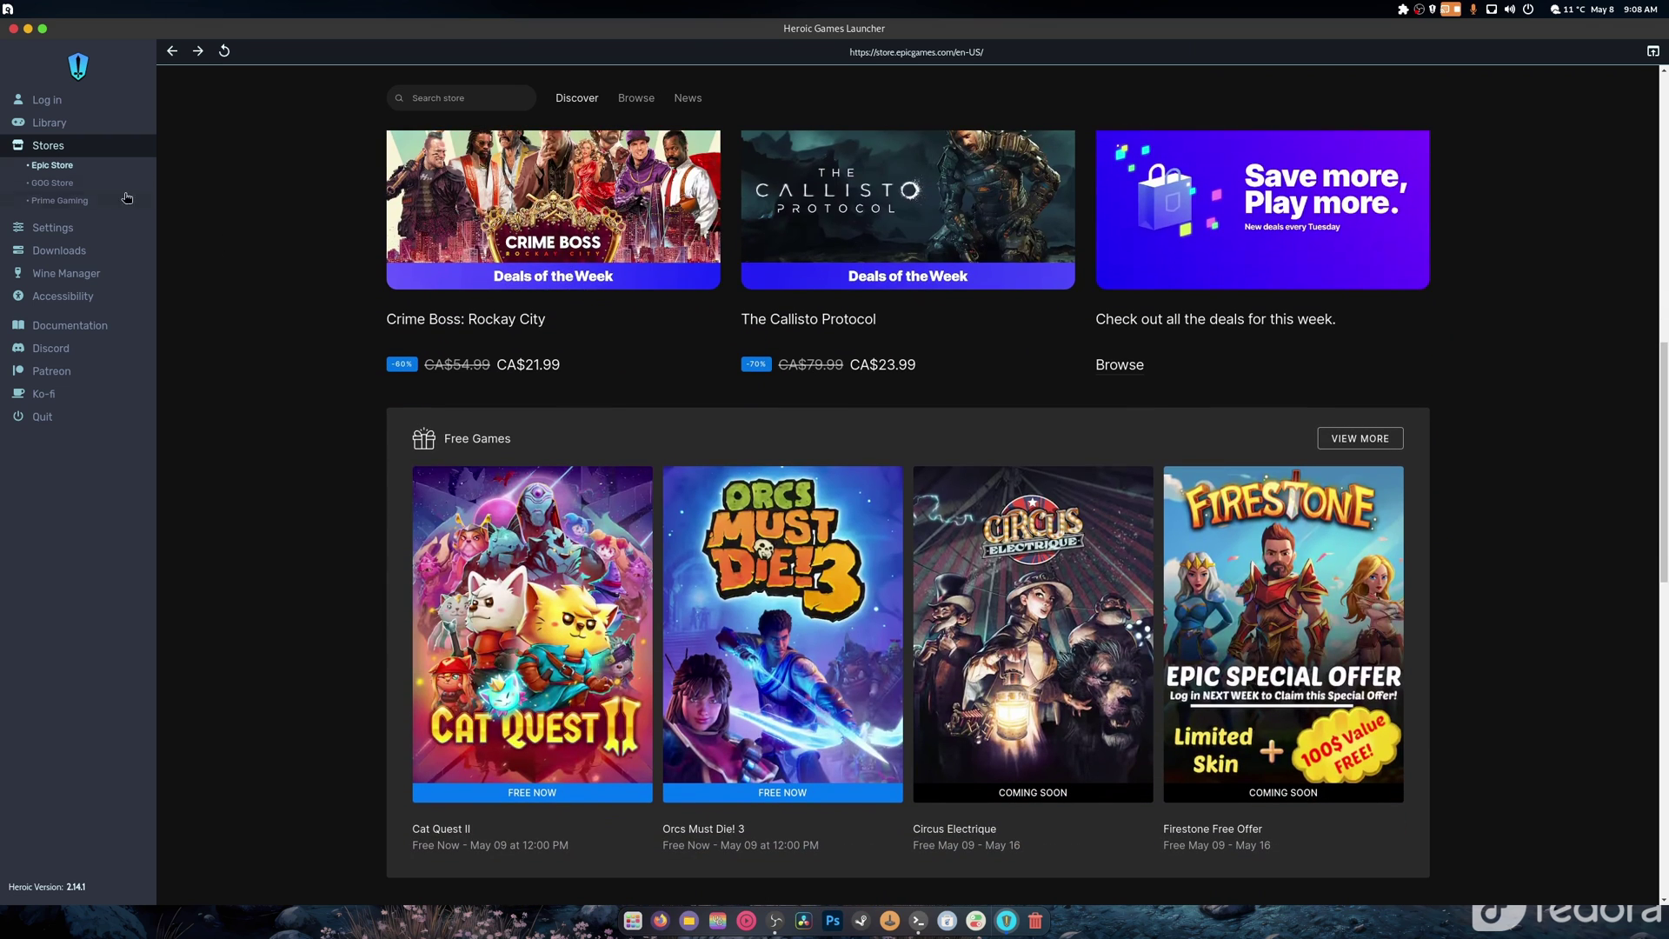
- Visit the GOG Store page, dismiss its not-logged-in notice, and refocus the launcher
click(122, 189)
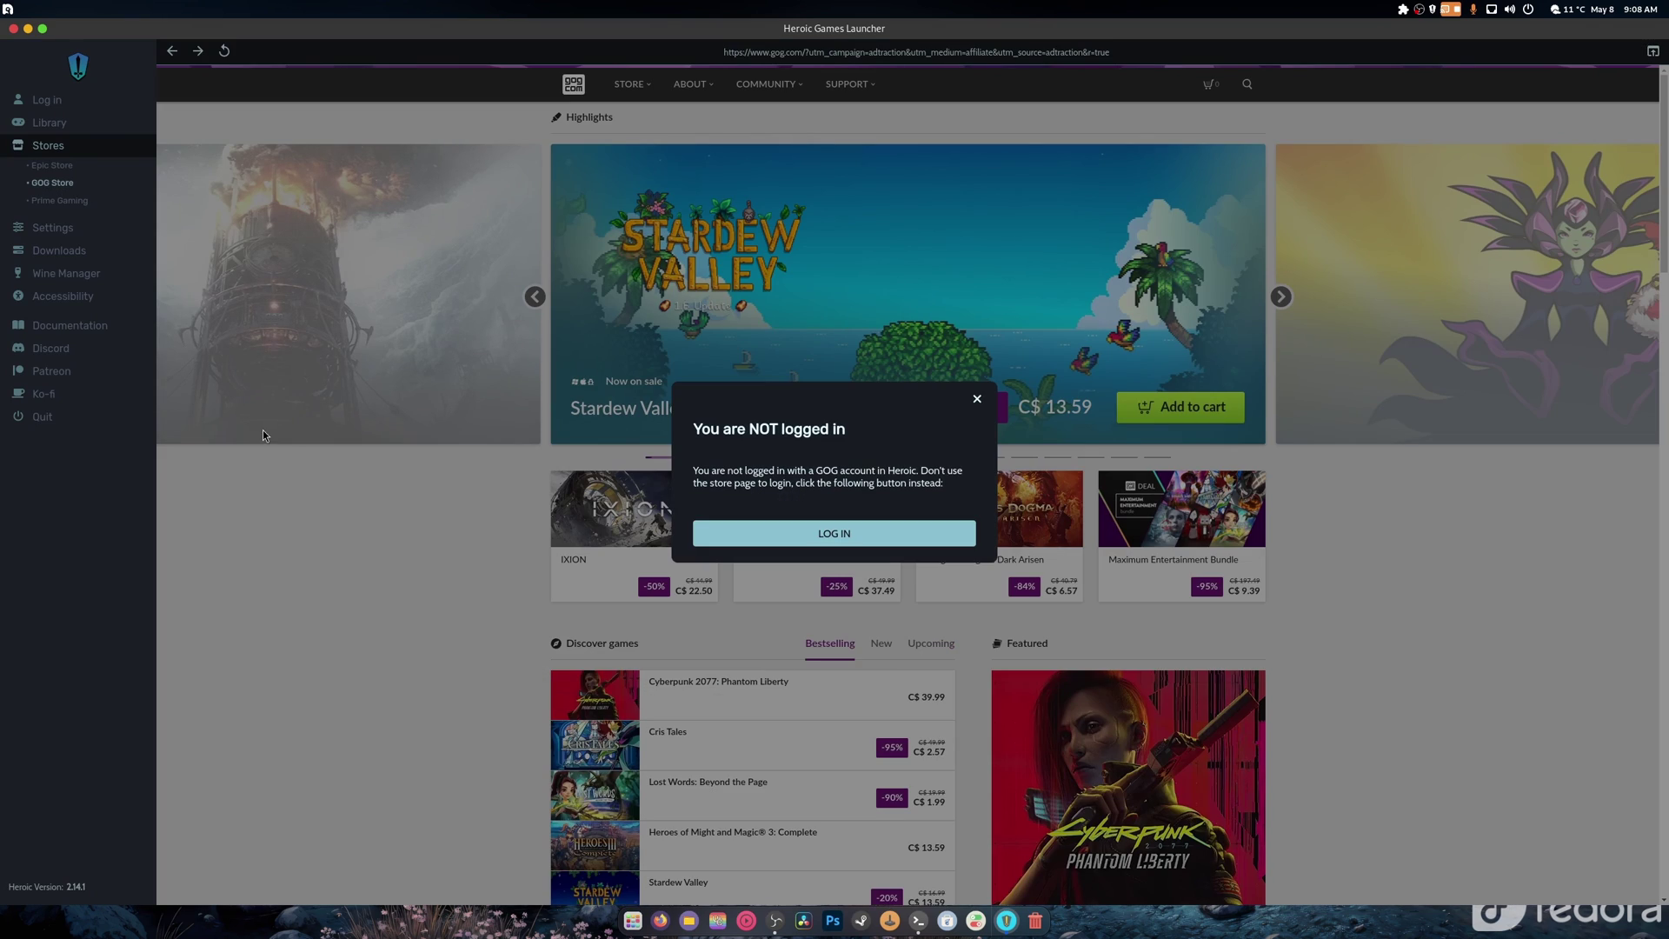
click(53, 202)
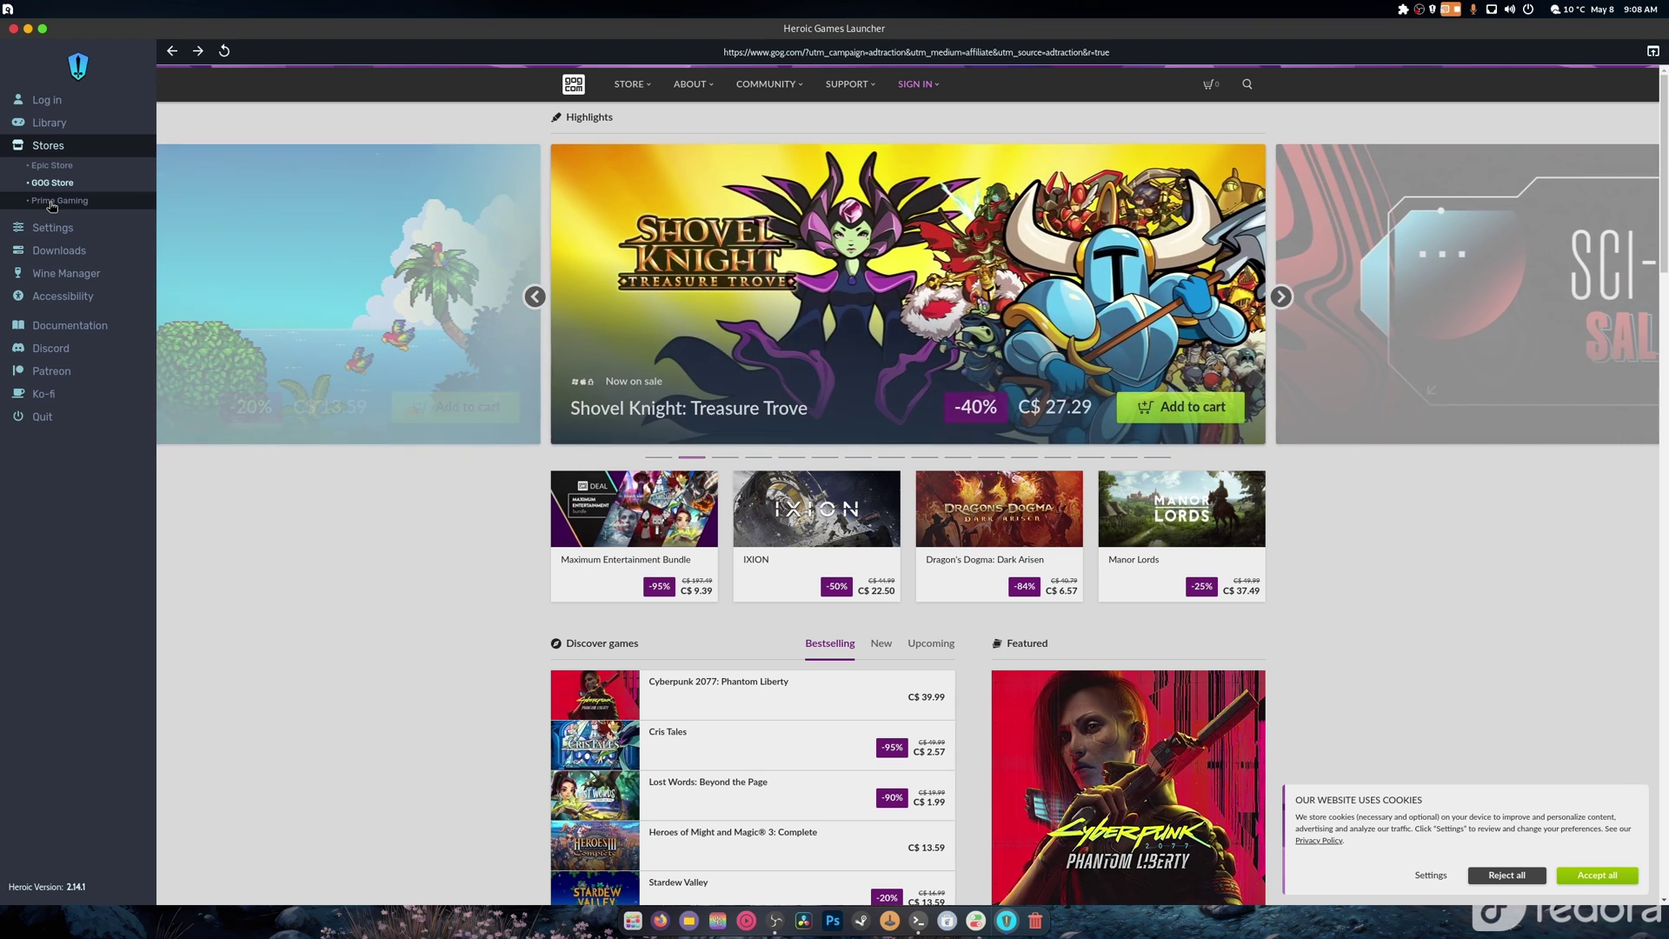
click(774, 920)
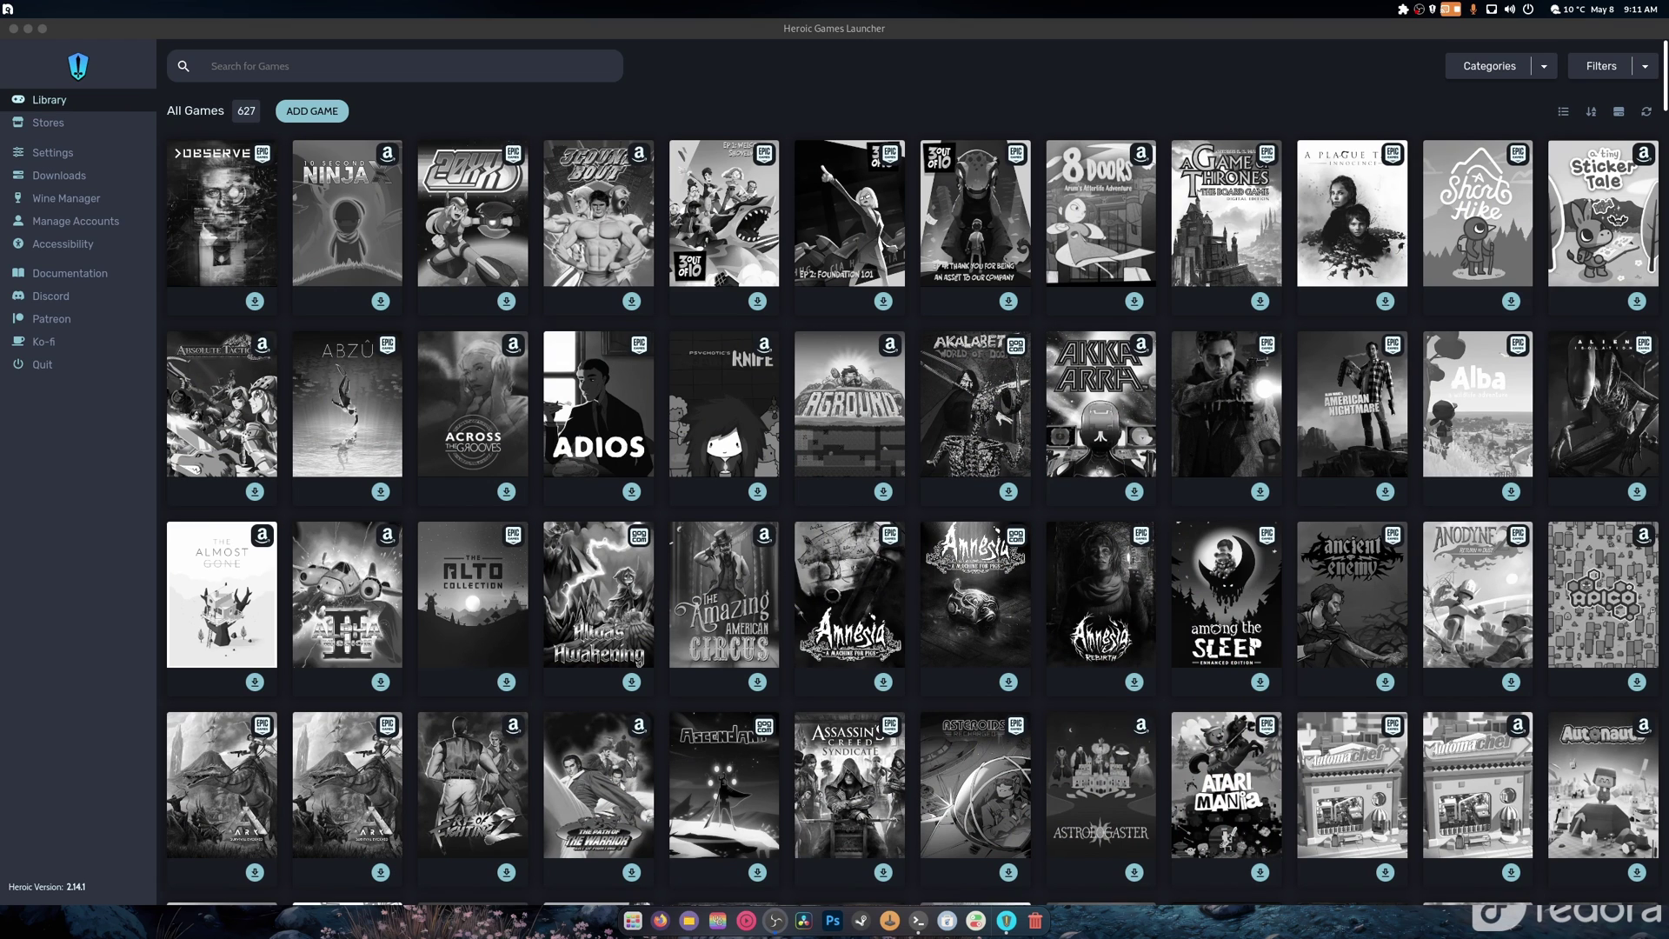
click(1133, 519)
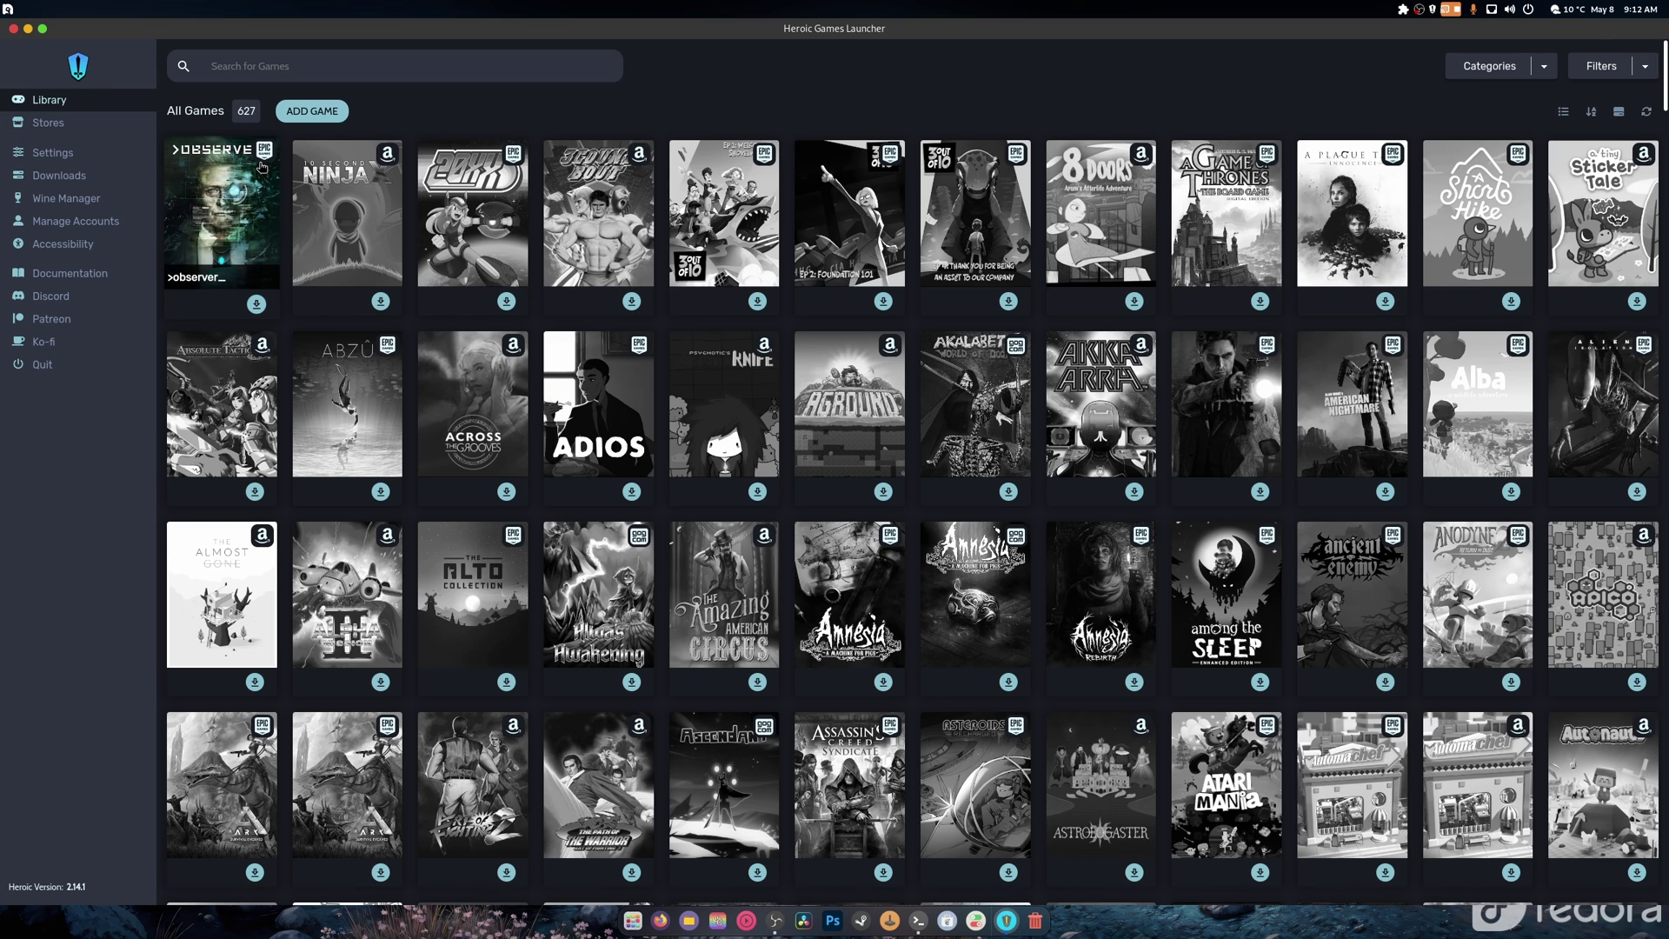
- Scroll the 627-game library and look through the category and filter dropdowns
scroll(886, 417, down, 6)
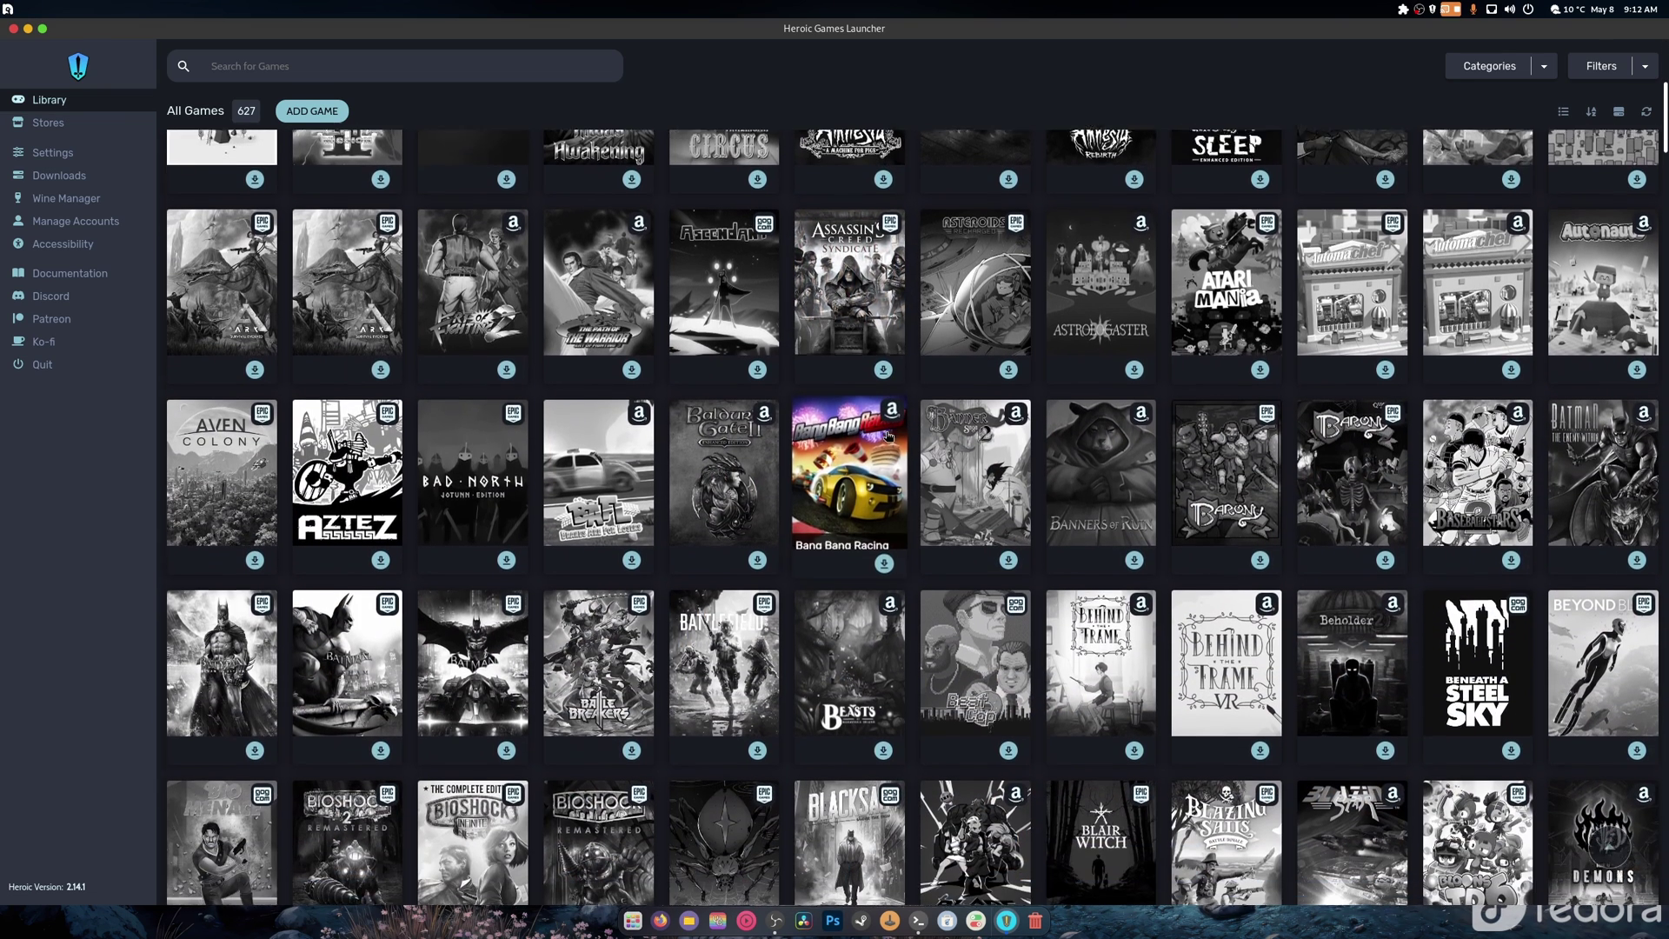
scroll(888, 436, down, 3)
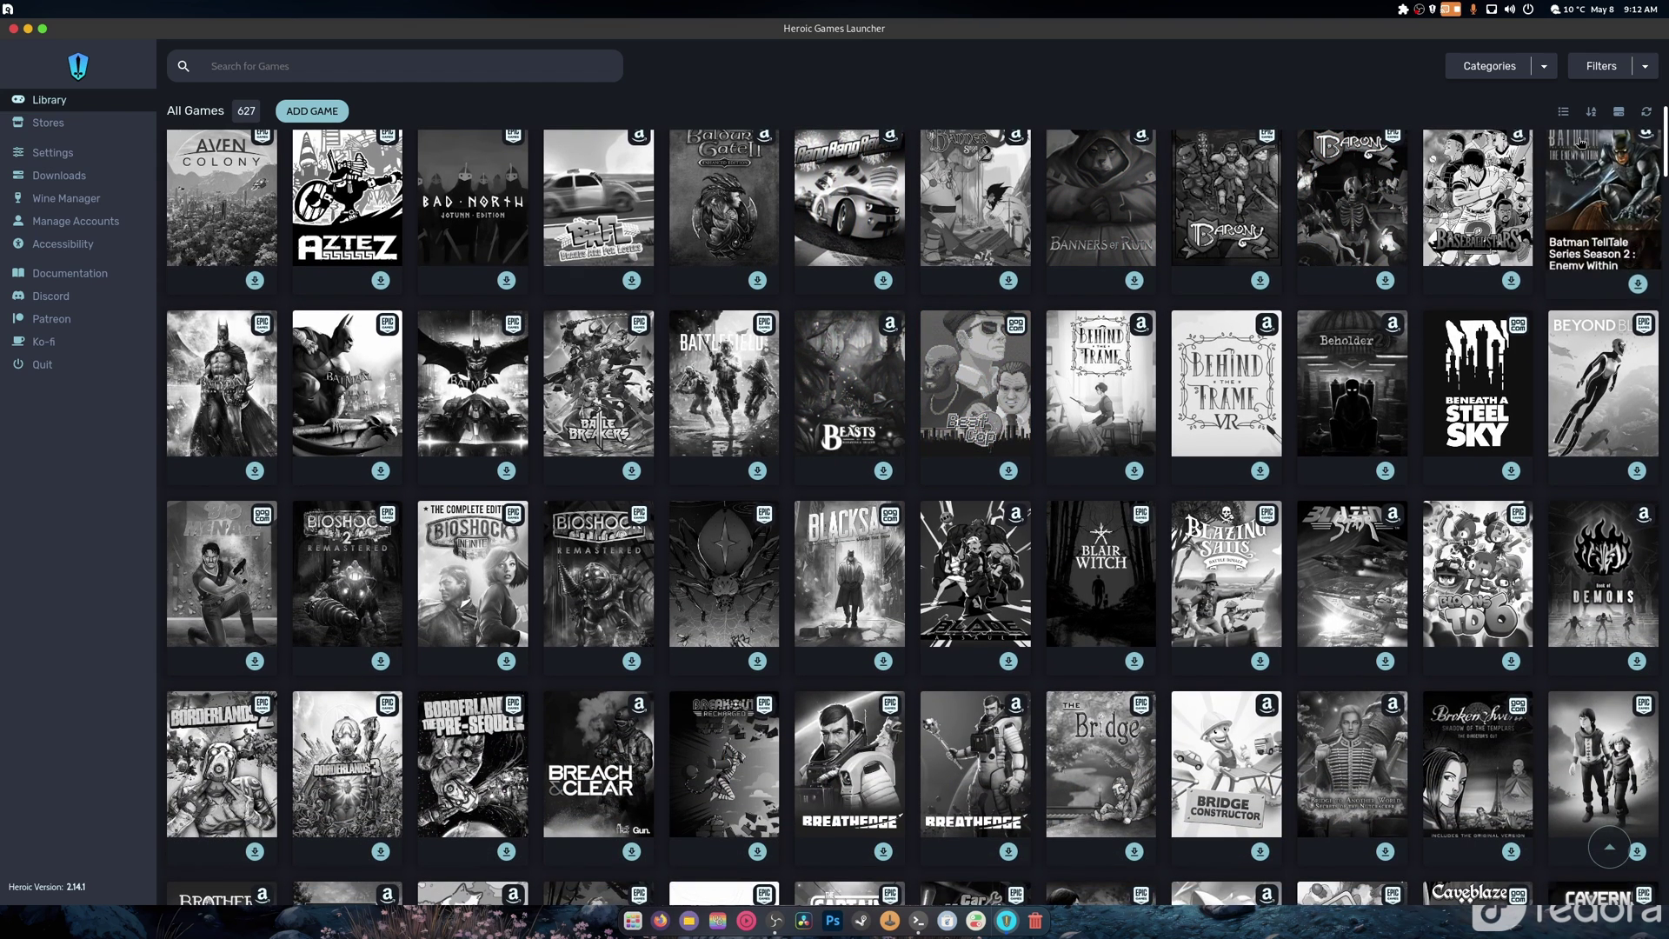
click(1550, 71)
click(1599, 68)
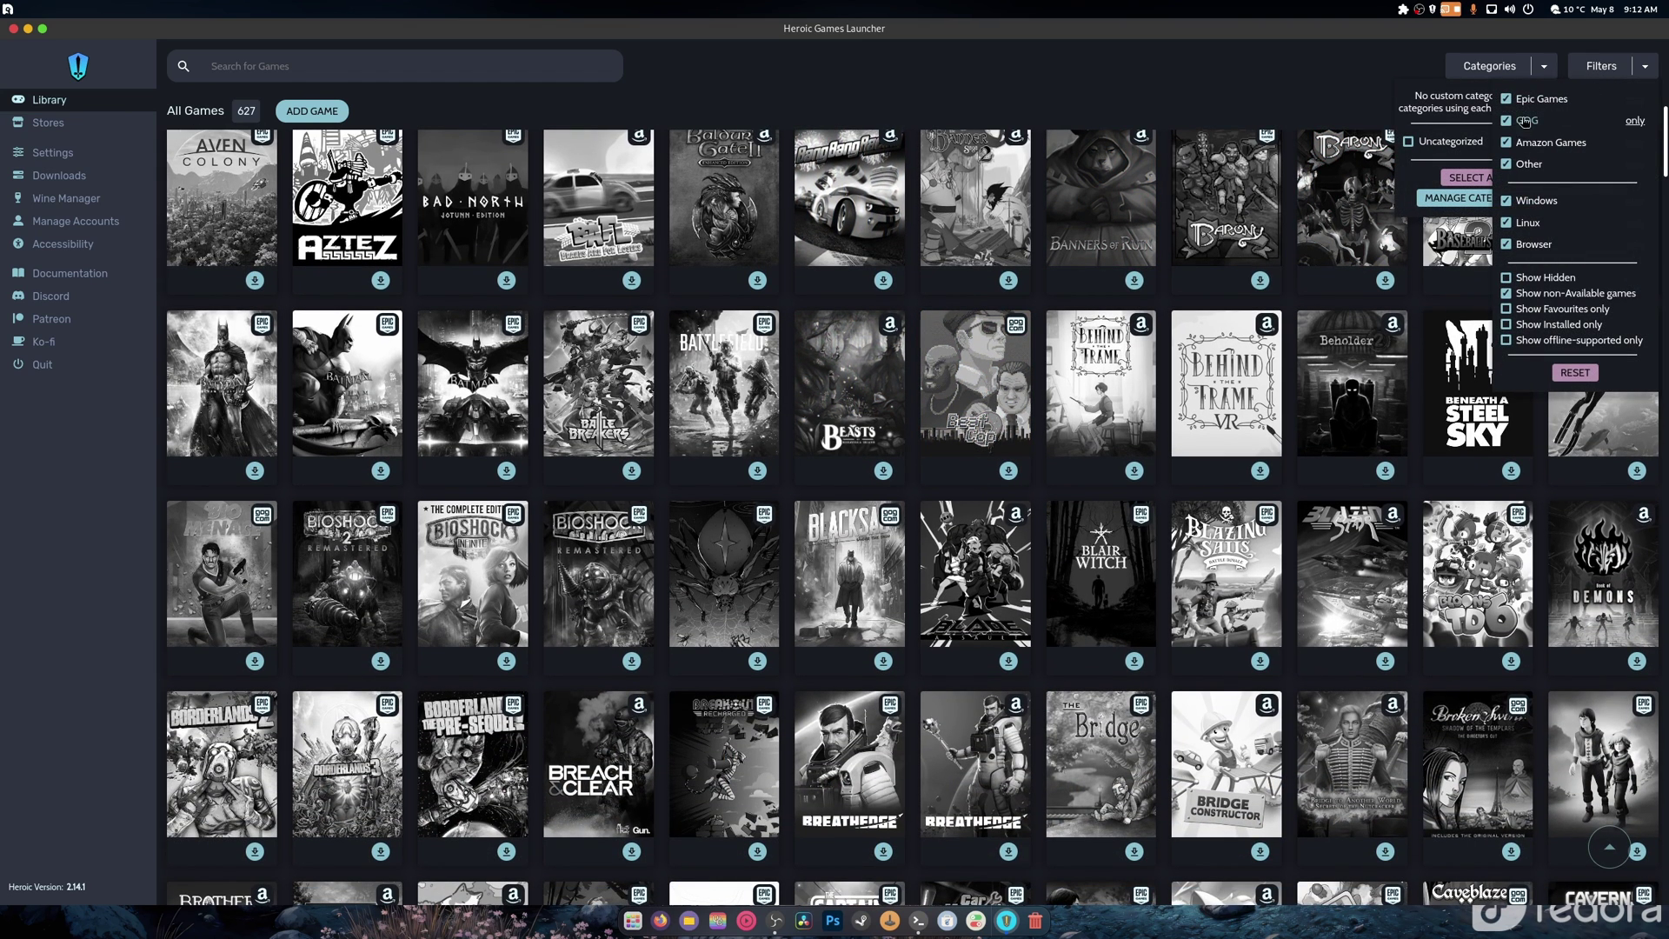
mouse_move(1538, 167)
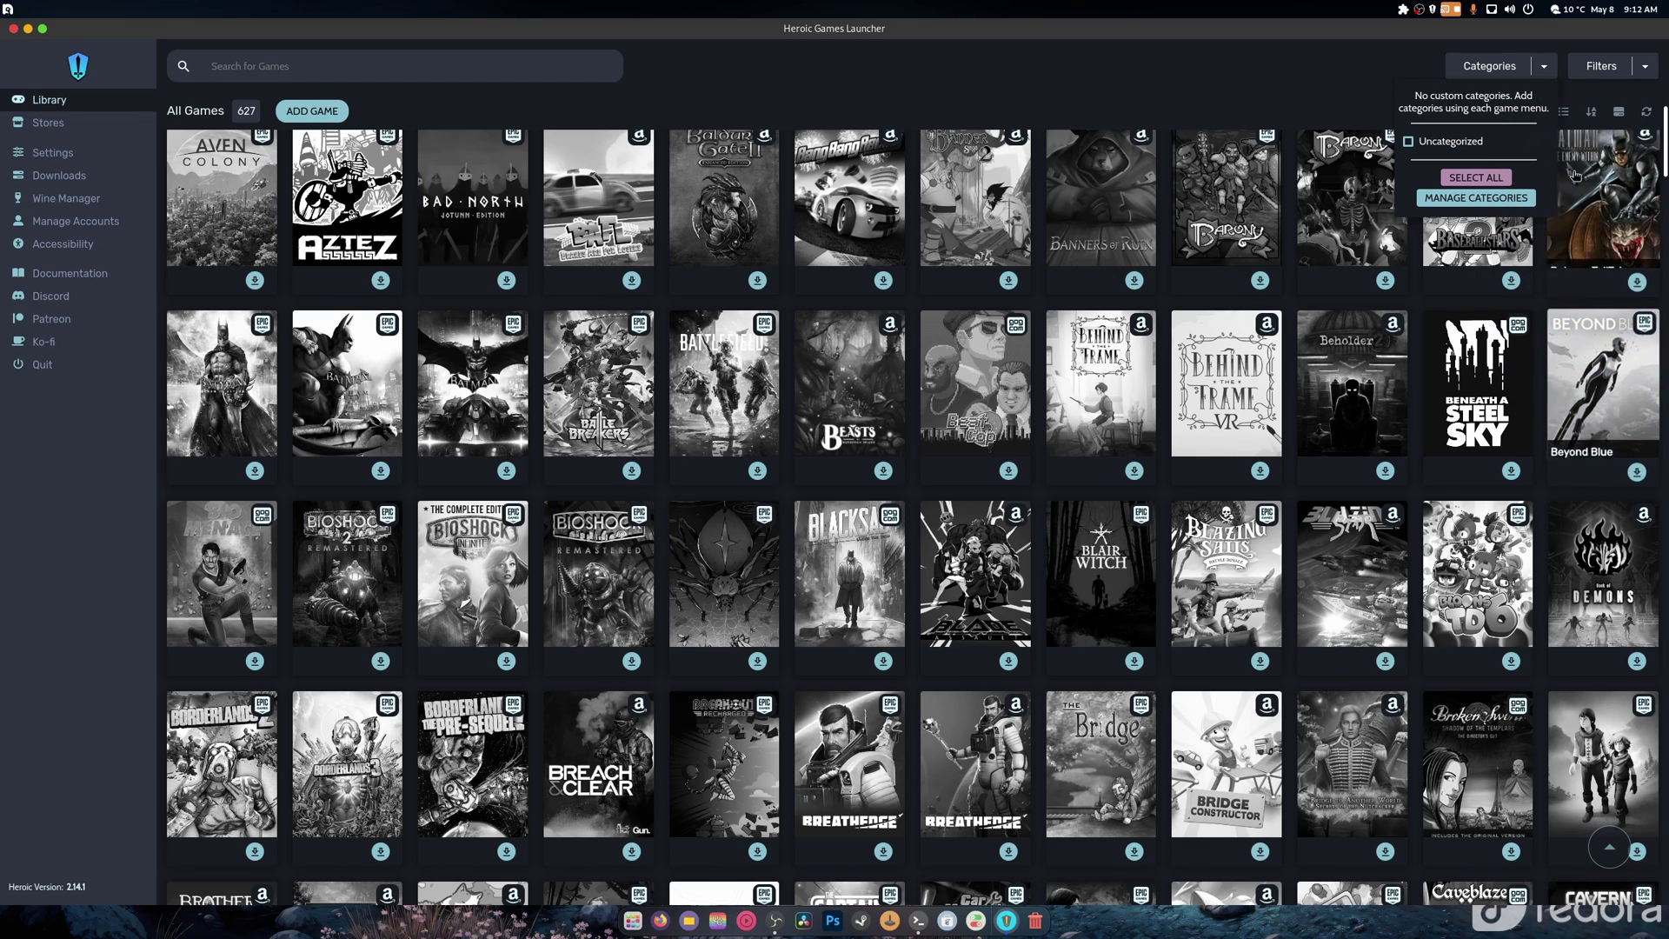
click(1607, 70)
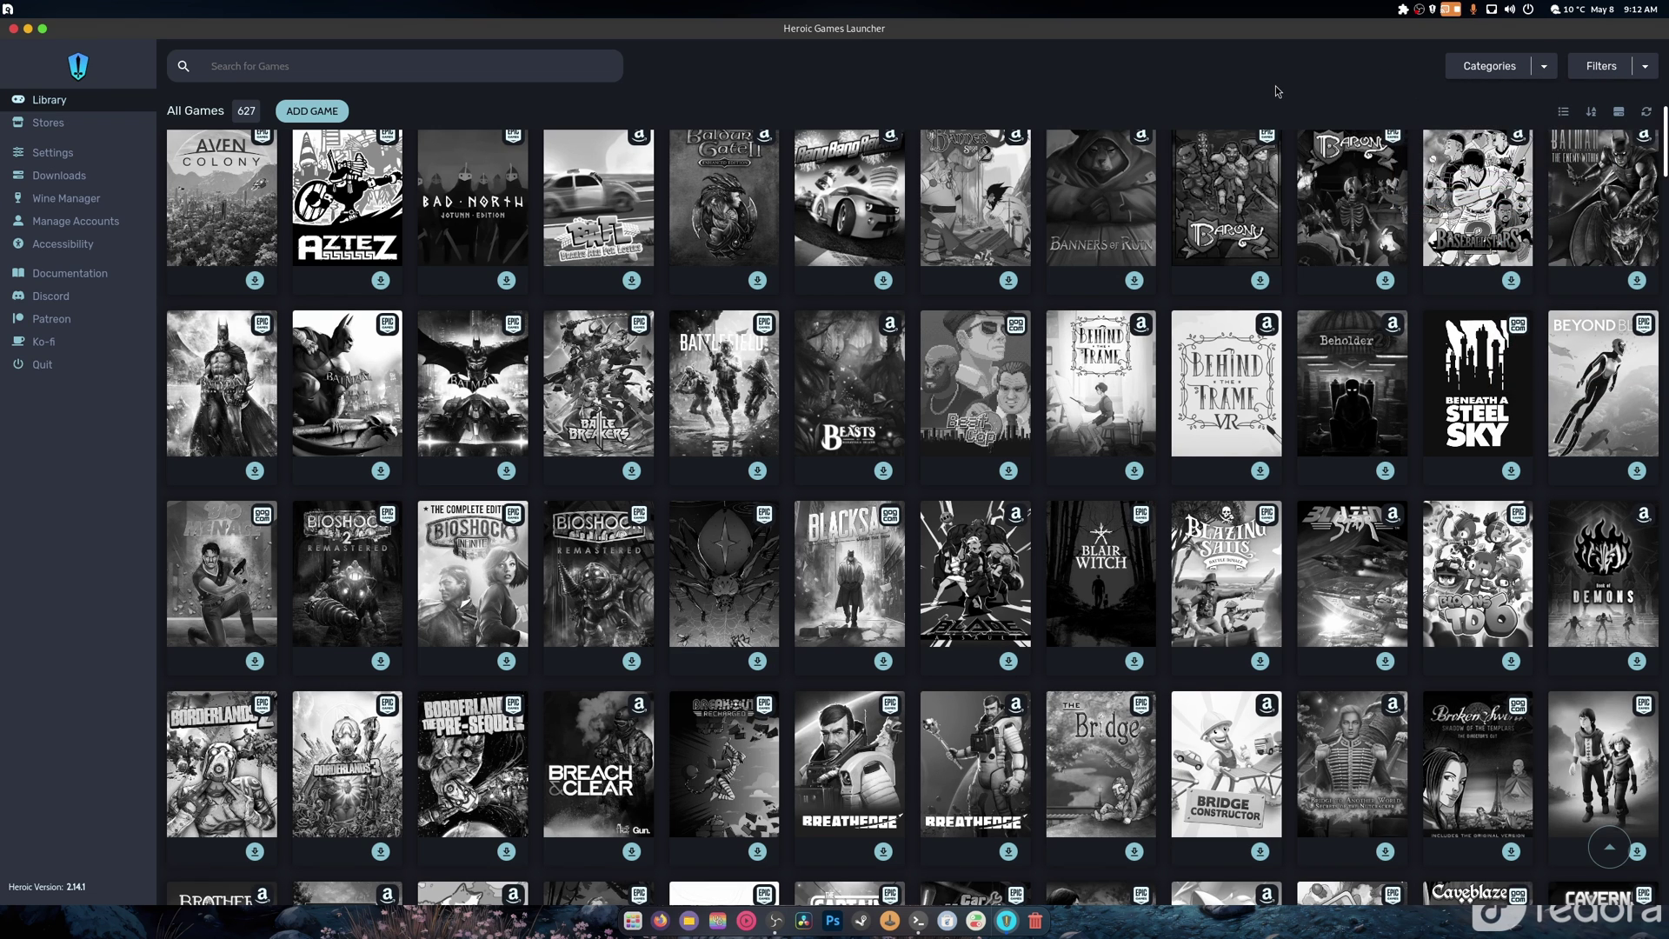
- Open Manage Categories, confirm no categories exist, and close the categories panel
scroll(507, 513, up, 5)
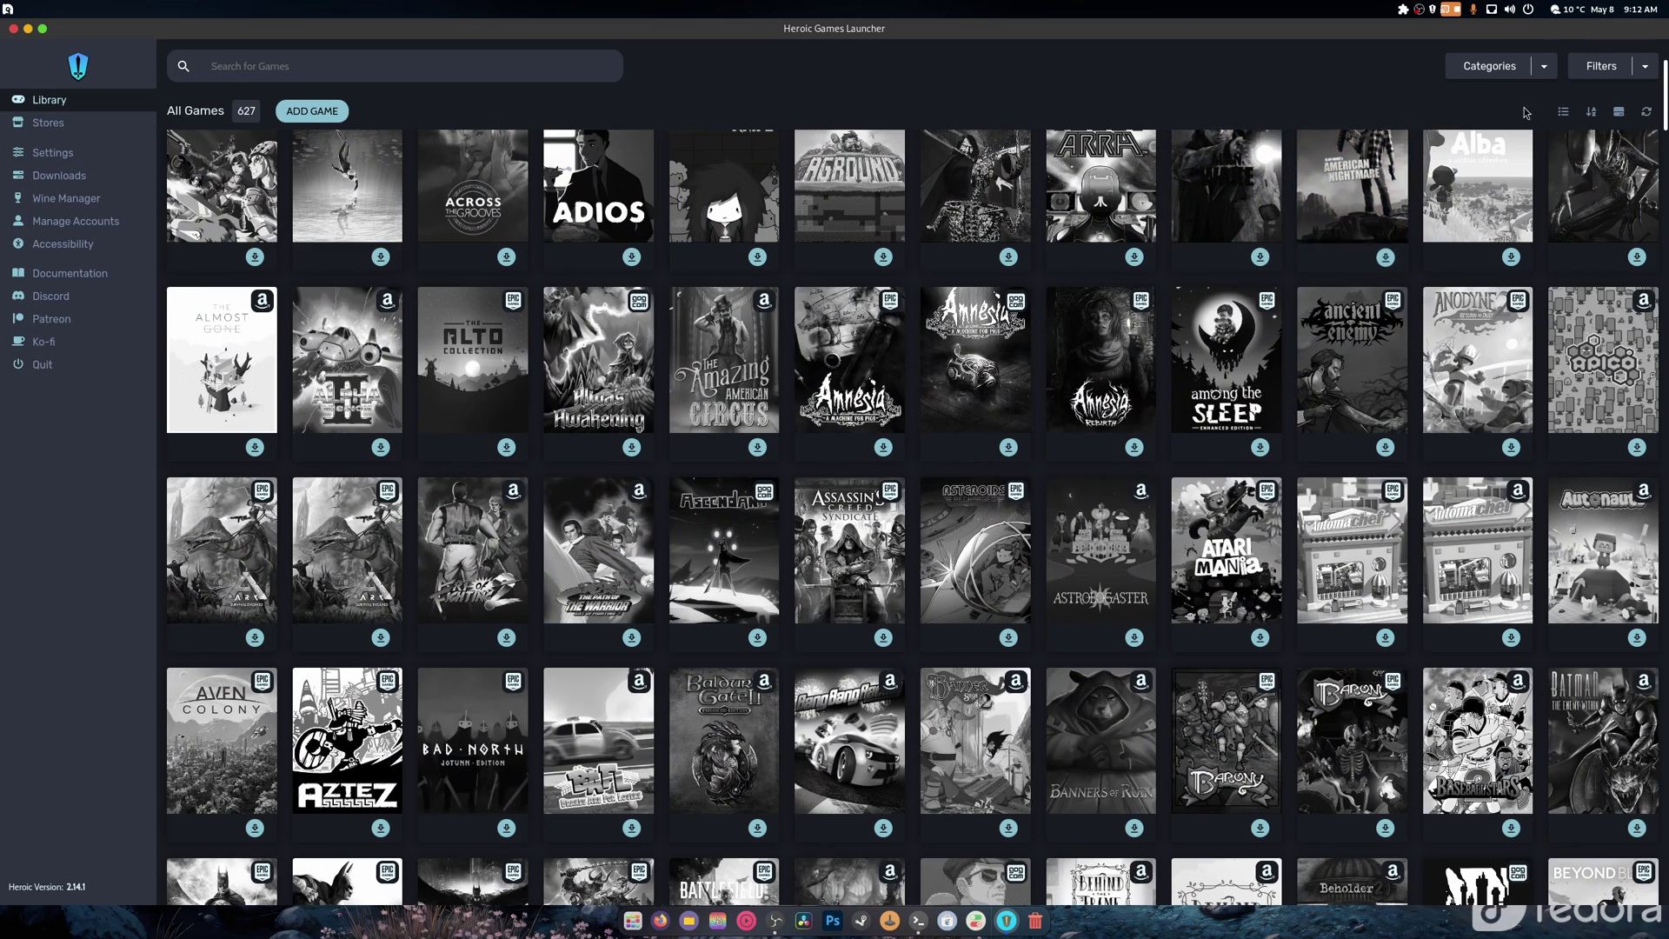
mouse_move(1544, 74)
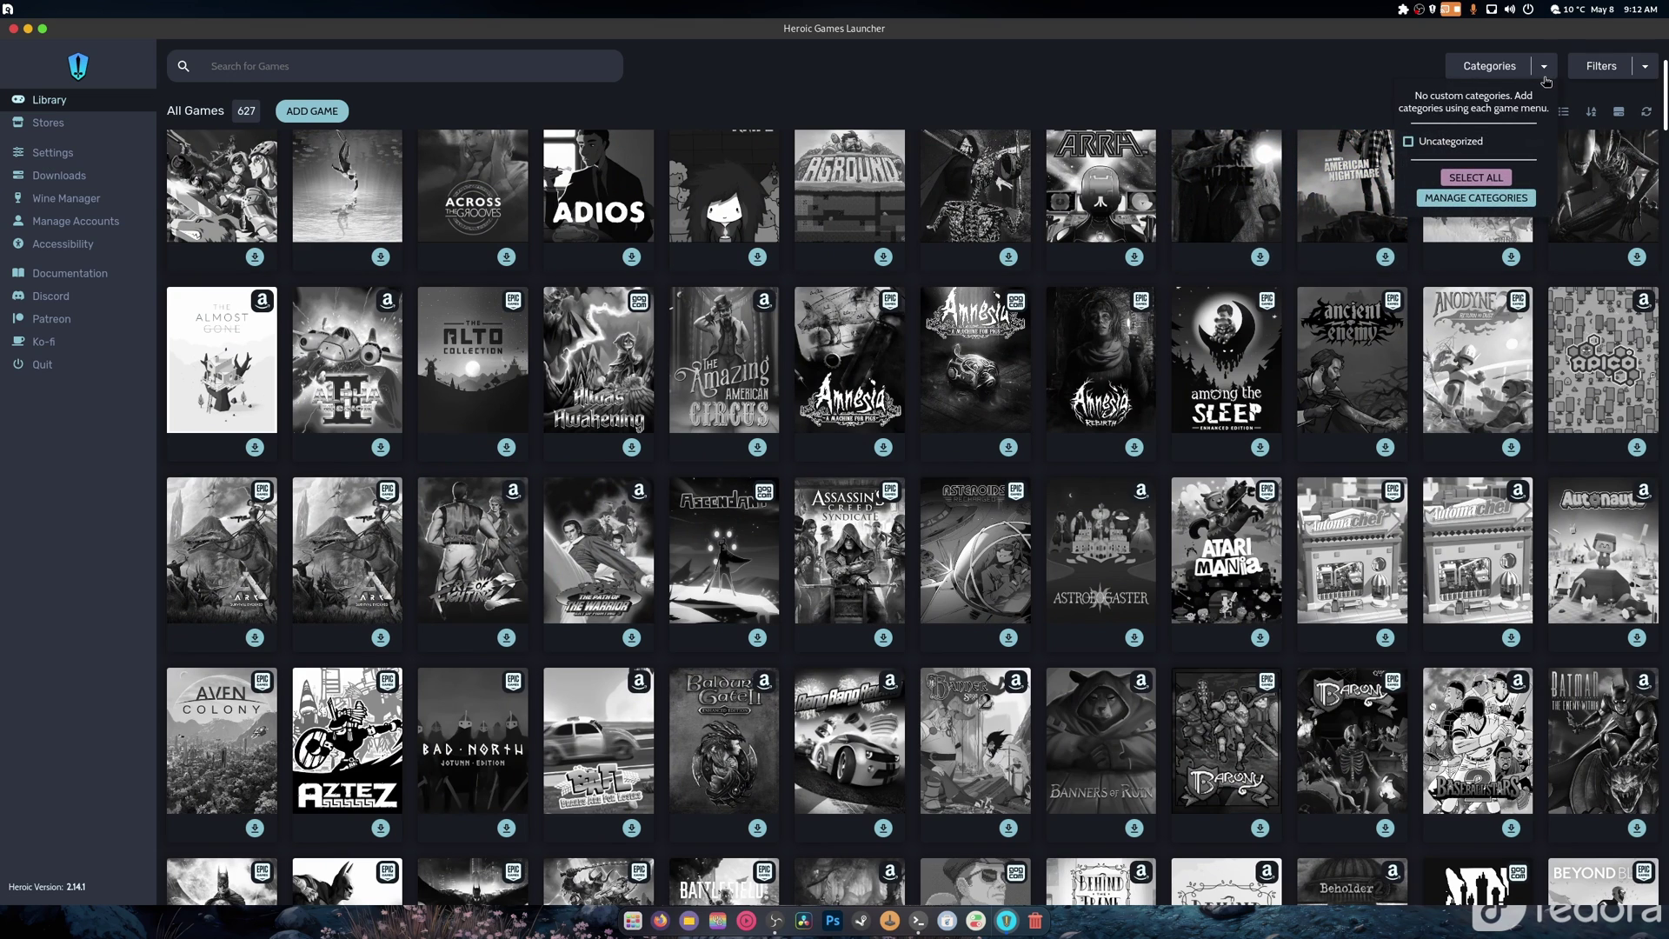
click(1475, 198)
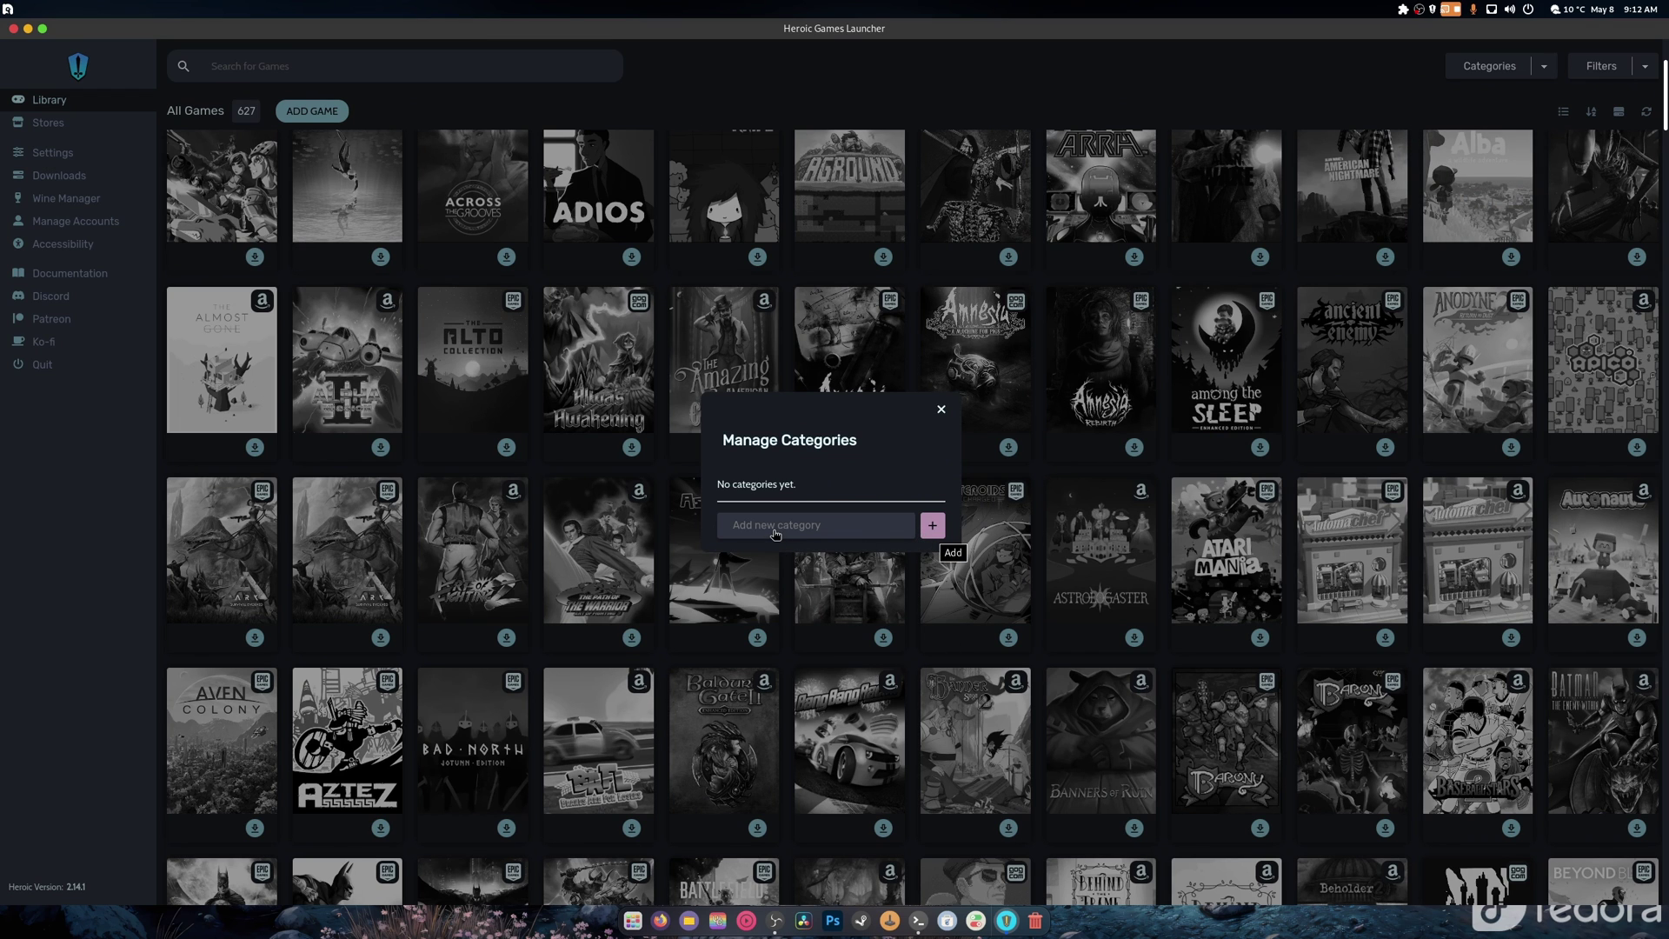
click(1034, 374)
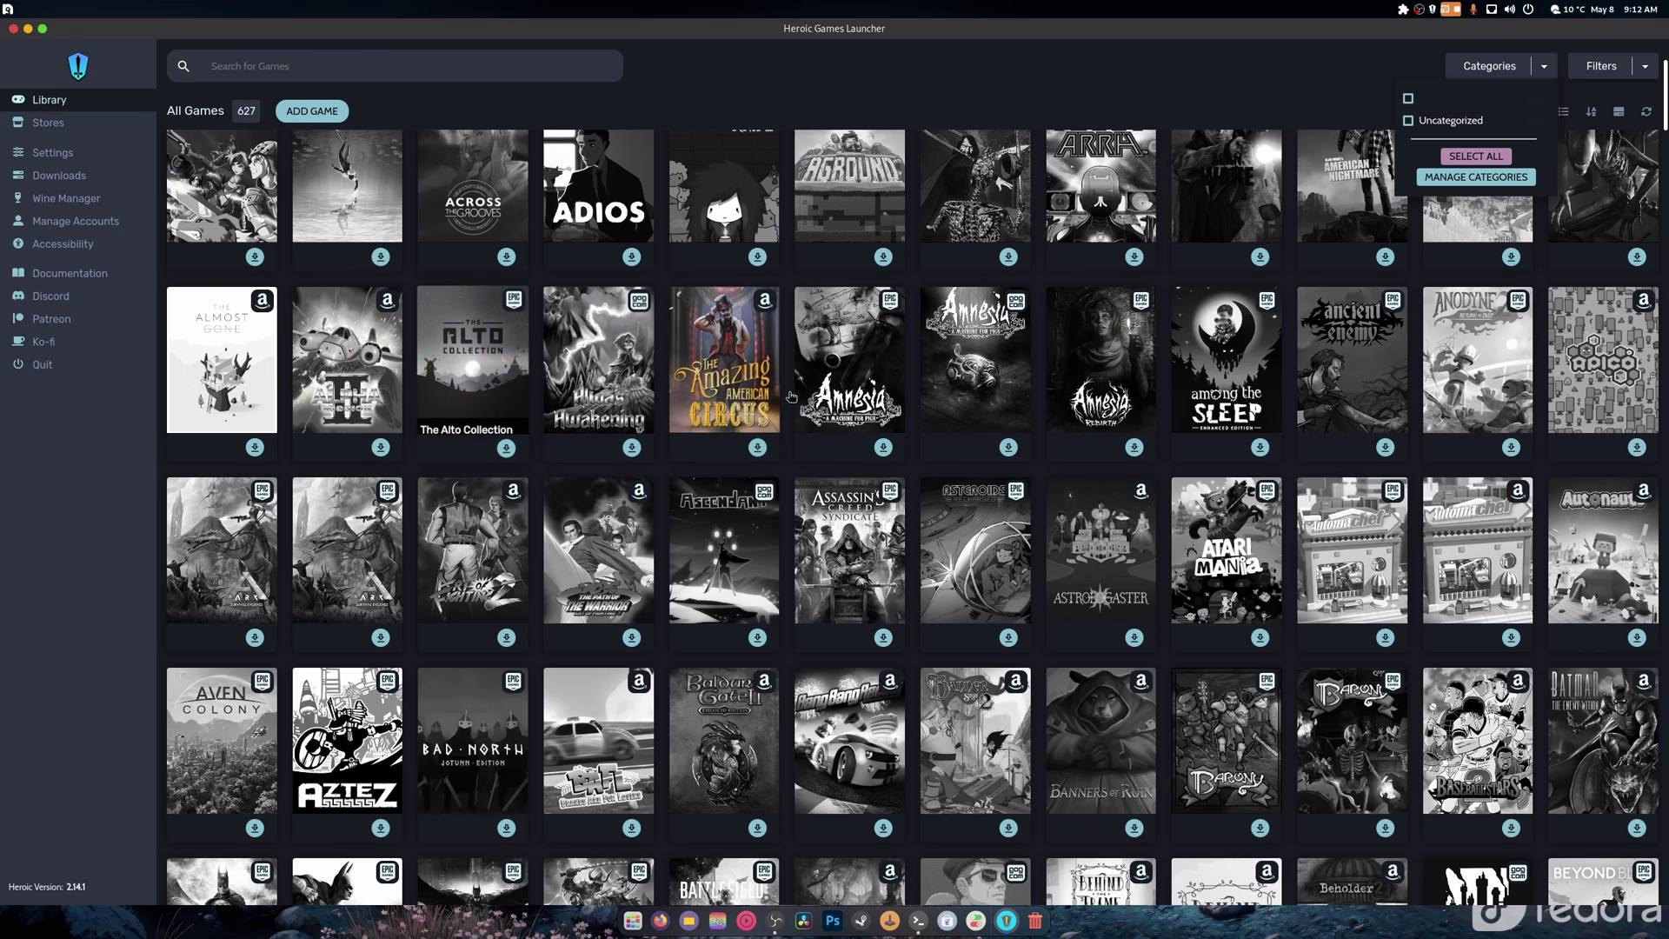
click(1196, 121)
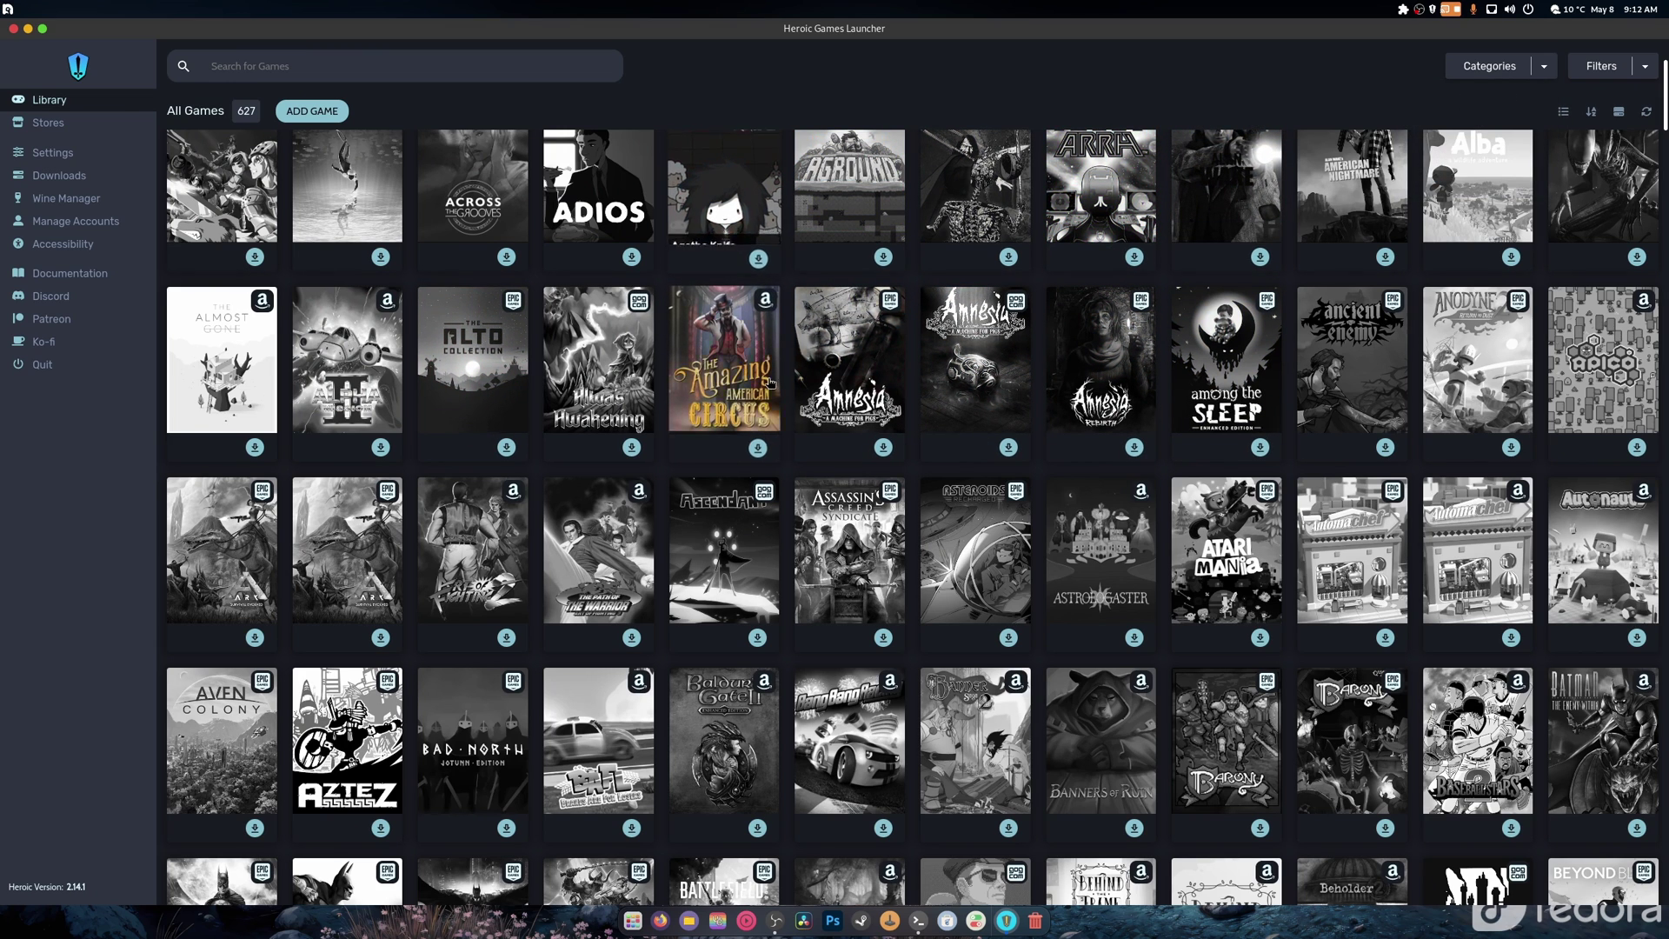
- Switch the library to list view and toggle sorting to Z–A and back to A–Z
click(1563, 111)
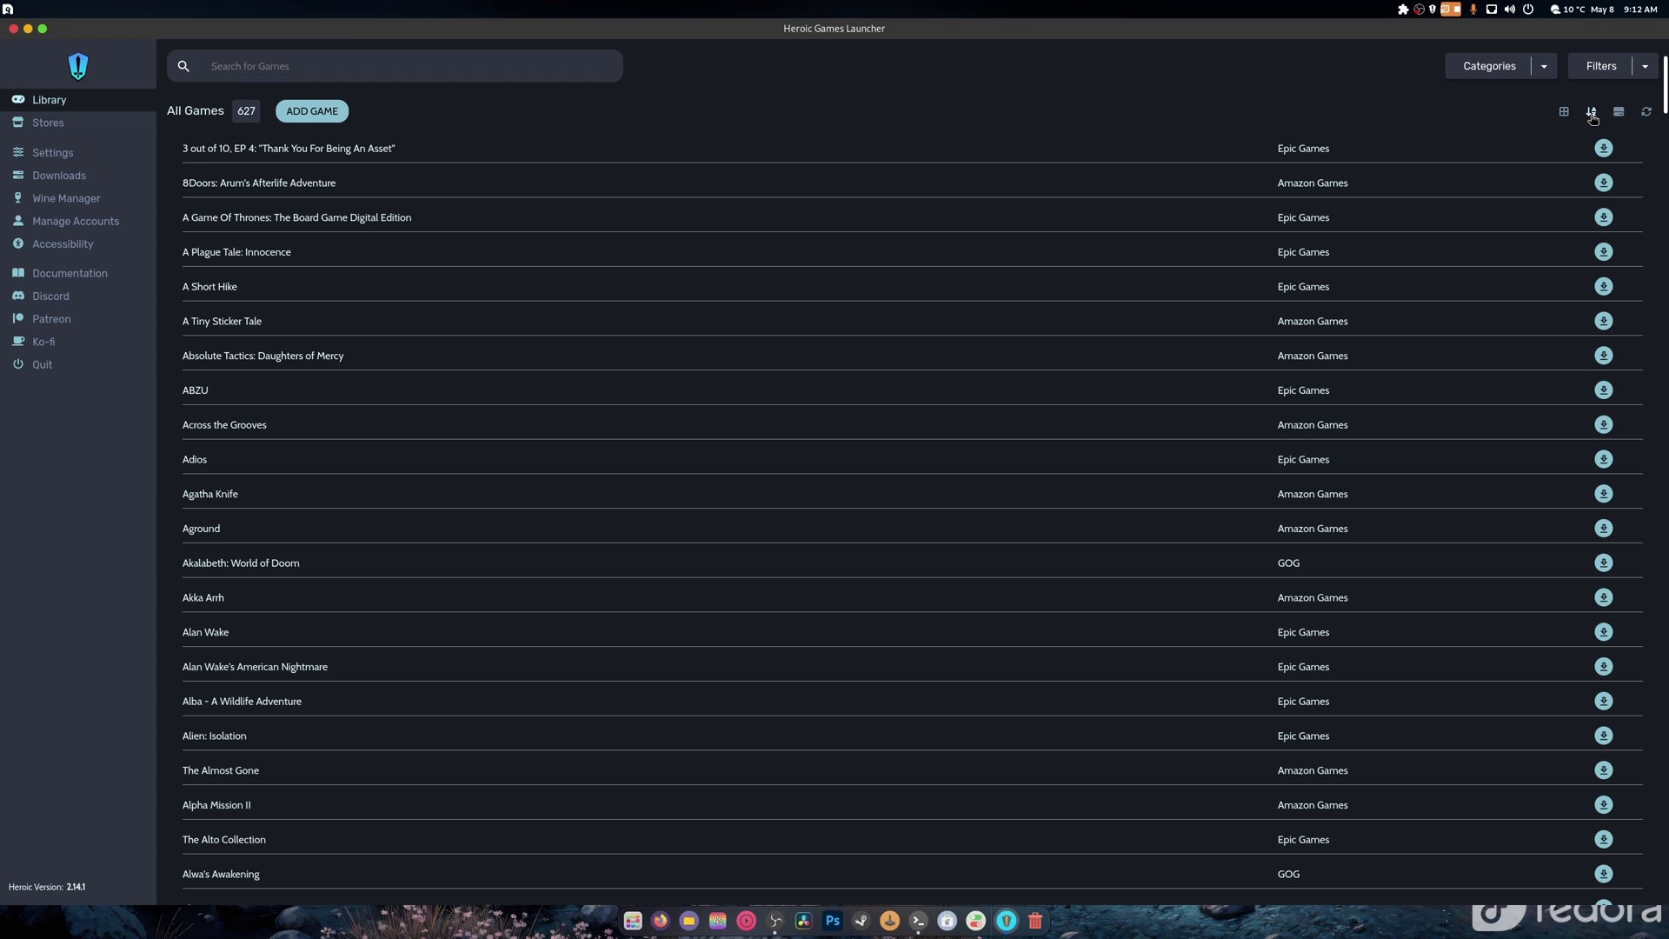
click(1590, 112)
scroll(1057, 409, up, 3)
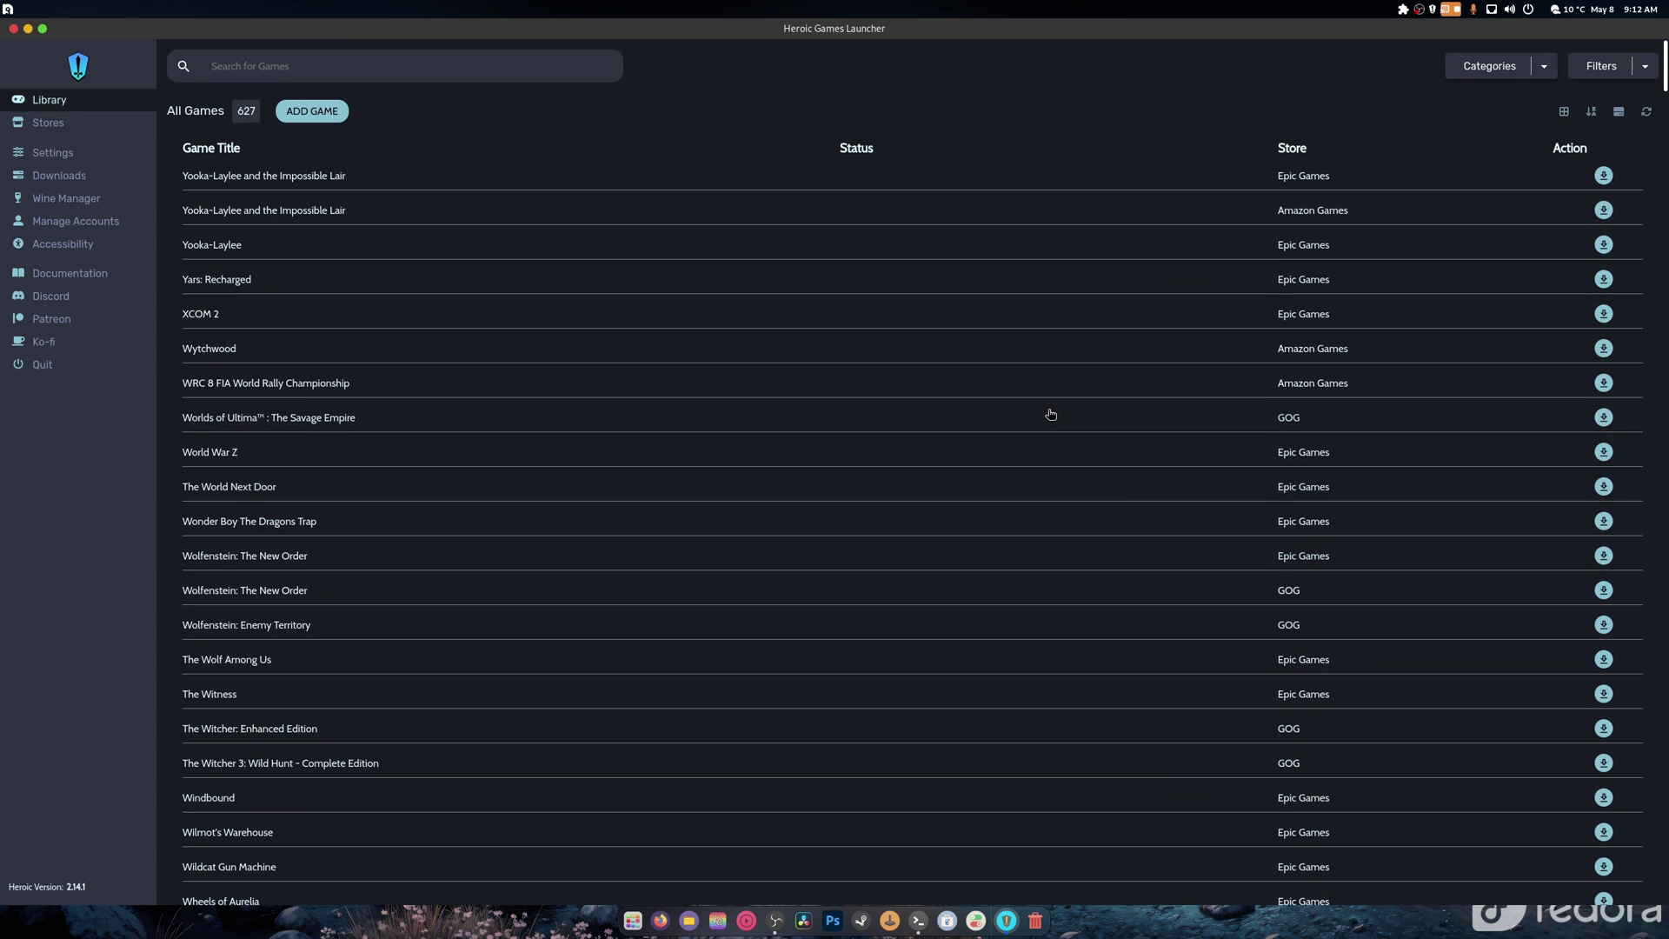
click(1592, 113)
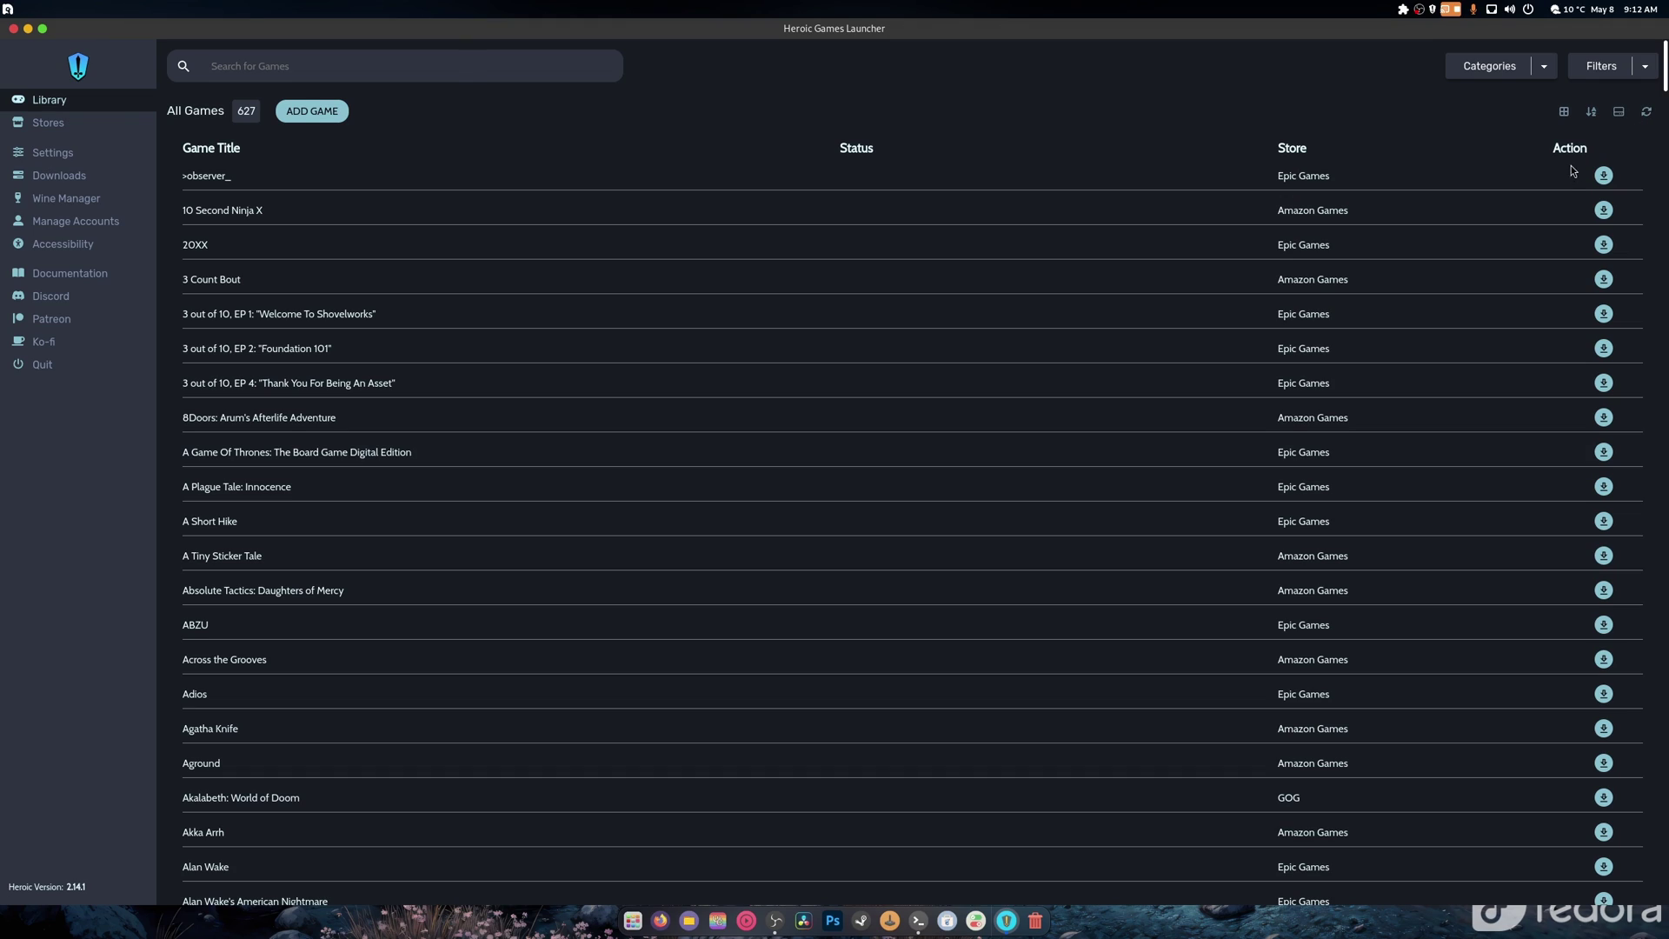
- Return to the cover-art grid and scroll down to the Cyberpunk 2077 tile
click(1564, 113)
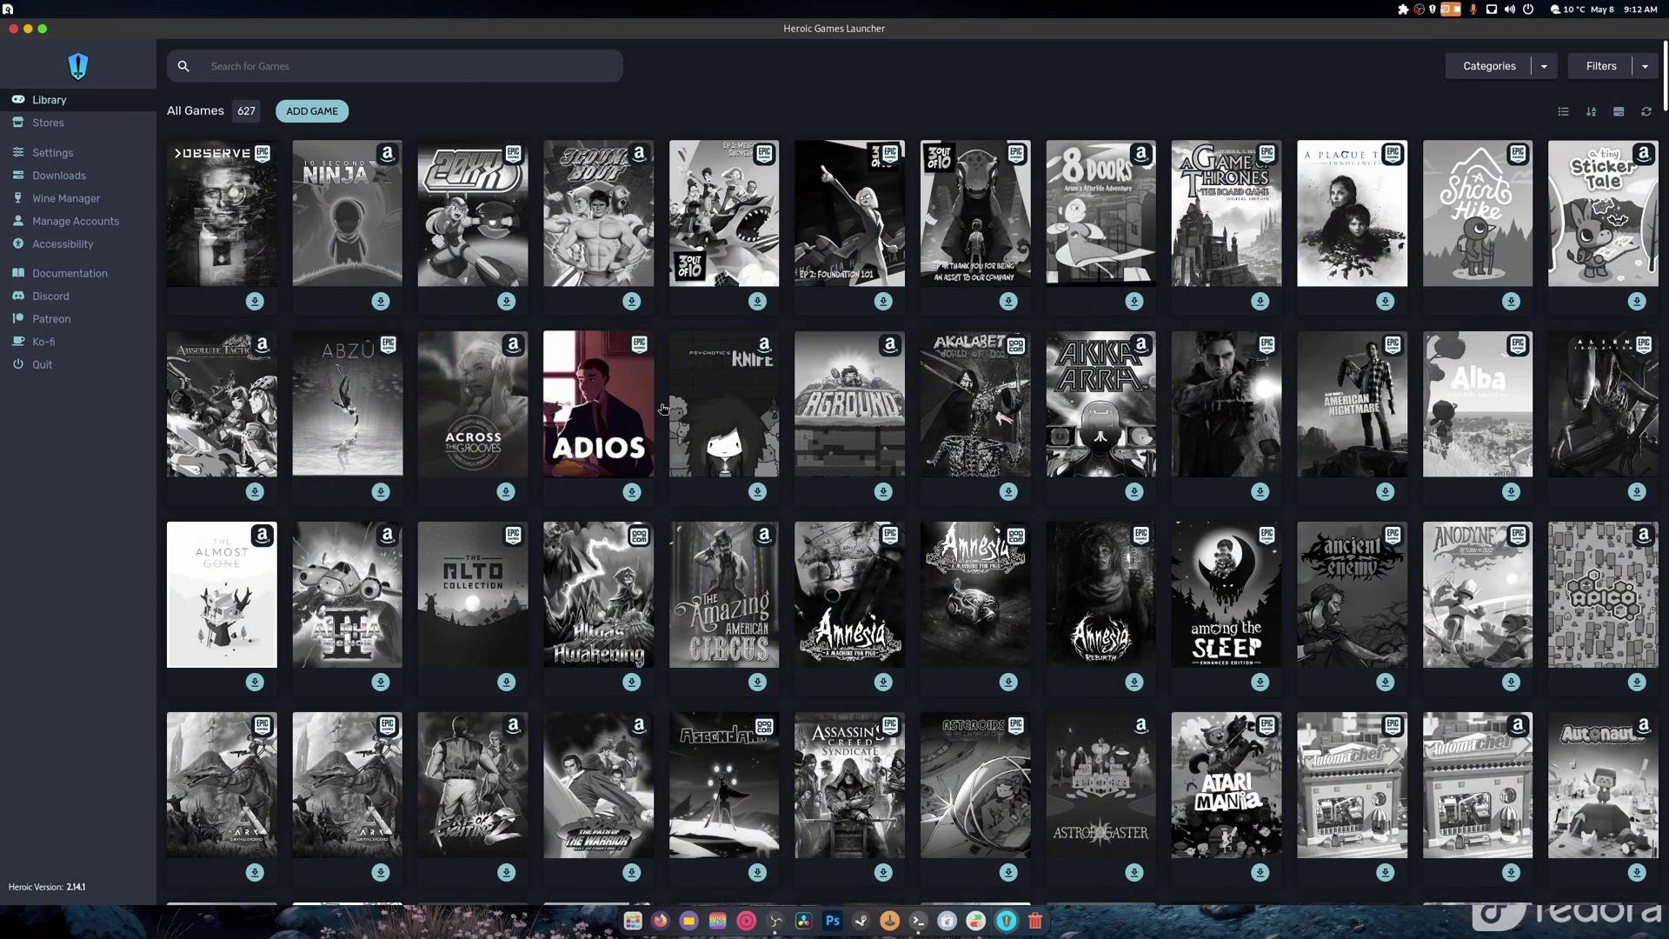
scroll(669, 500, down, 10)
scroll(670, 500, down, 5)
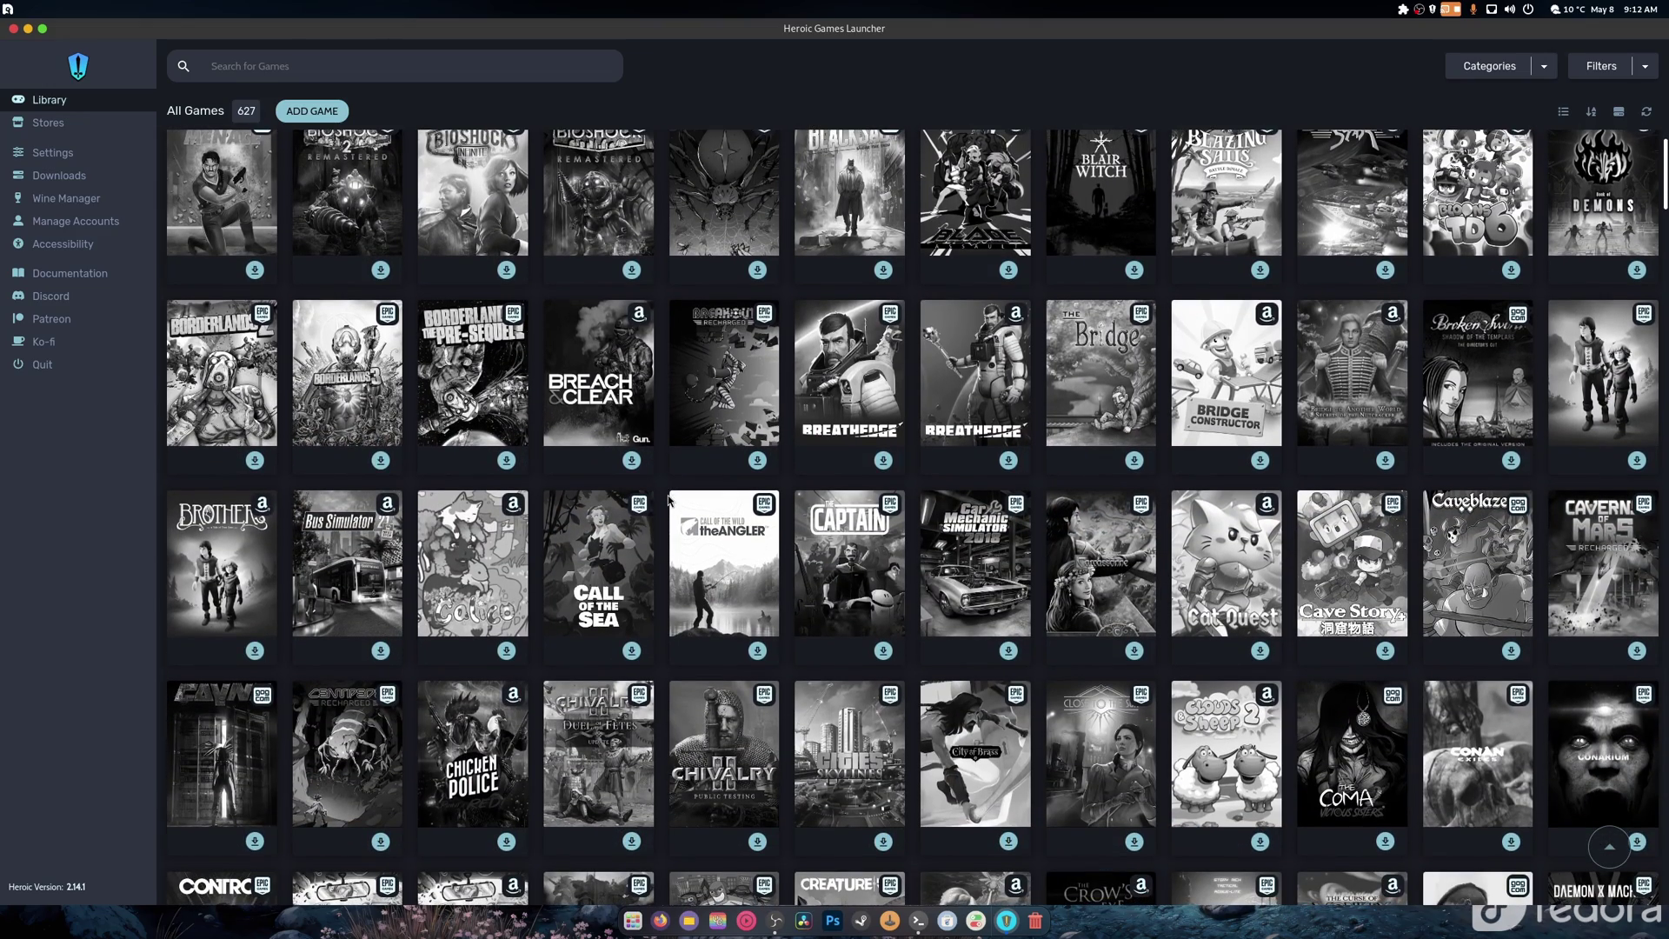
scroll(670, 500, down, 7)
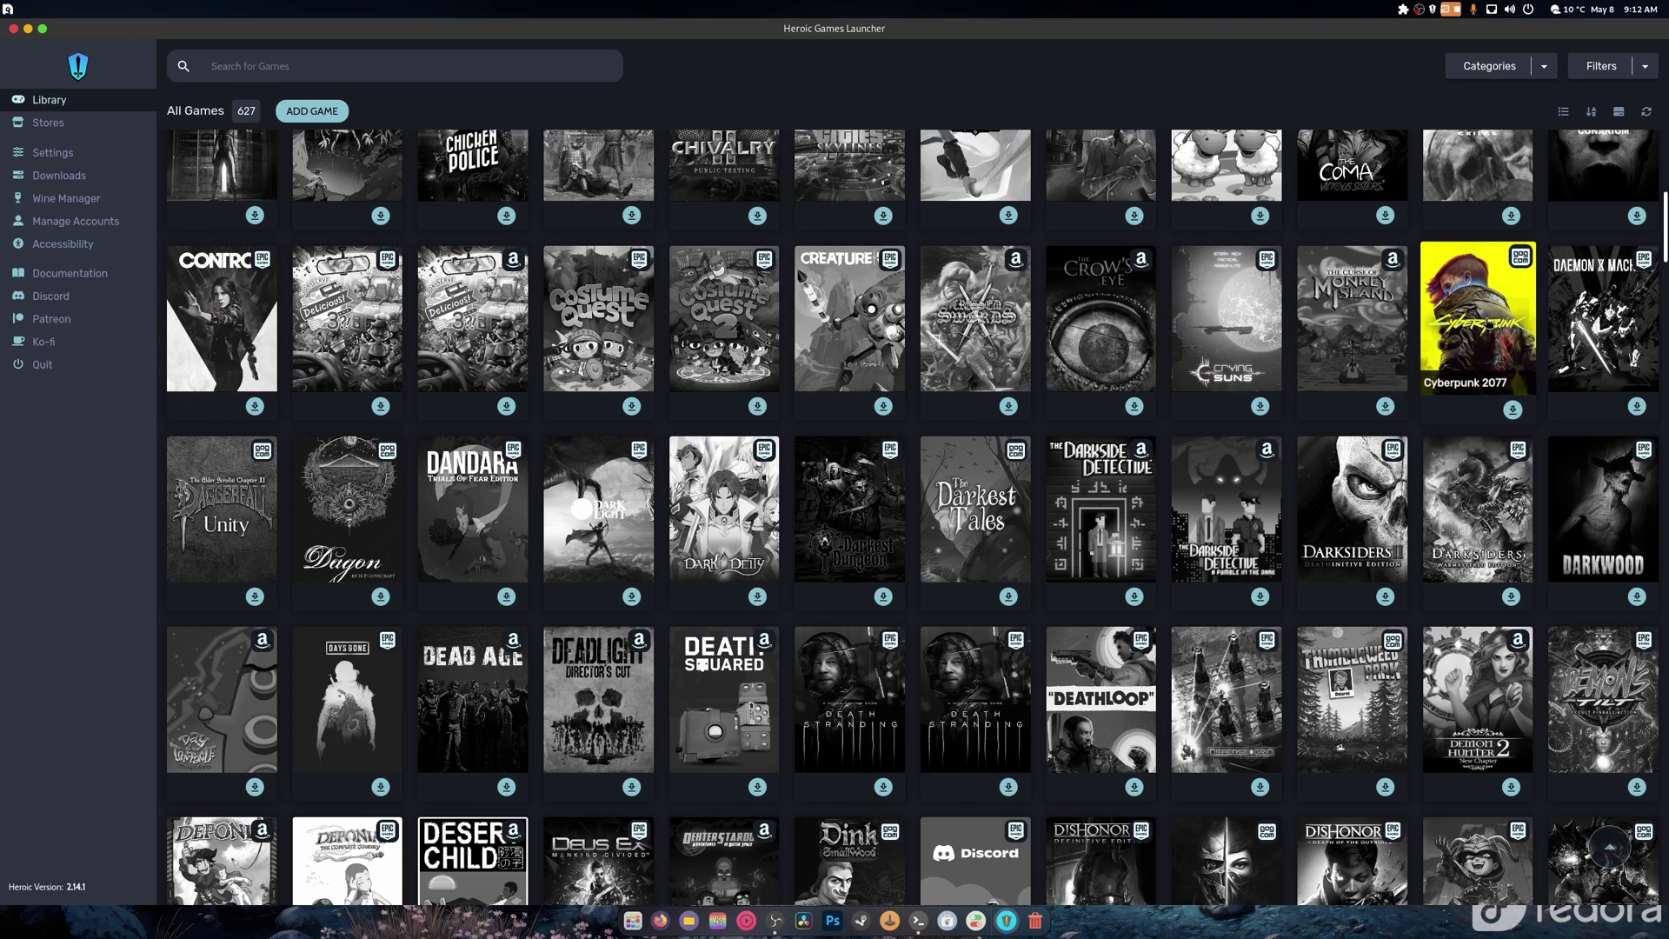
- Install Cyberpunk 2077 with beta Disabled and Proton UMU-Proton-9.0-beta16-2 as its Wine version
click(1491, 320)
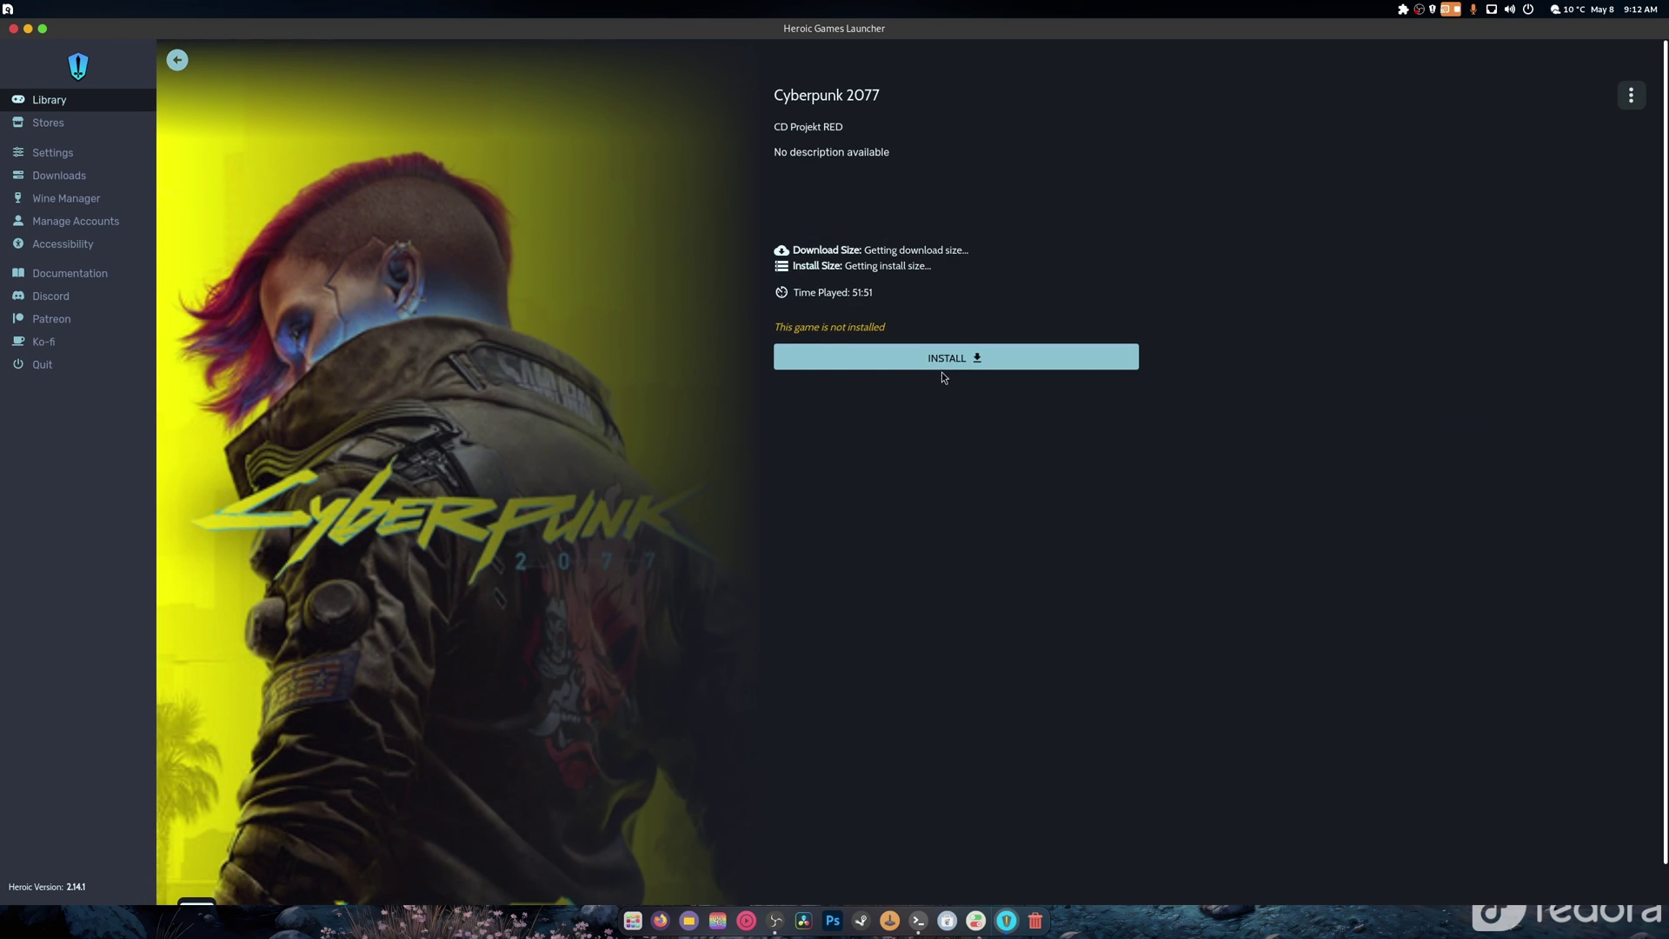
click(856, 454)
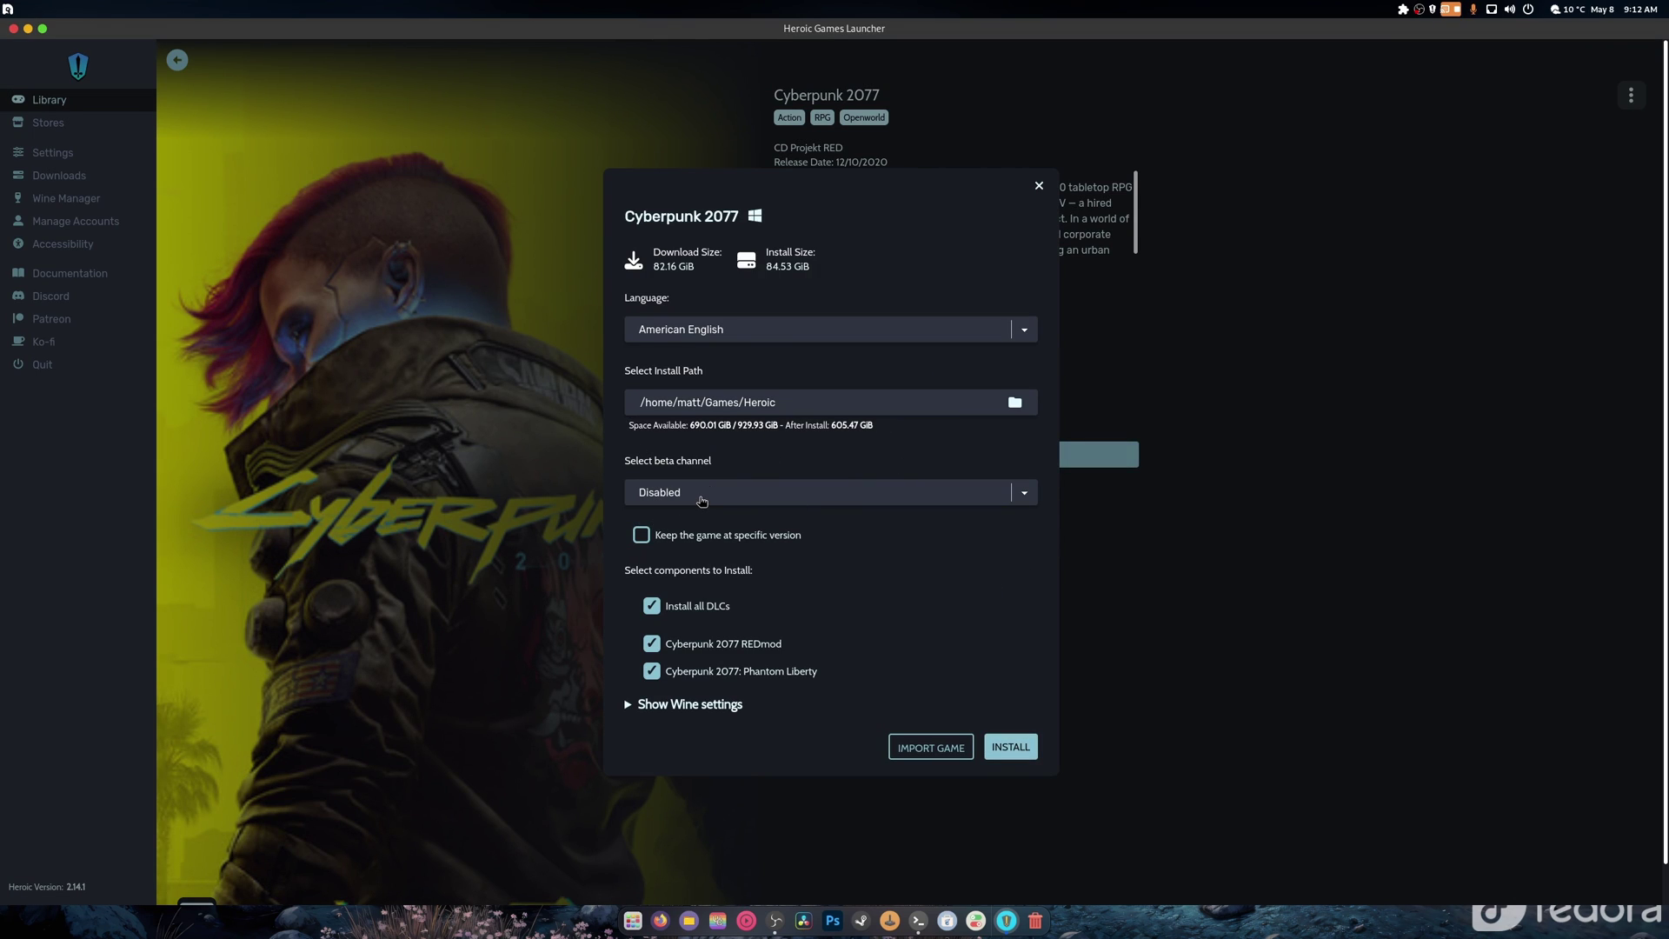
click(701, 501)
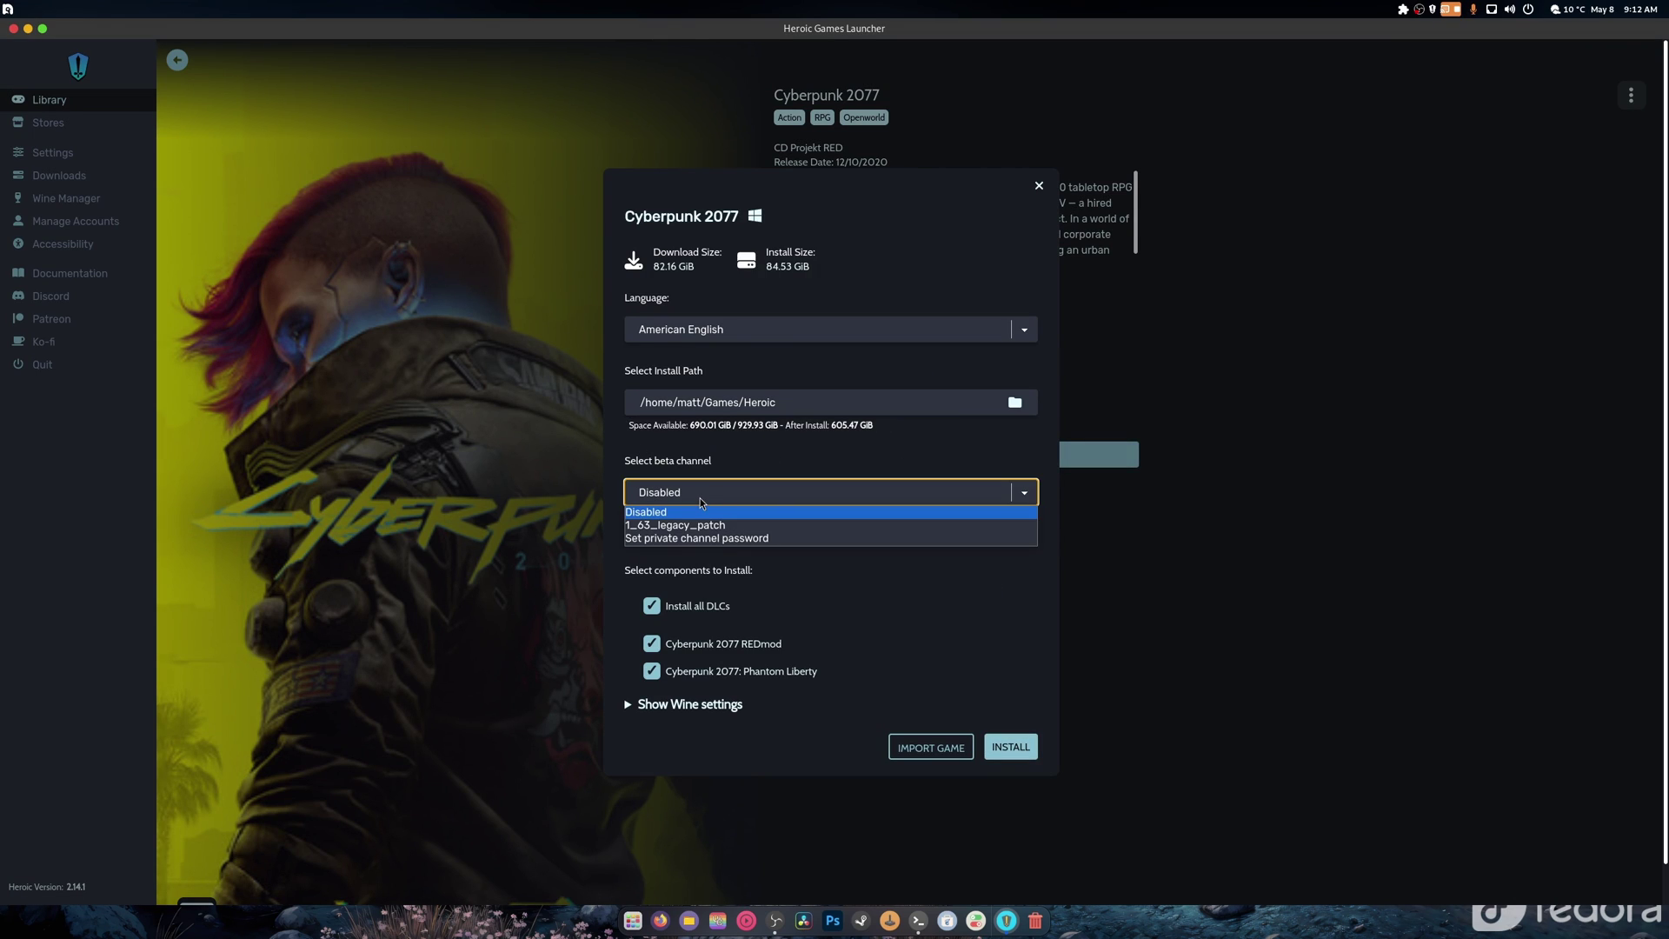
click(630, 466)
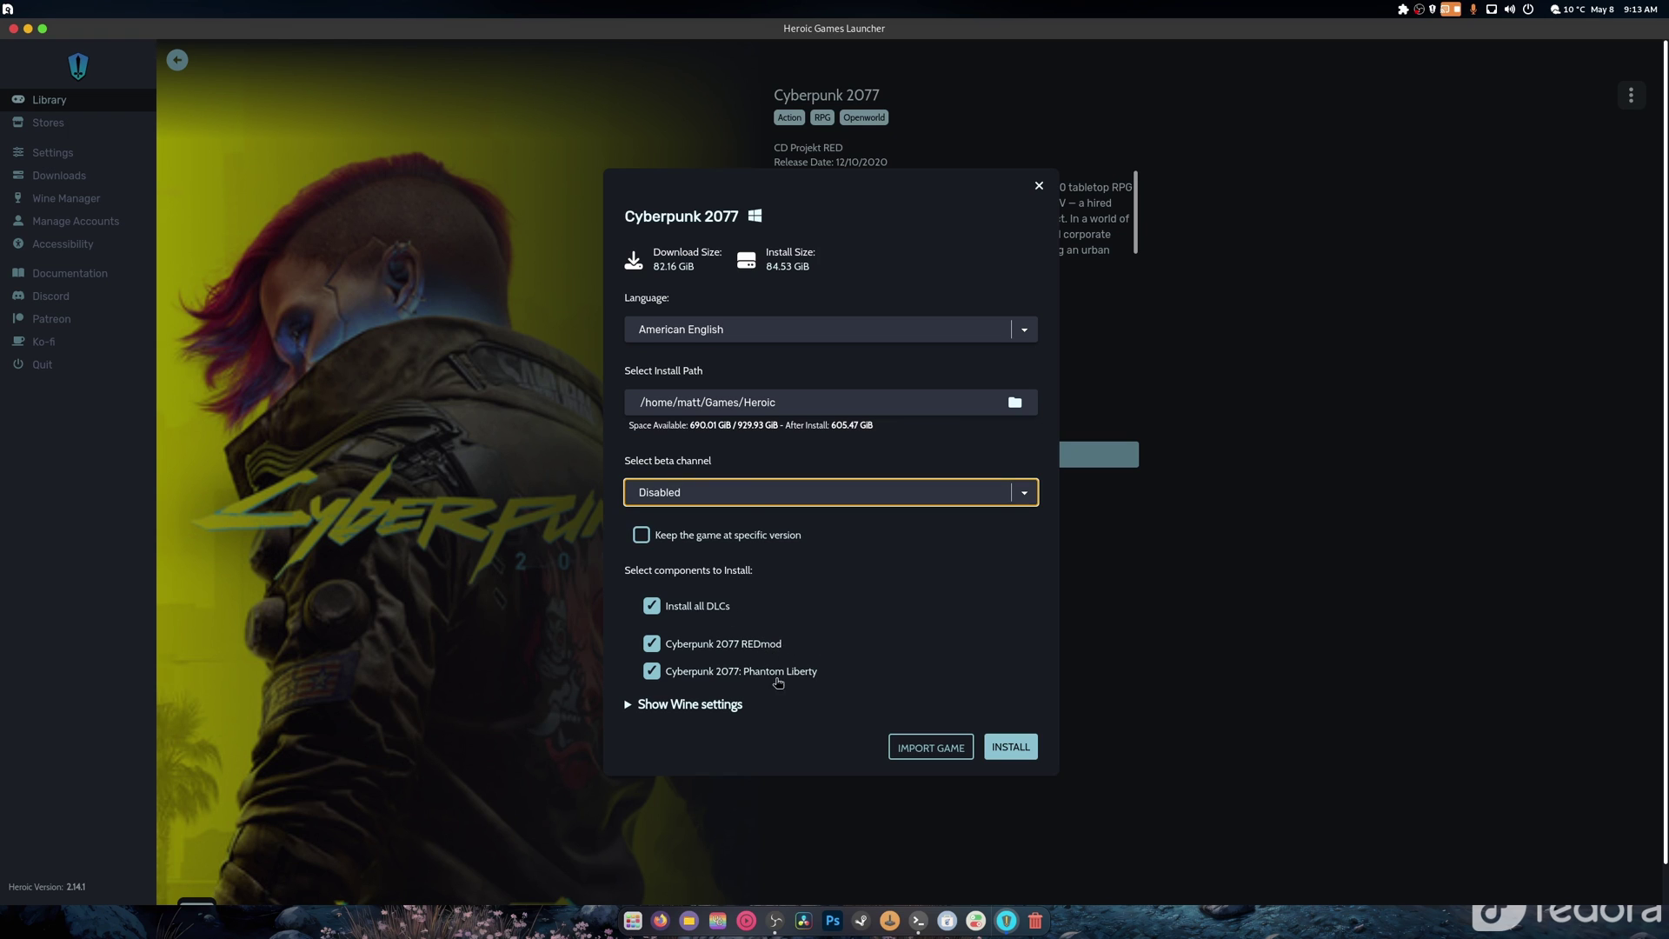
click(631, 705)
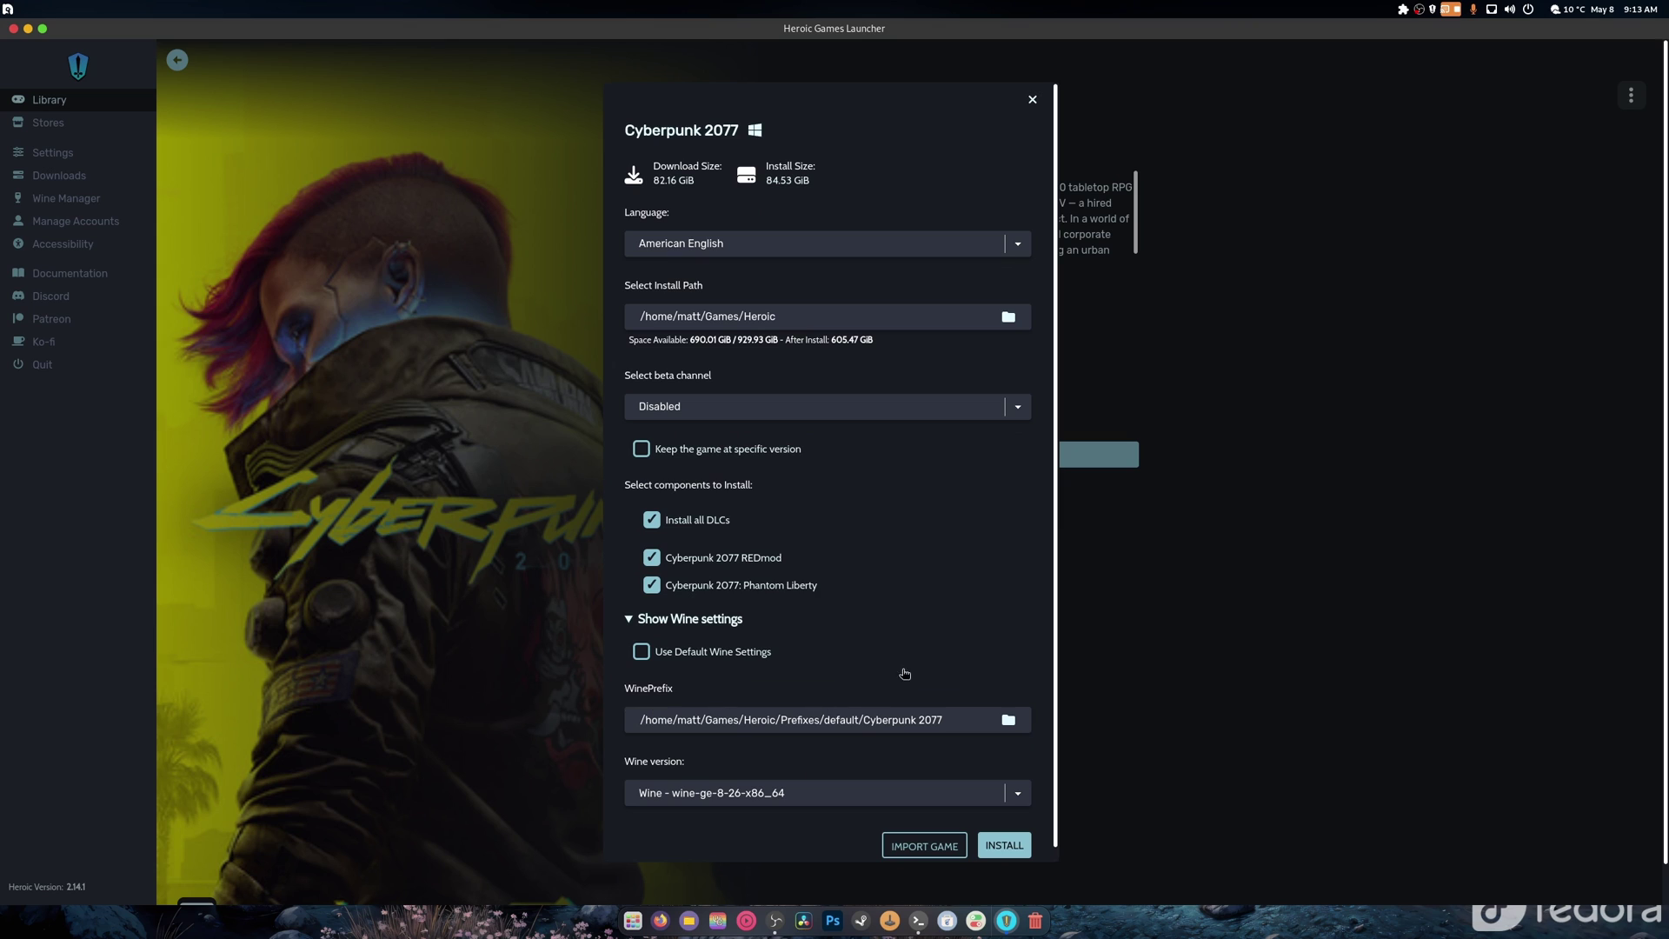
click(825, 794)
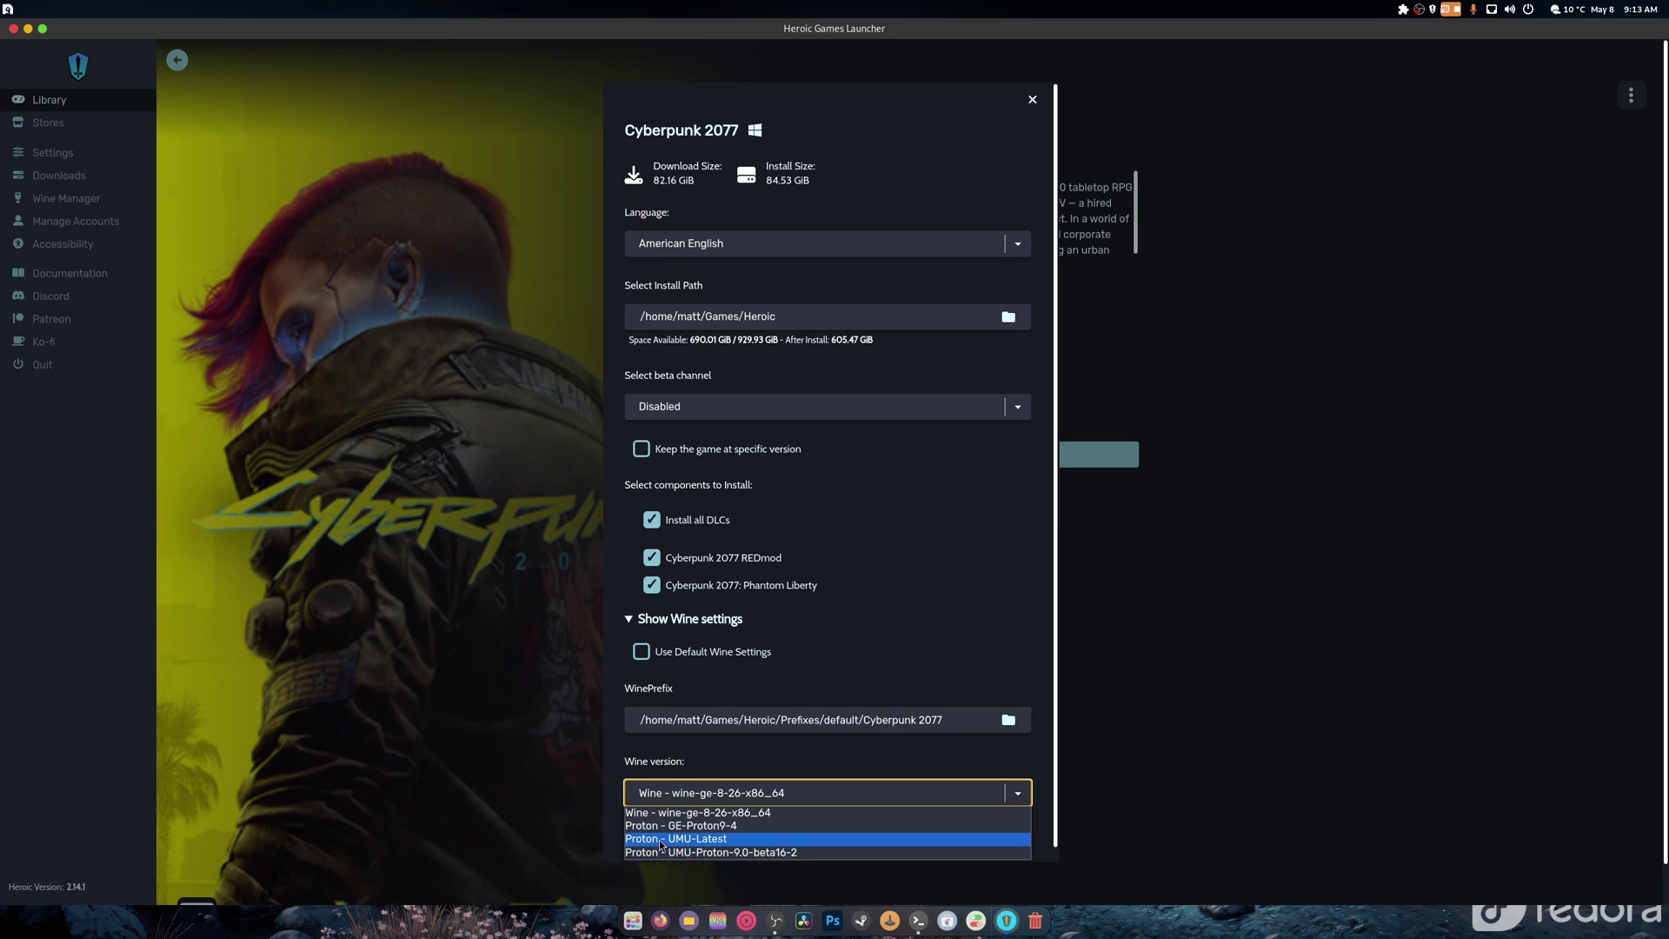
click(713, 856)
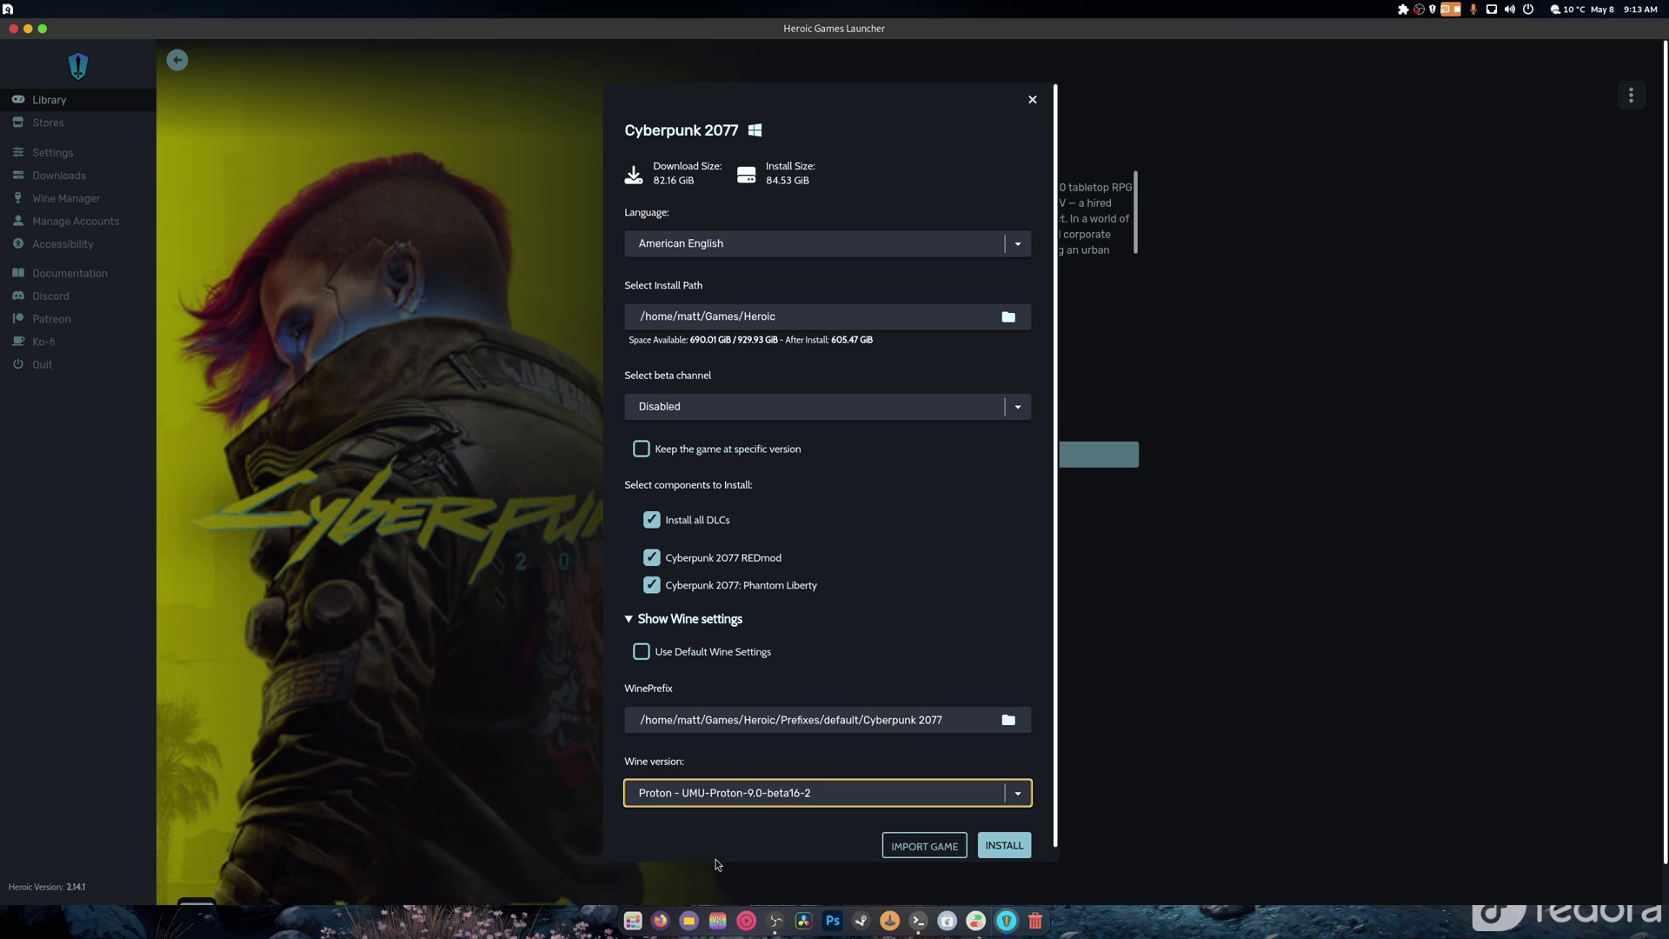
click(1004, 845)
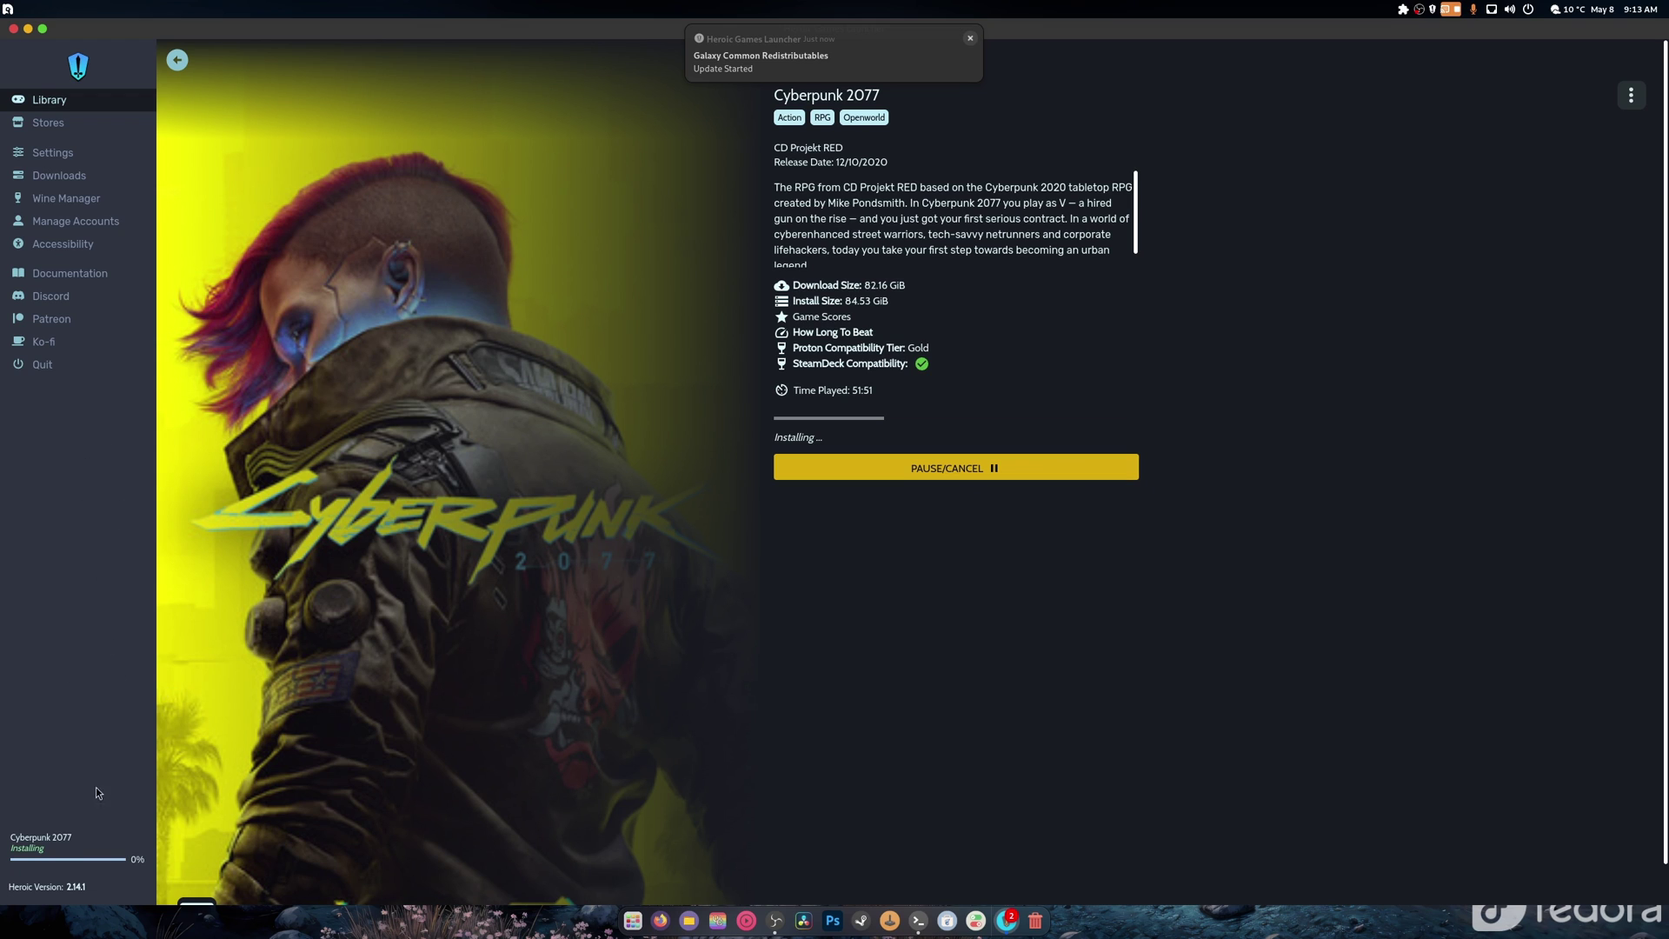
- Check Cyberpunk 2077's progress on the Downloads page, then launch System Monitor via a 'sys' search
click(40, 847)
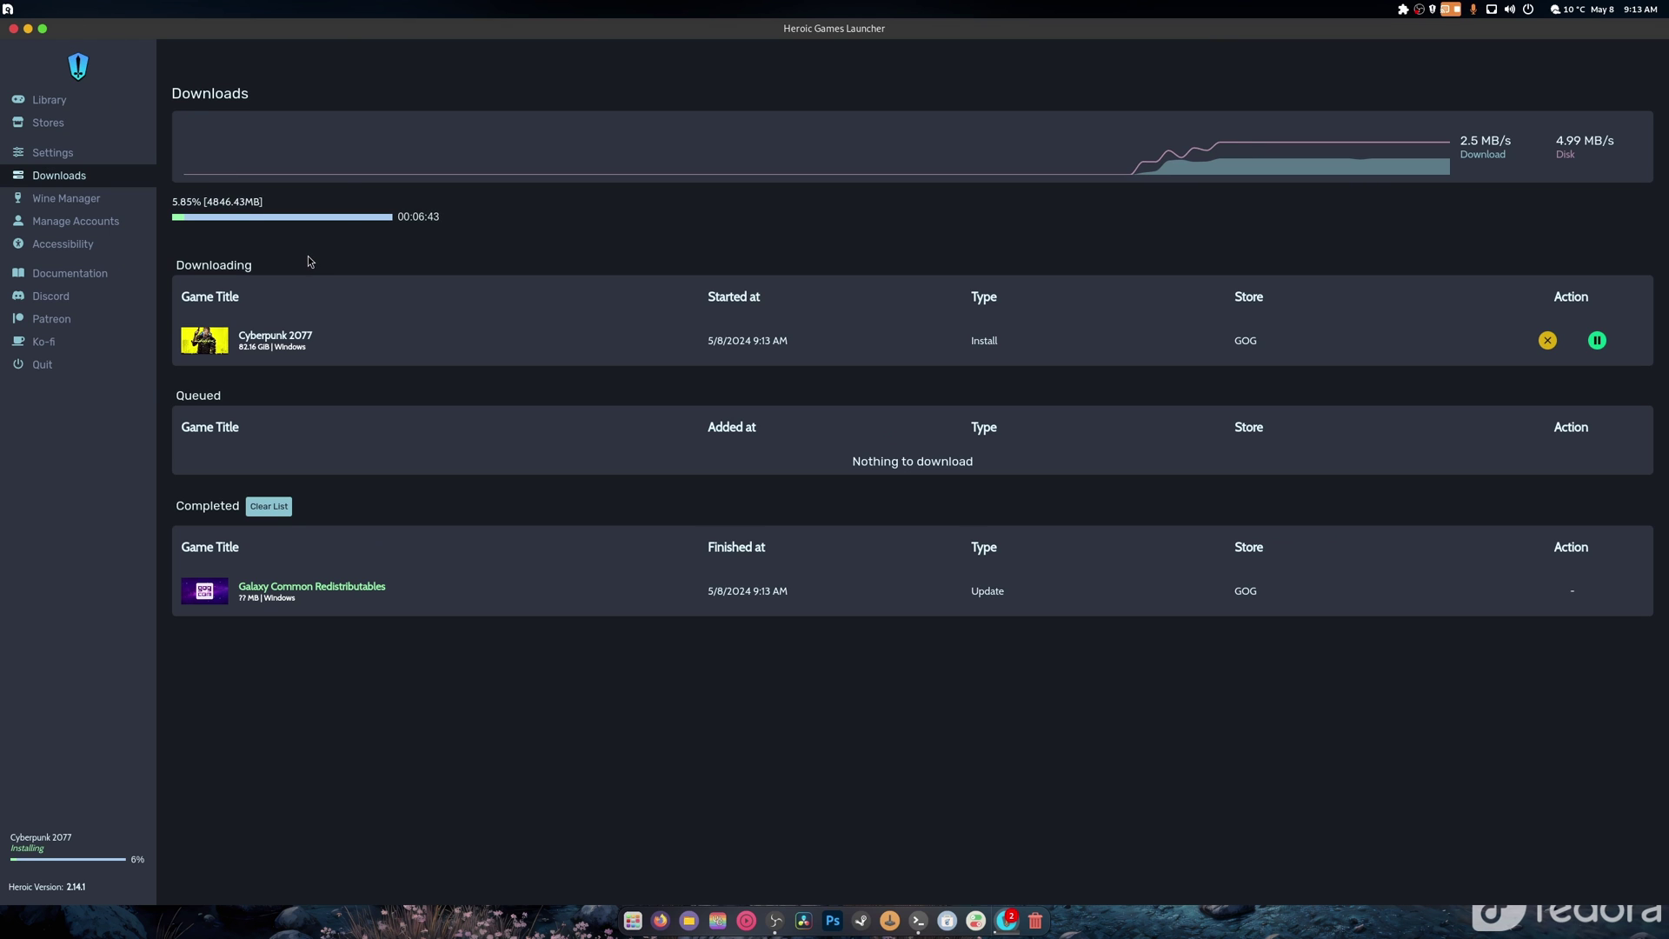
key(super)
text(sys)
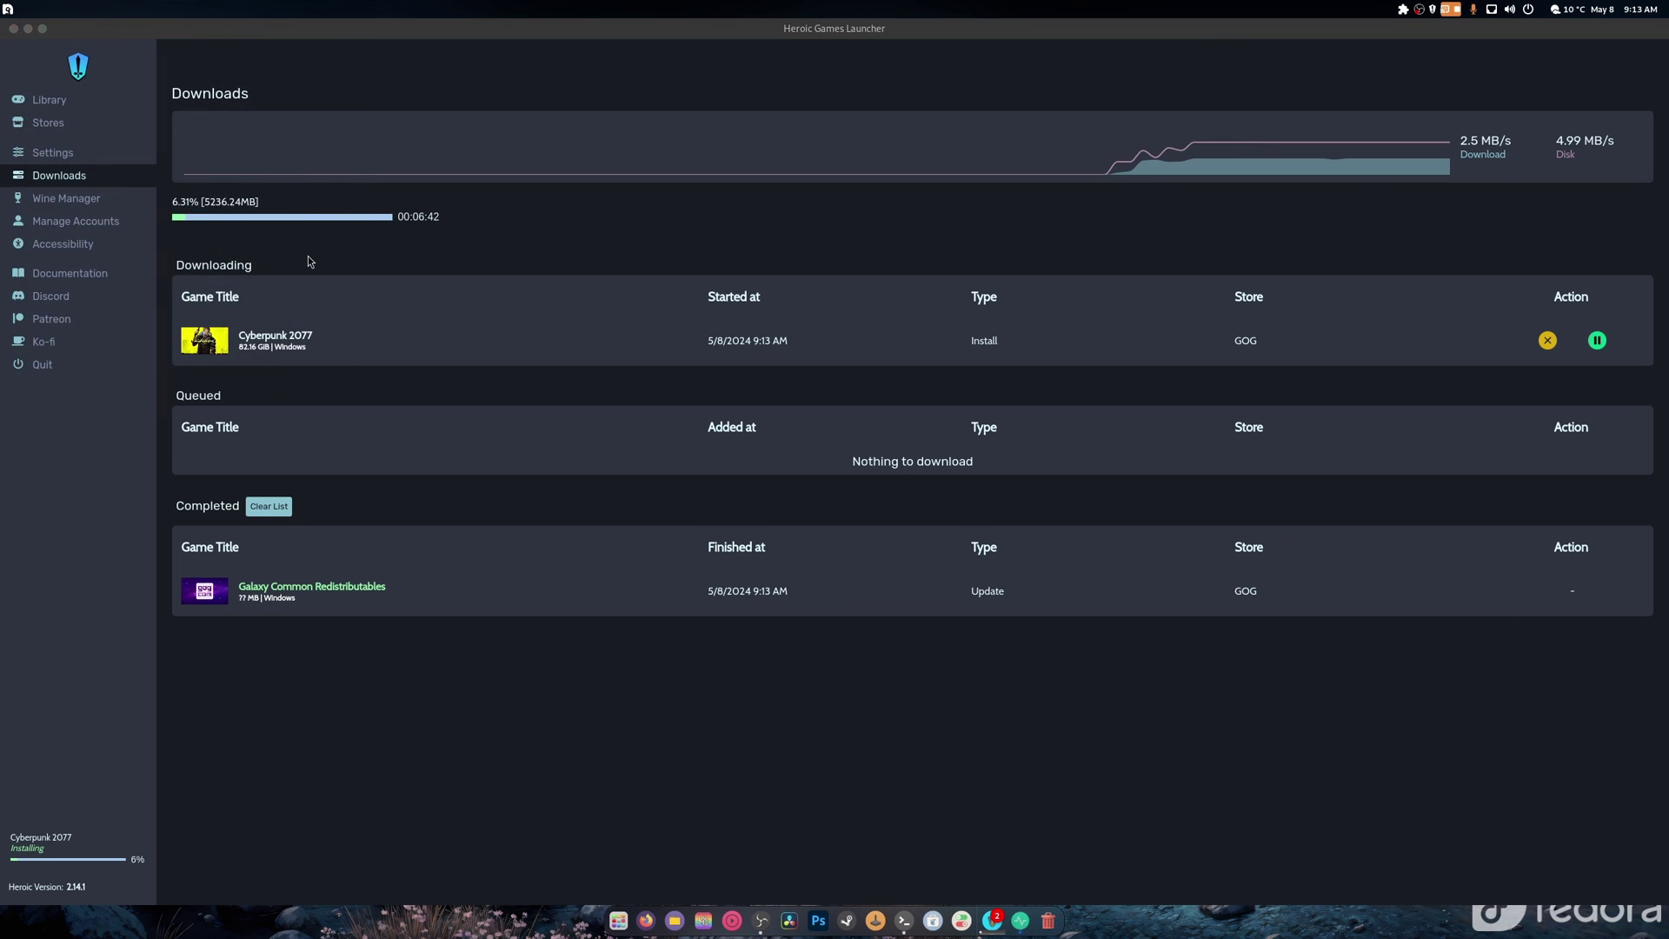
key(Return)
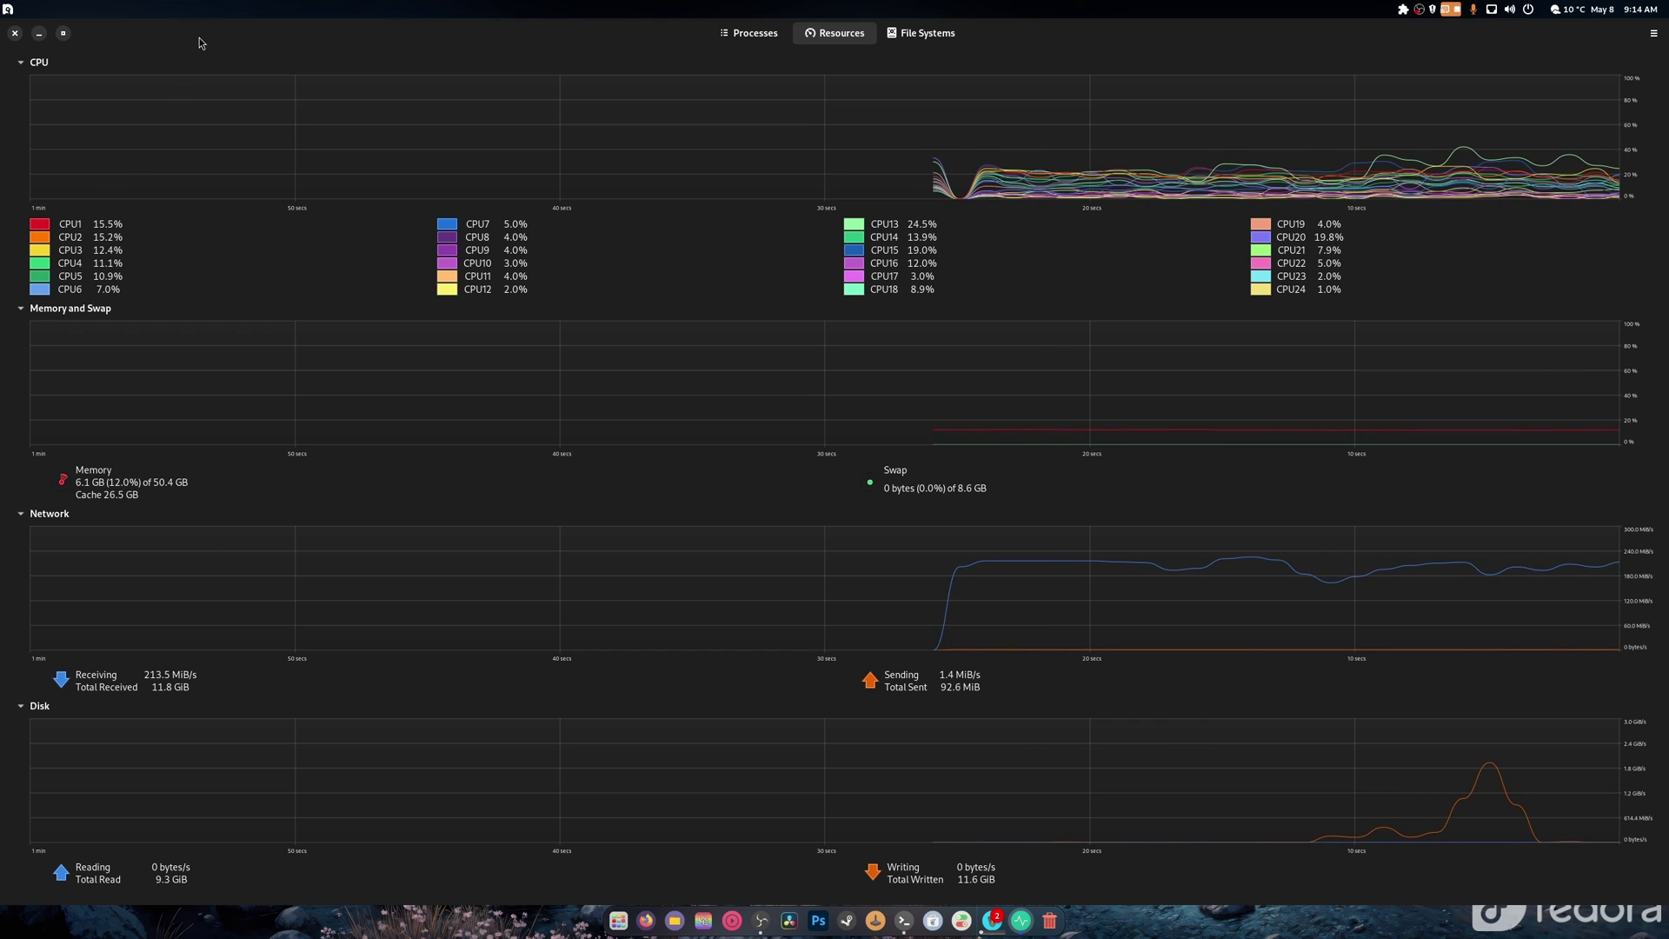
- Resize System Monitor to review network and disk load, then close it
drag(204, 33, 401, 528)
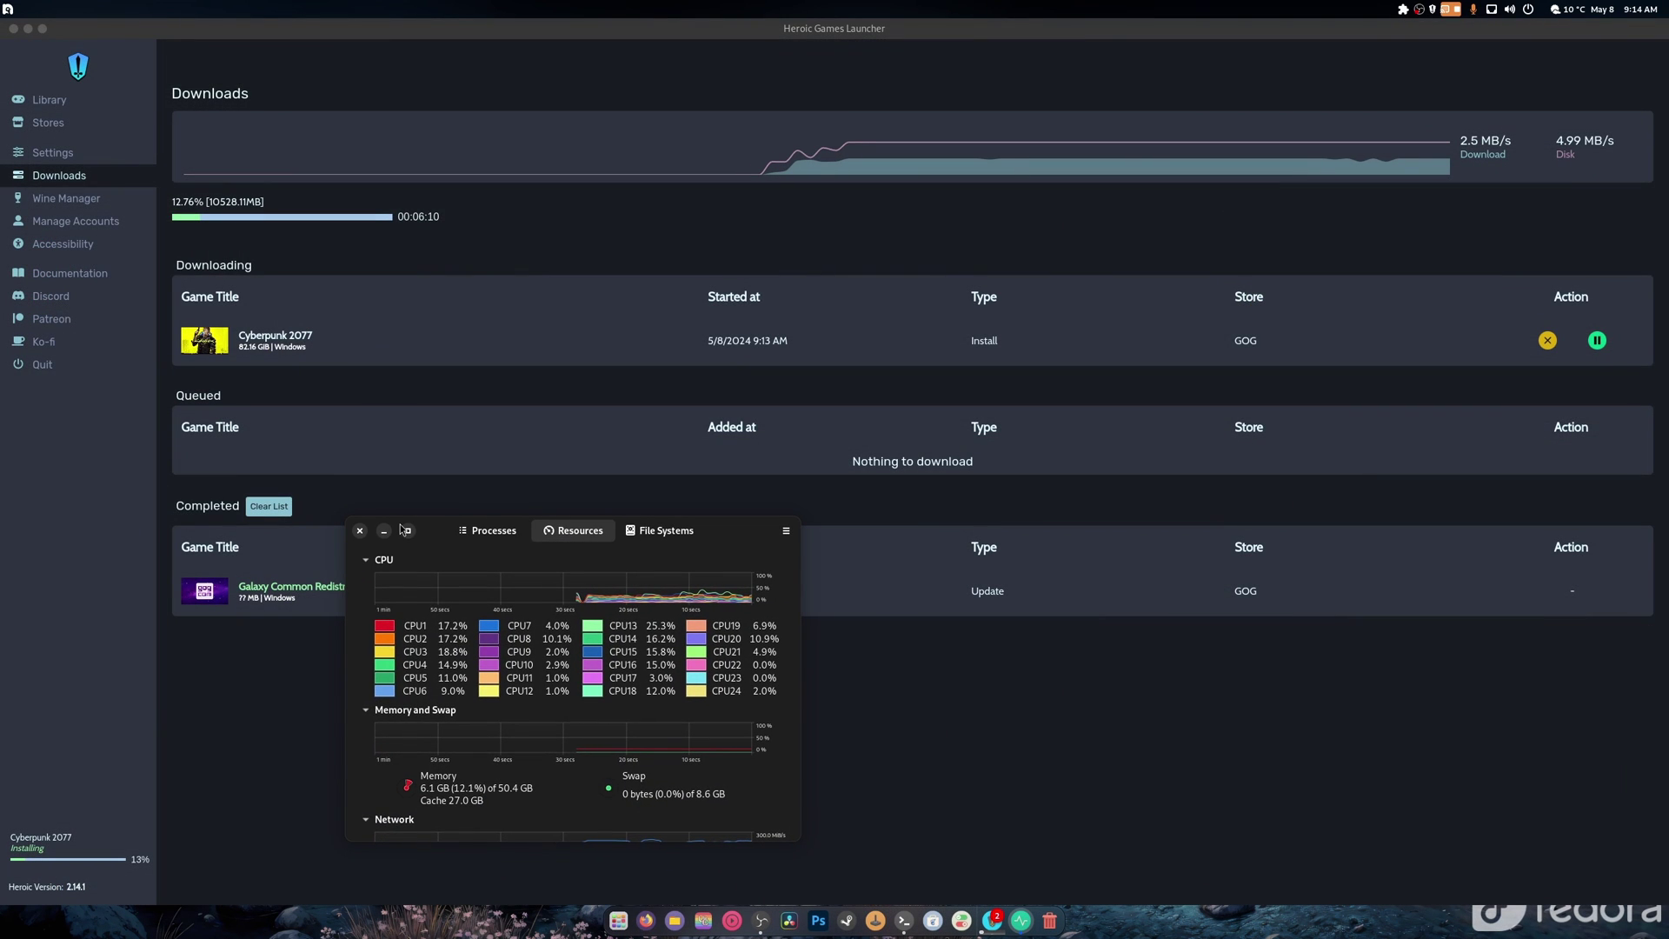
click(406, 530)
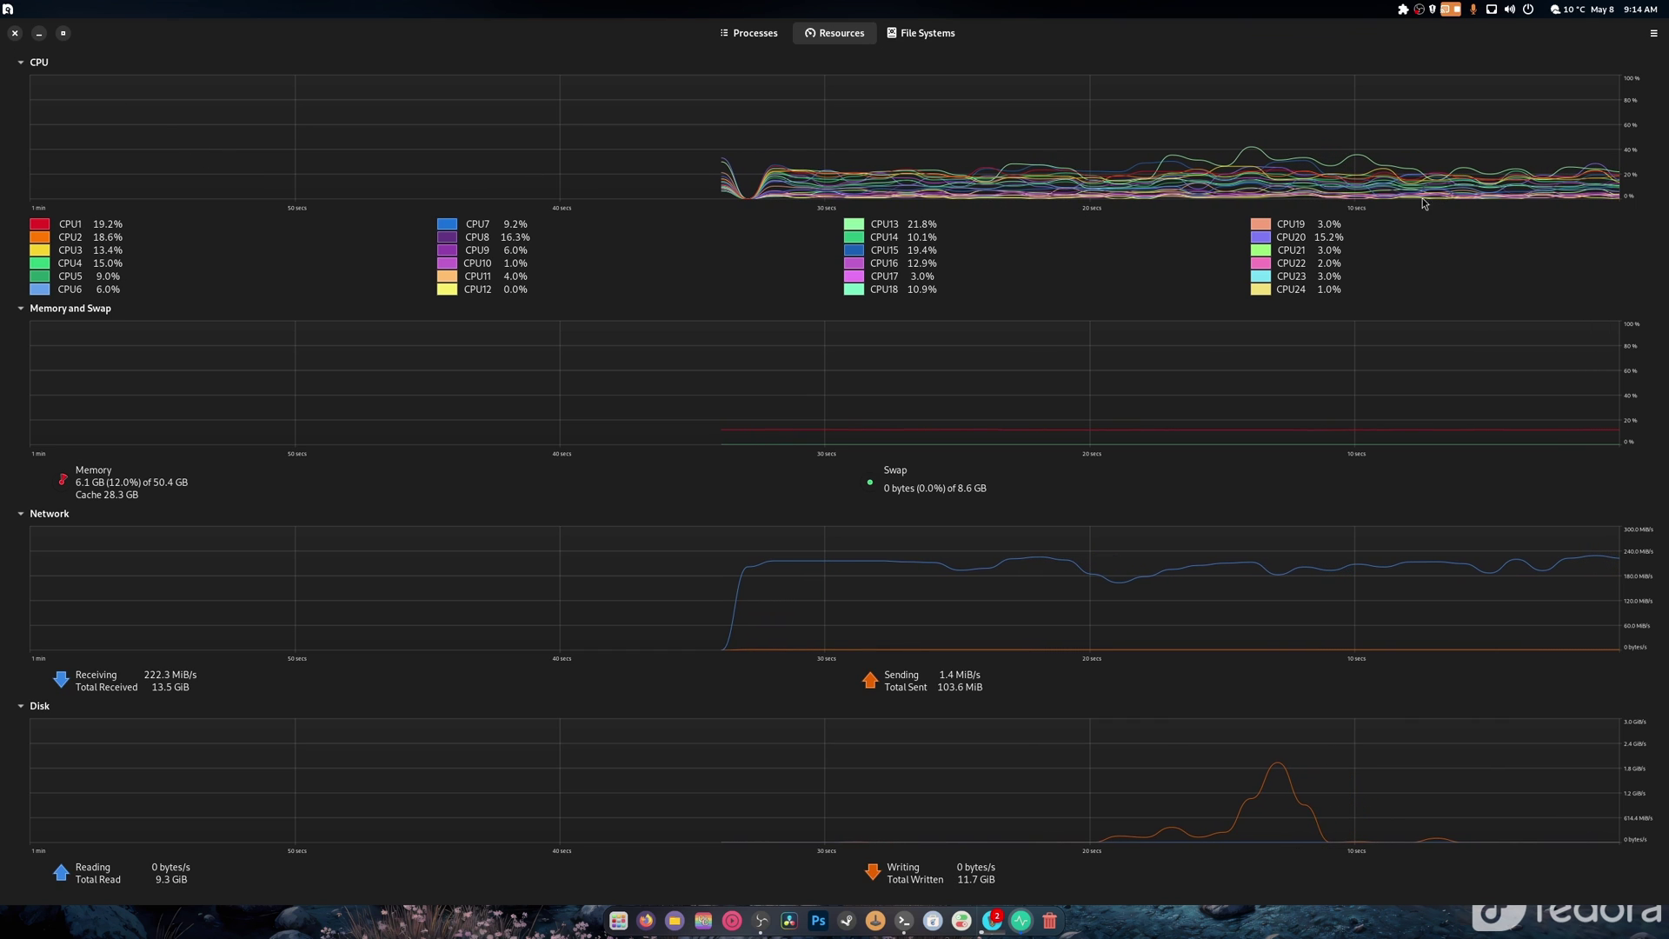
click(14, 34)
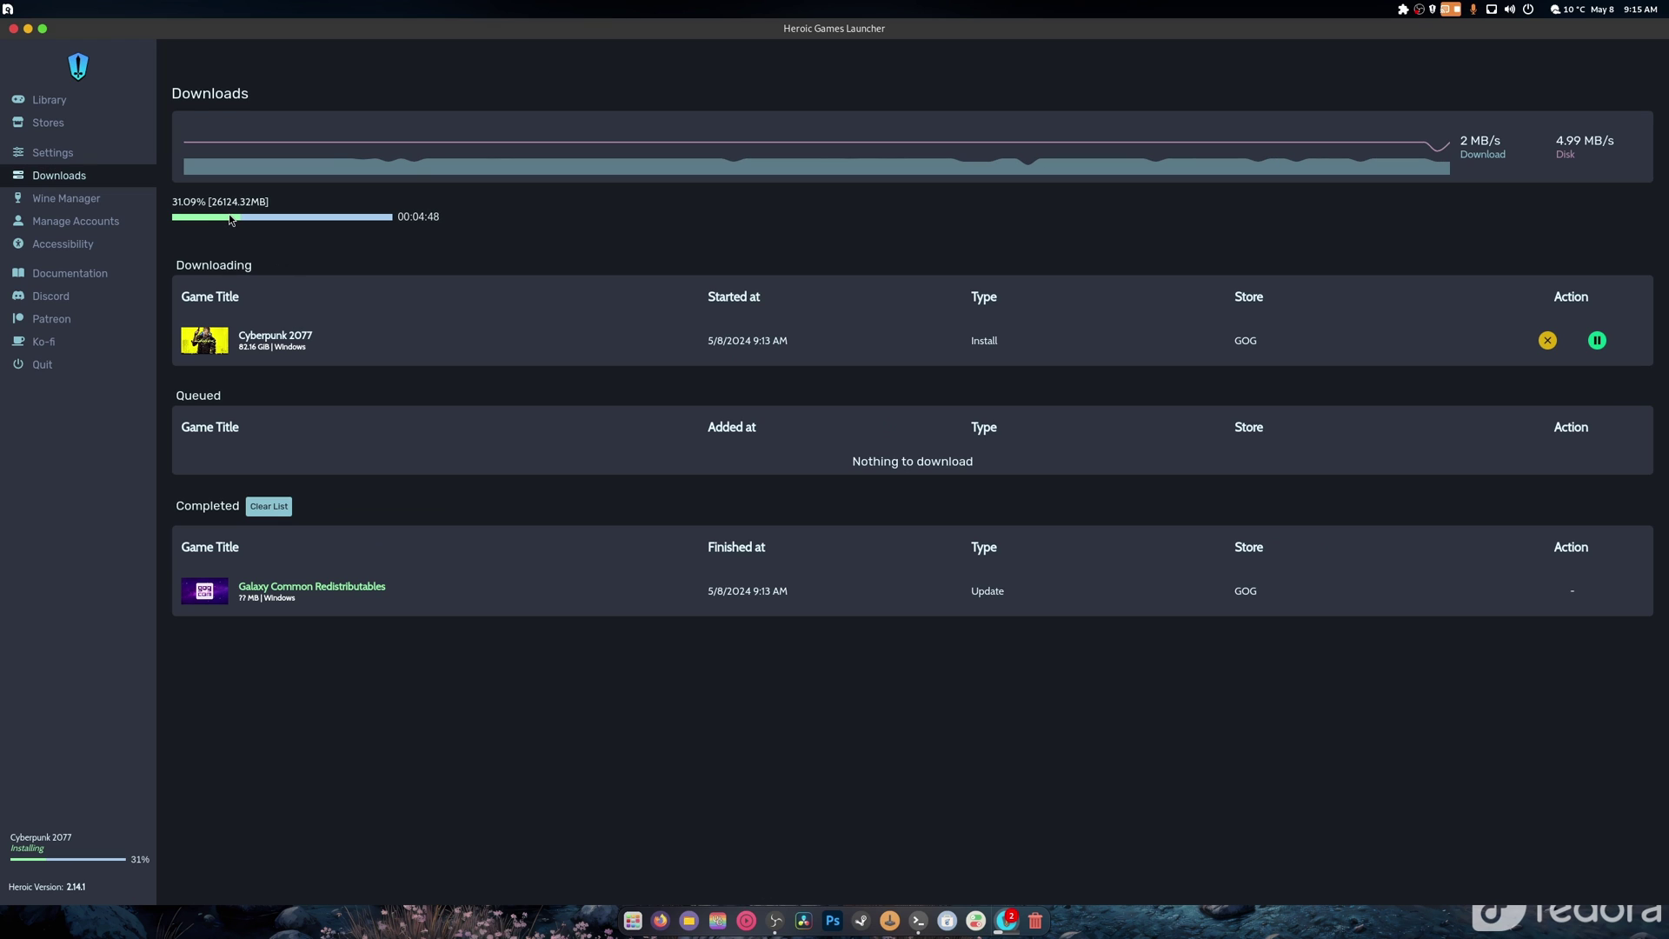
- Wait until Cyberpunk 2077 appears under Completed, then refocus the Heroic window
click(774, 920)
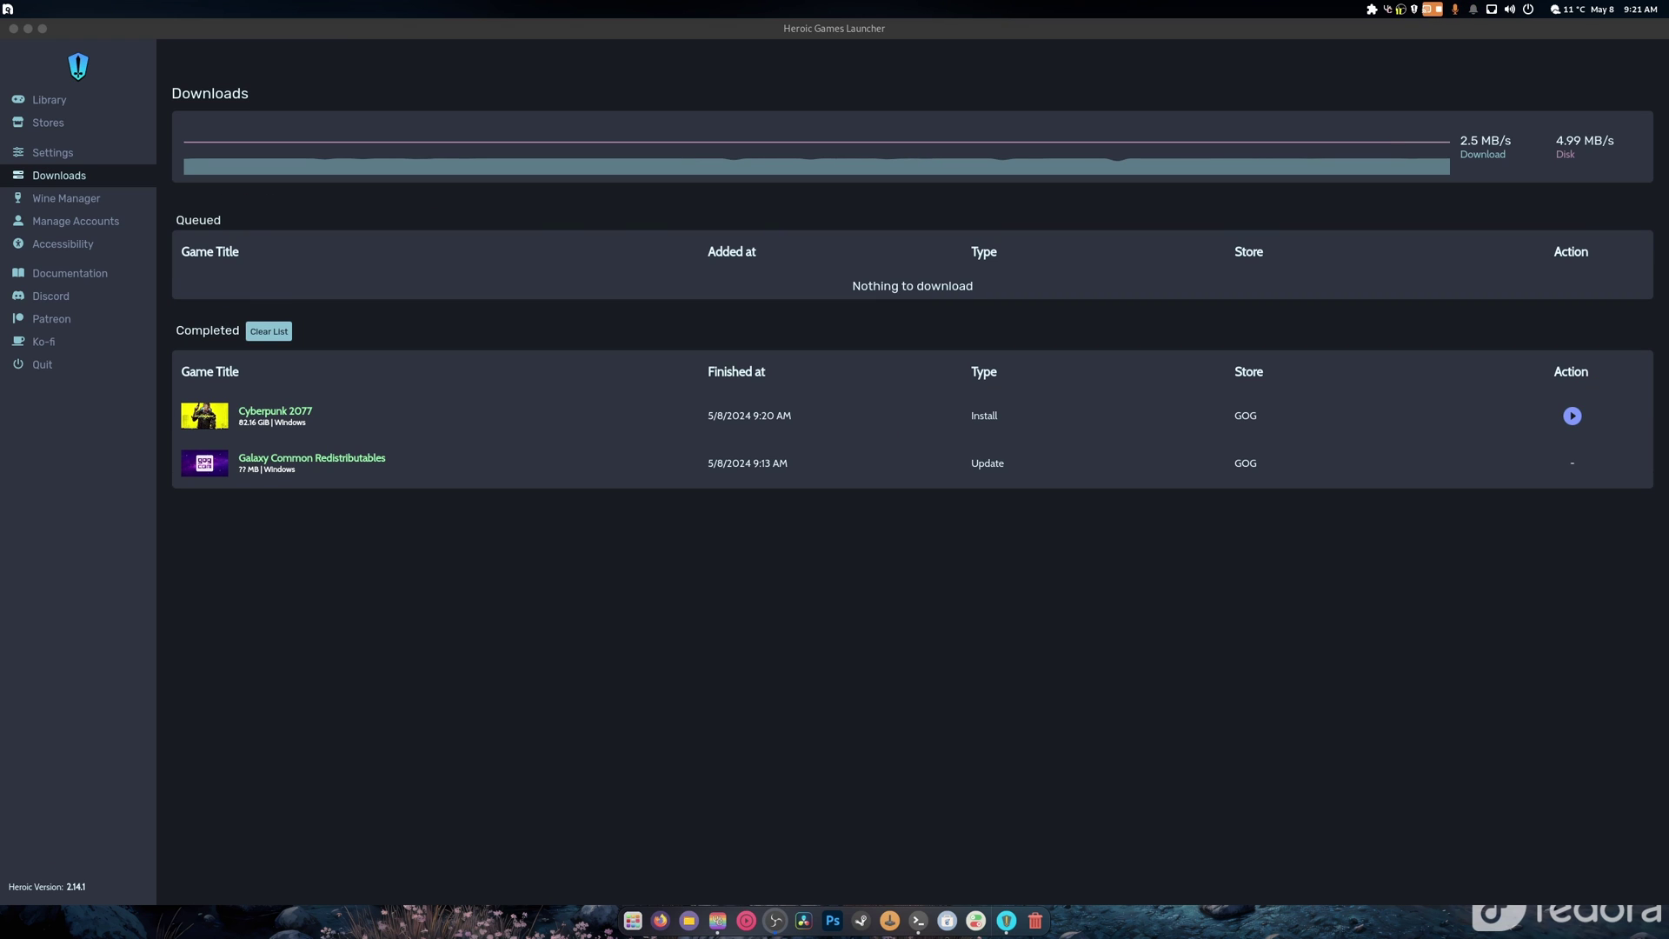
- Bring Heroic forward on the Cyberpunk 2077 page, briefly check its settings, and close the options menu
click(1289, 571)
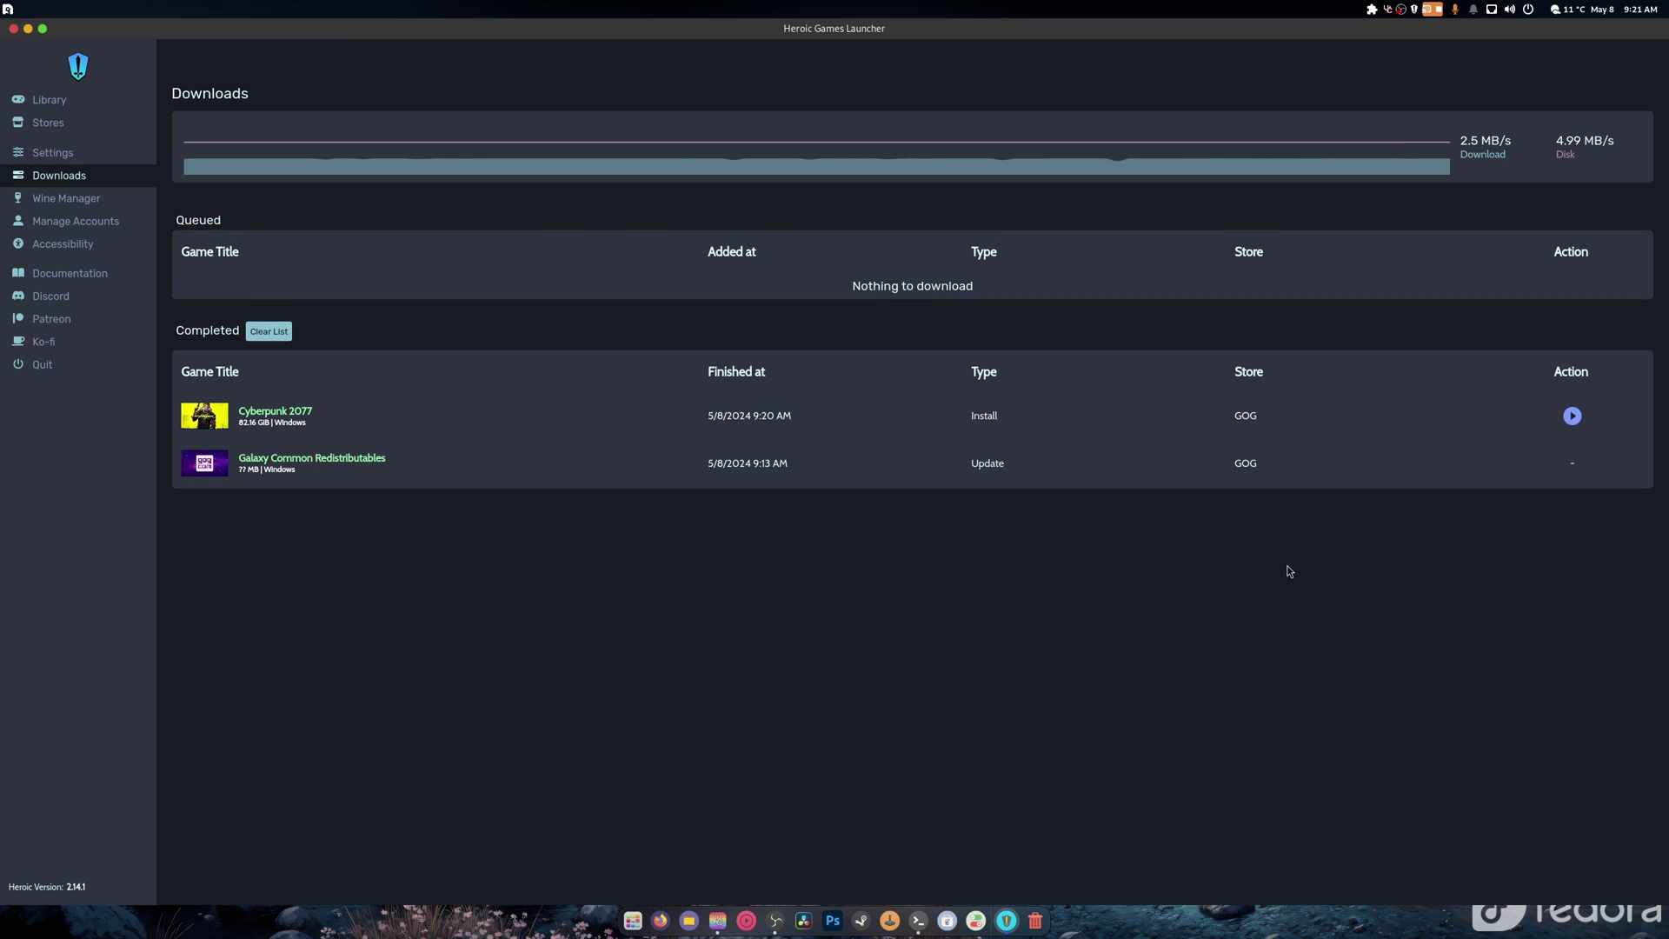
click(196, 429)
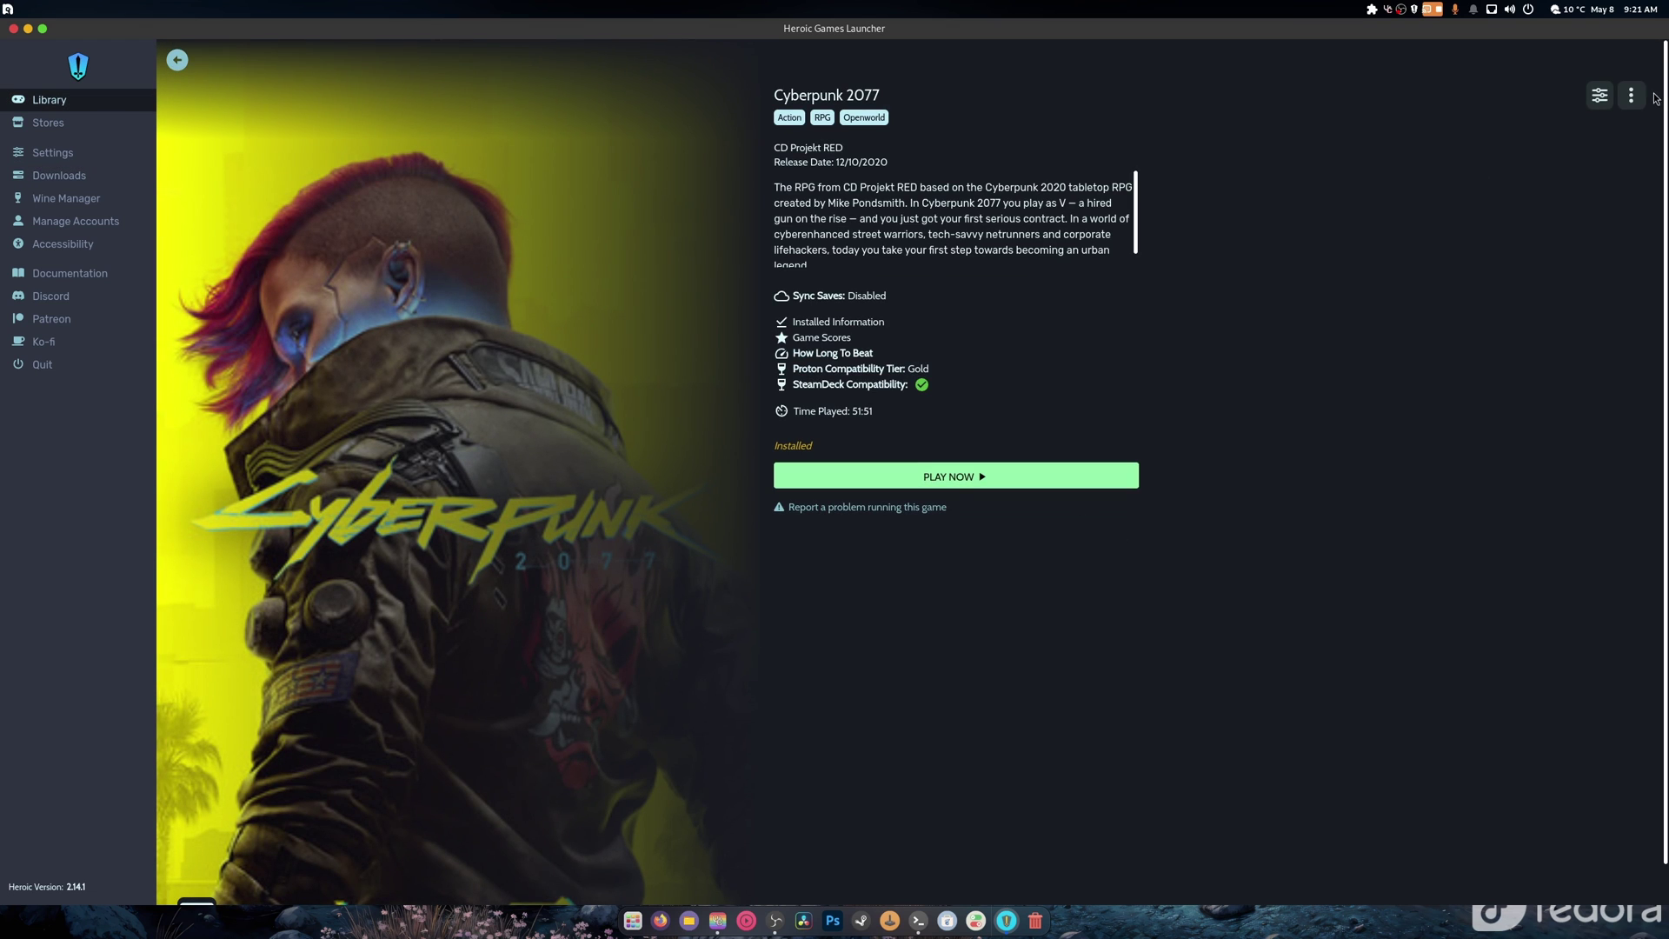
click(1599, 95)
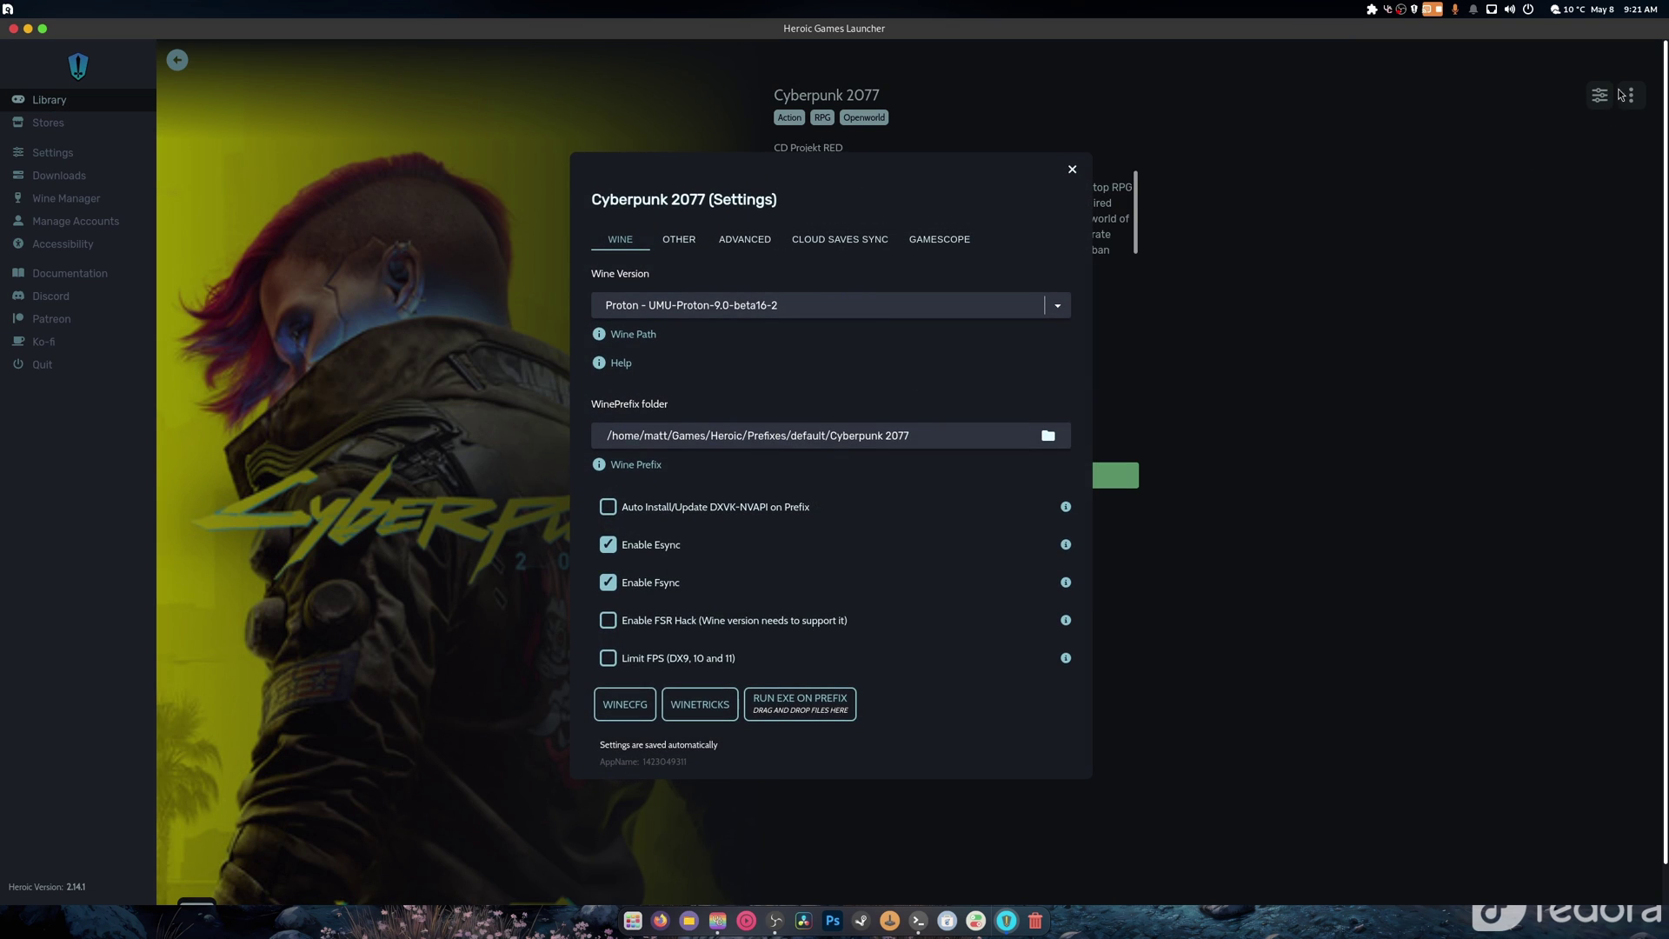
click(1072, 170)
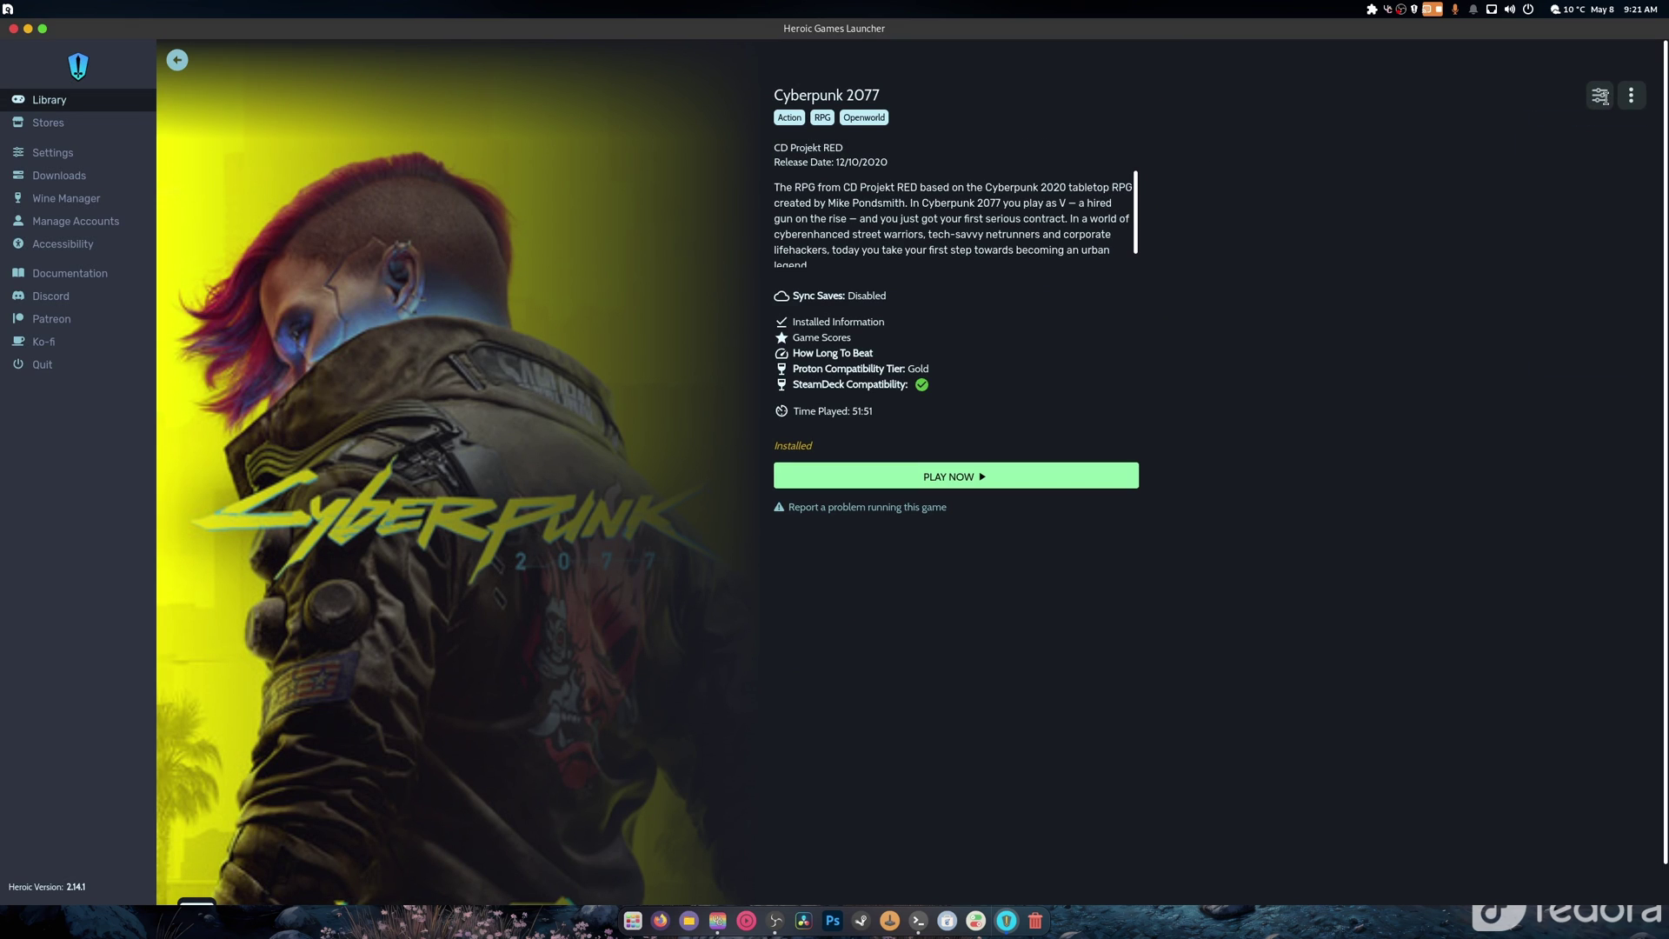
mouse_move(1630, 103)
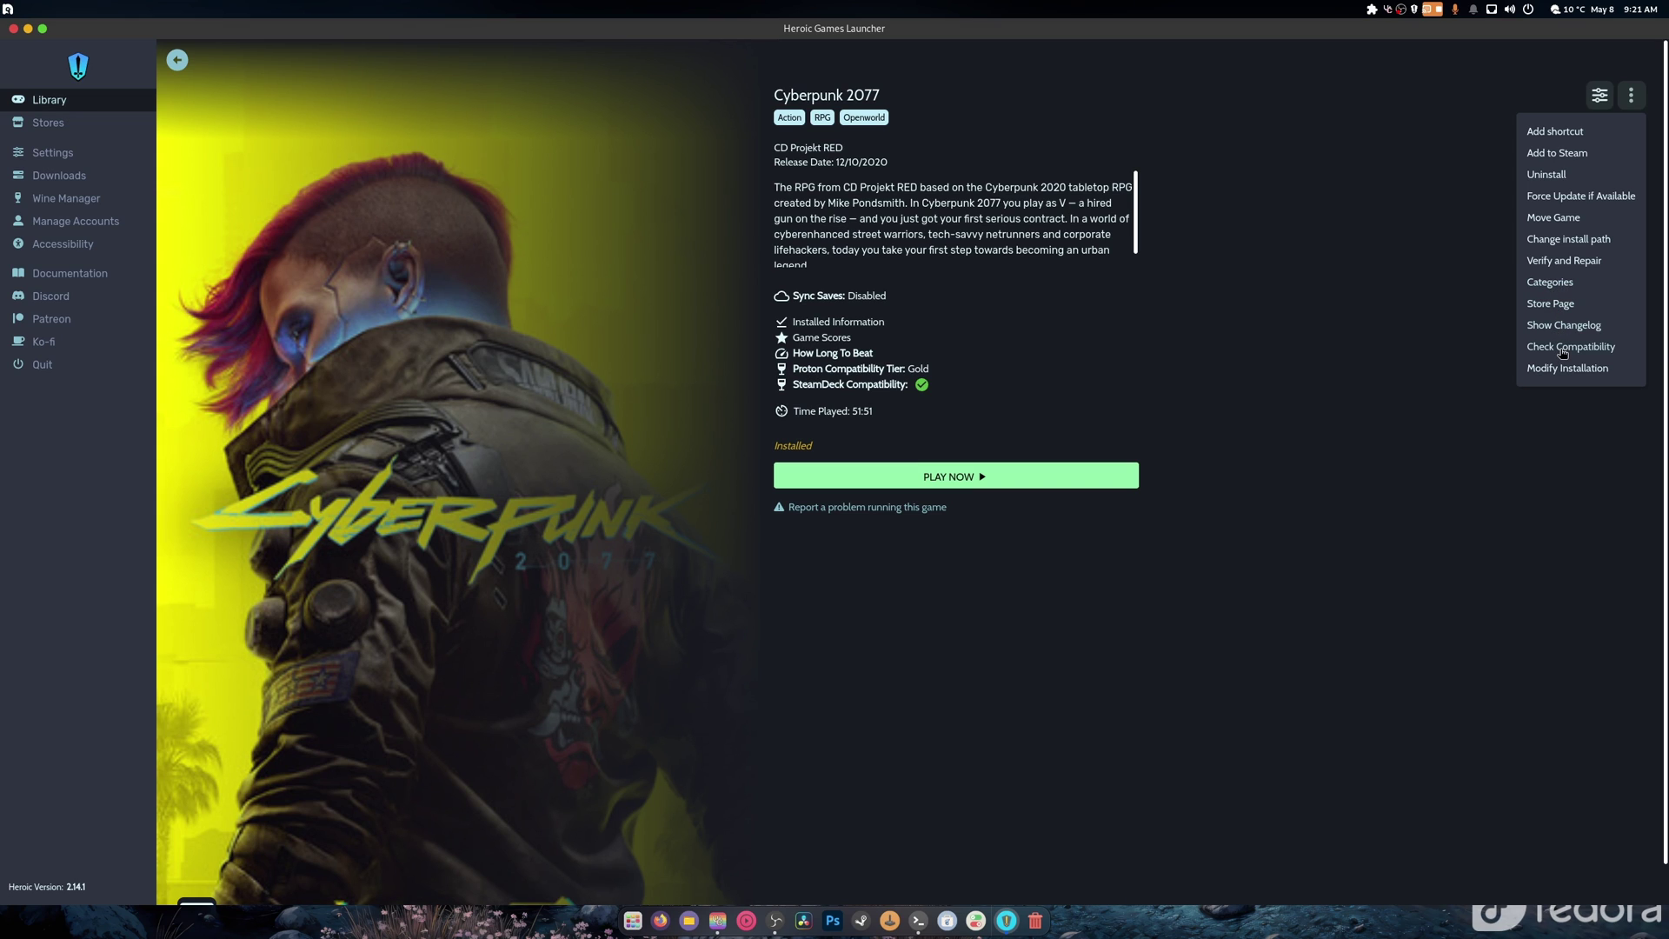
click(1371, 202)
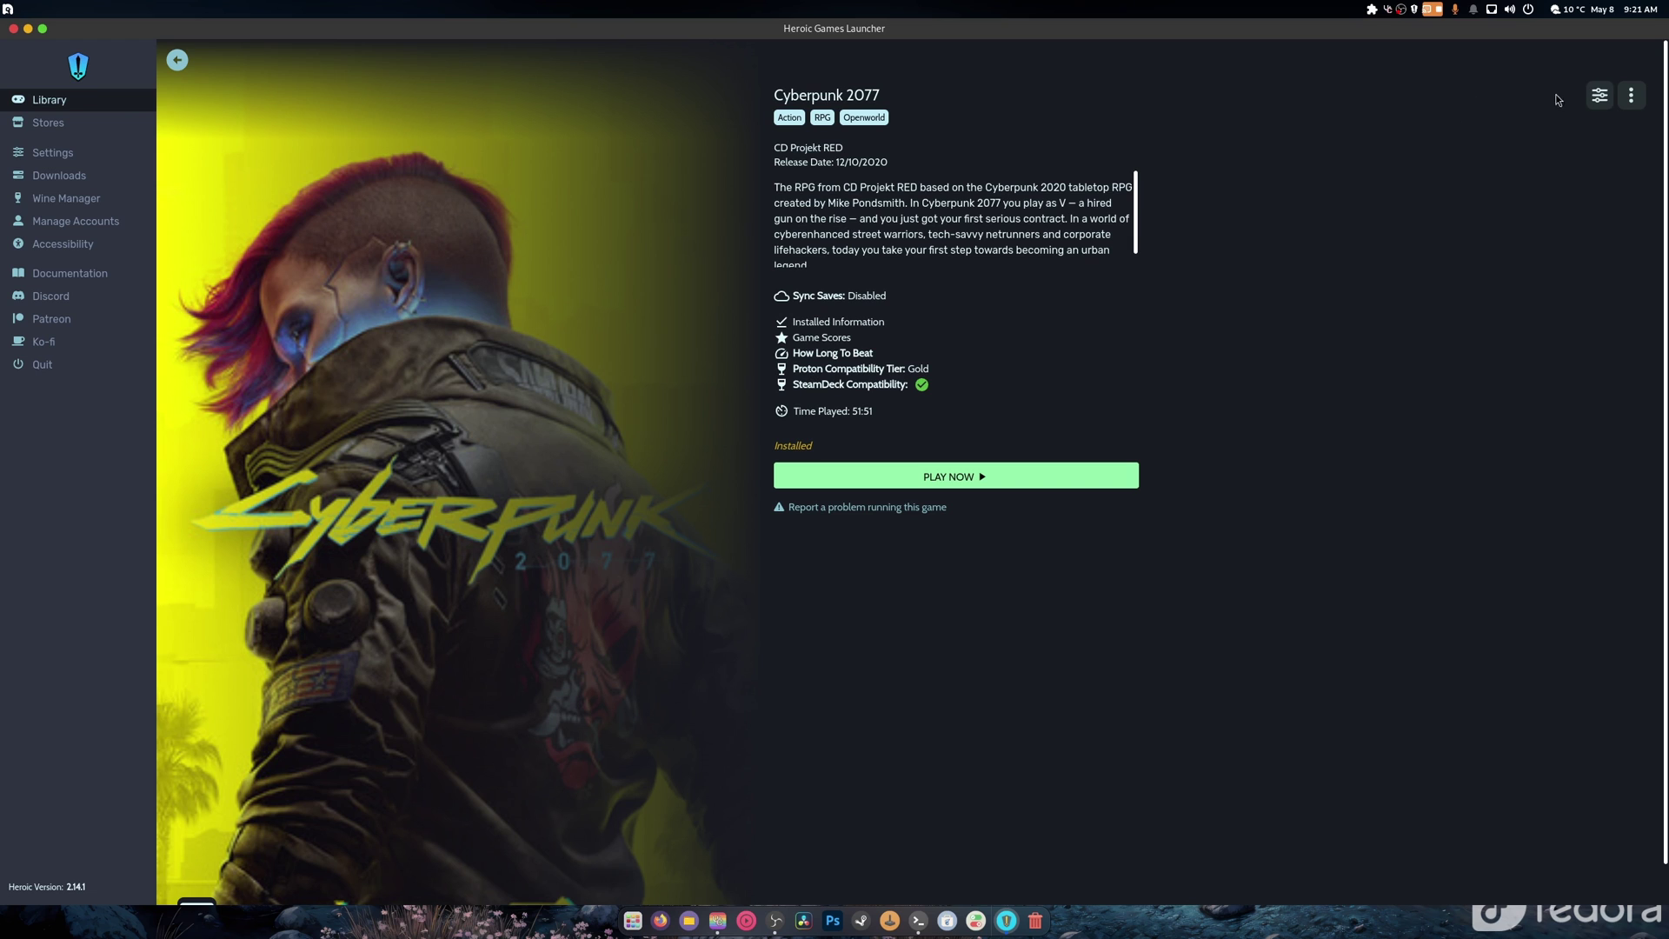
- Turn on Auto Install/Update DXVK-NVAPI on Prefix in Cyberpunk 2077's WINE settings
click(1599, 95)
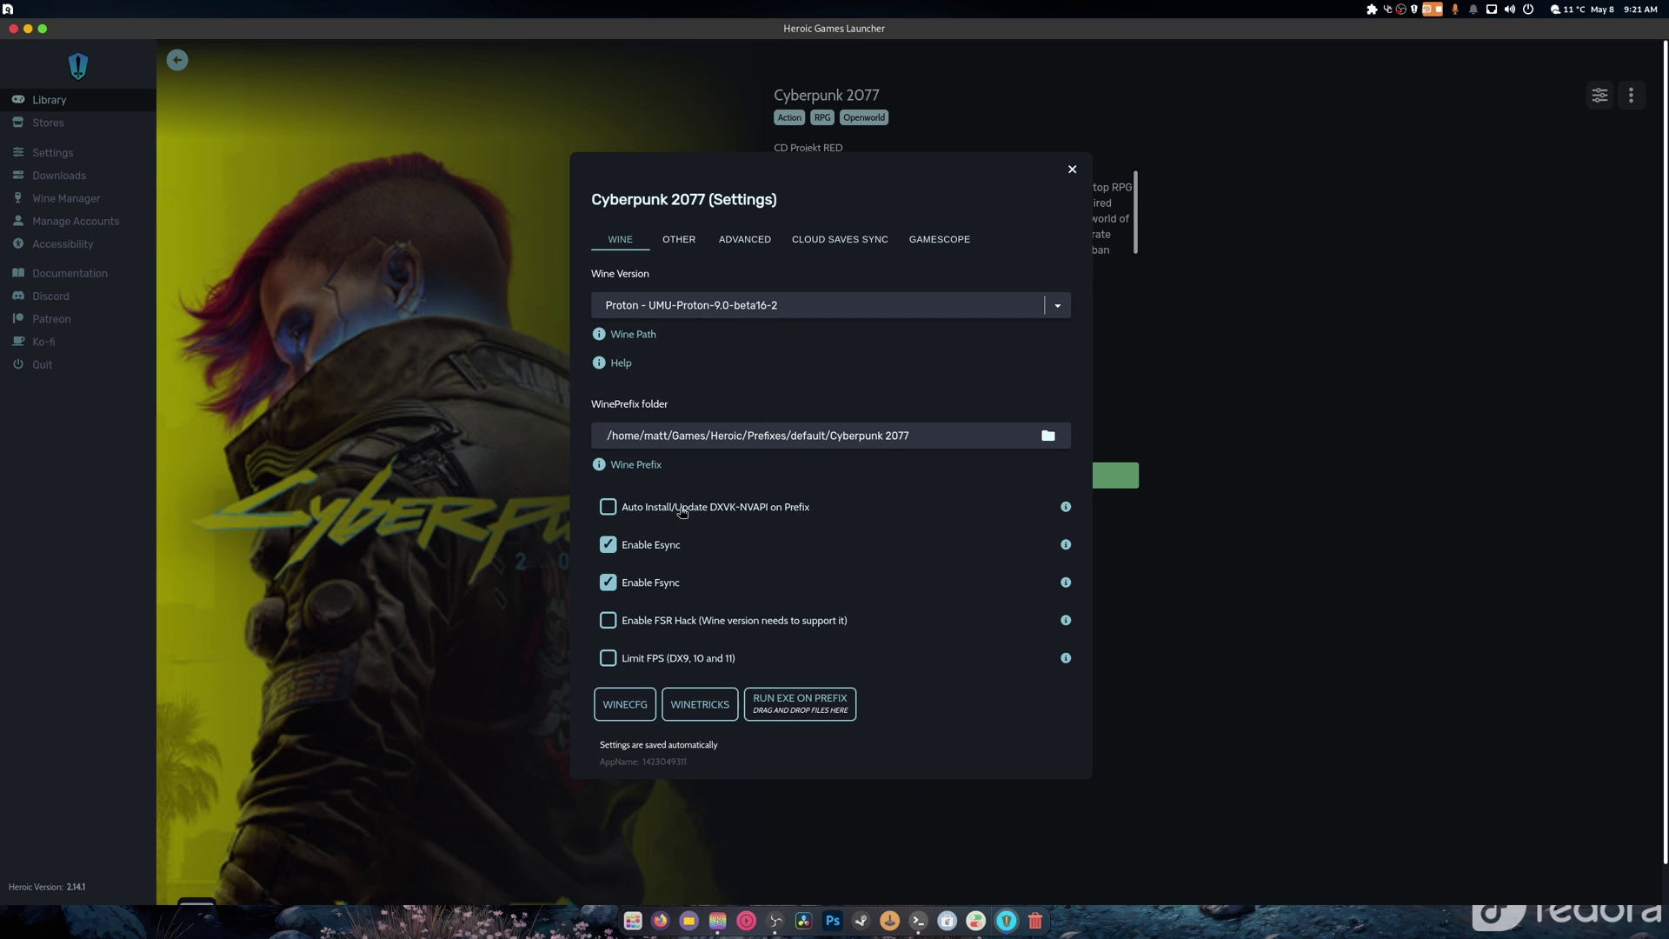
click(682, 511)
scroll(878, 723, down, 1)
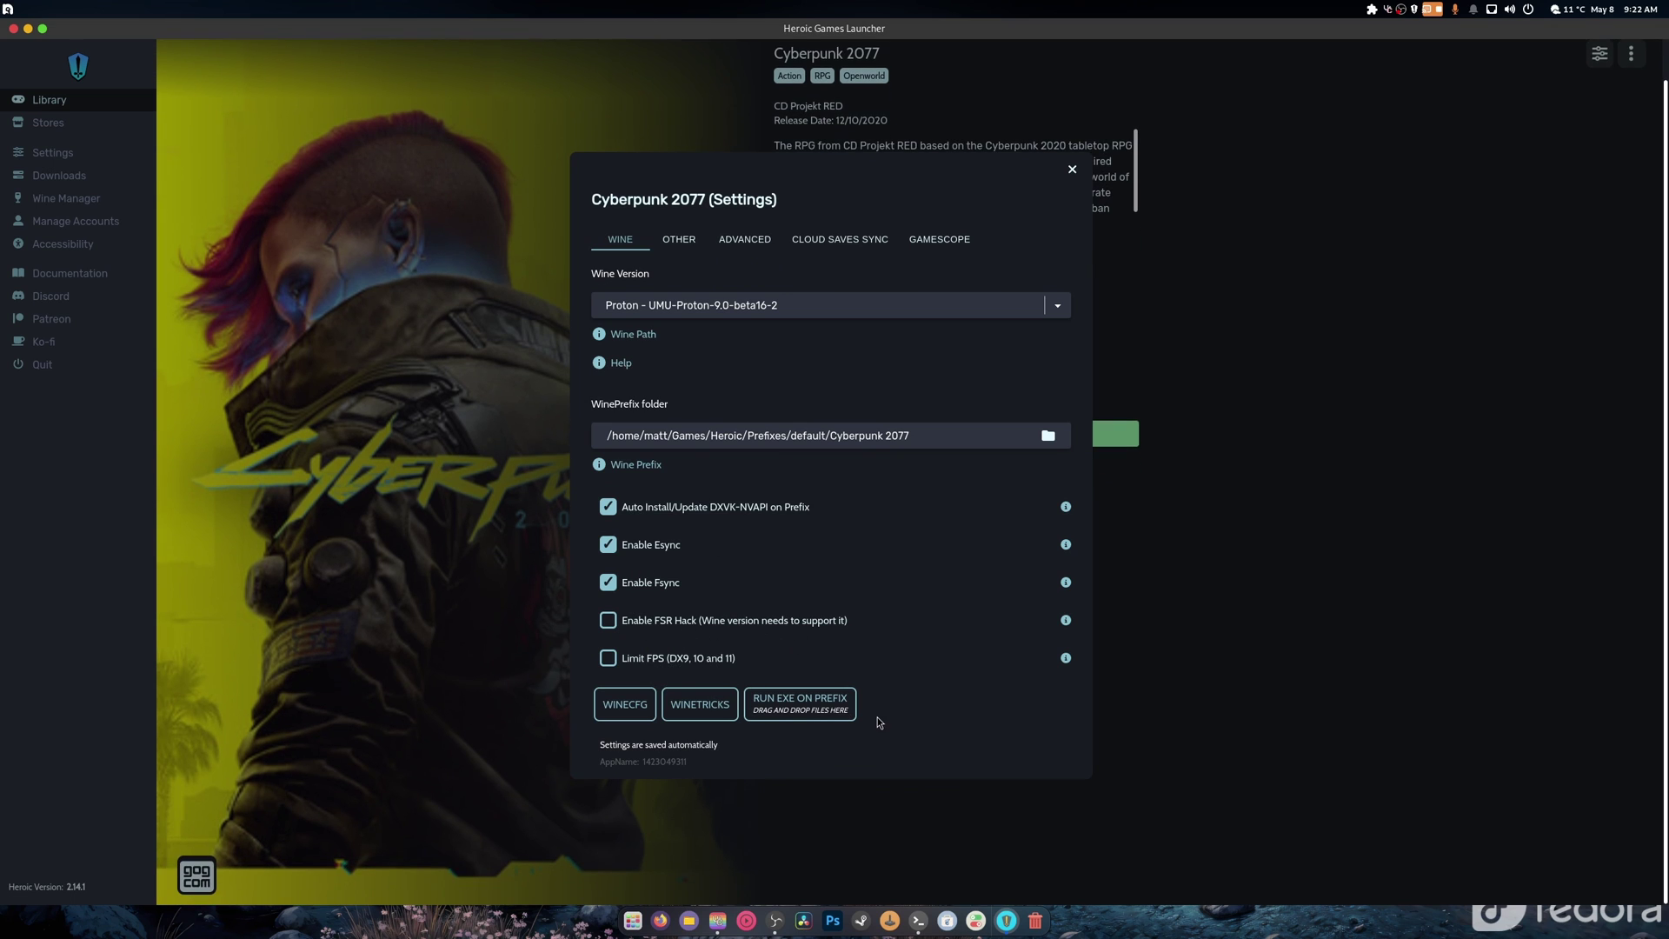
scroll(874, 715, up, 1)
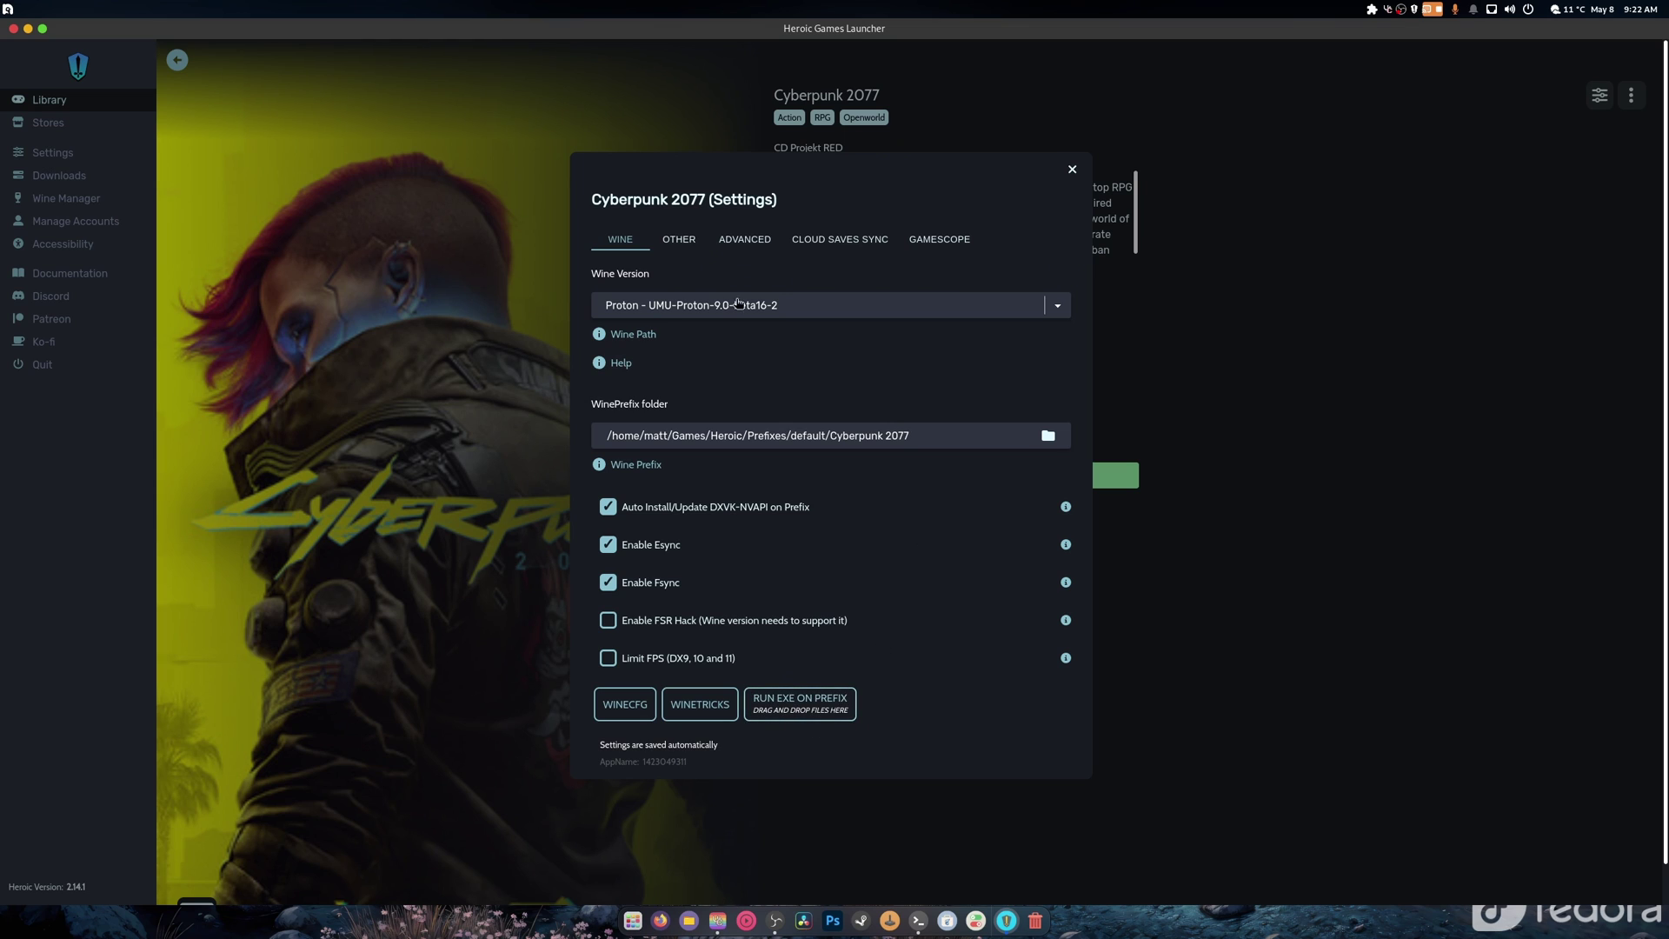
click(679, 239)
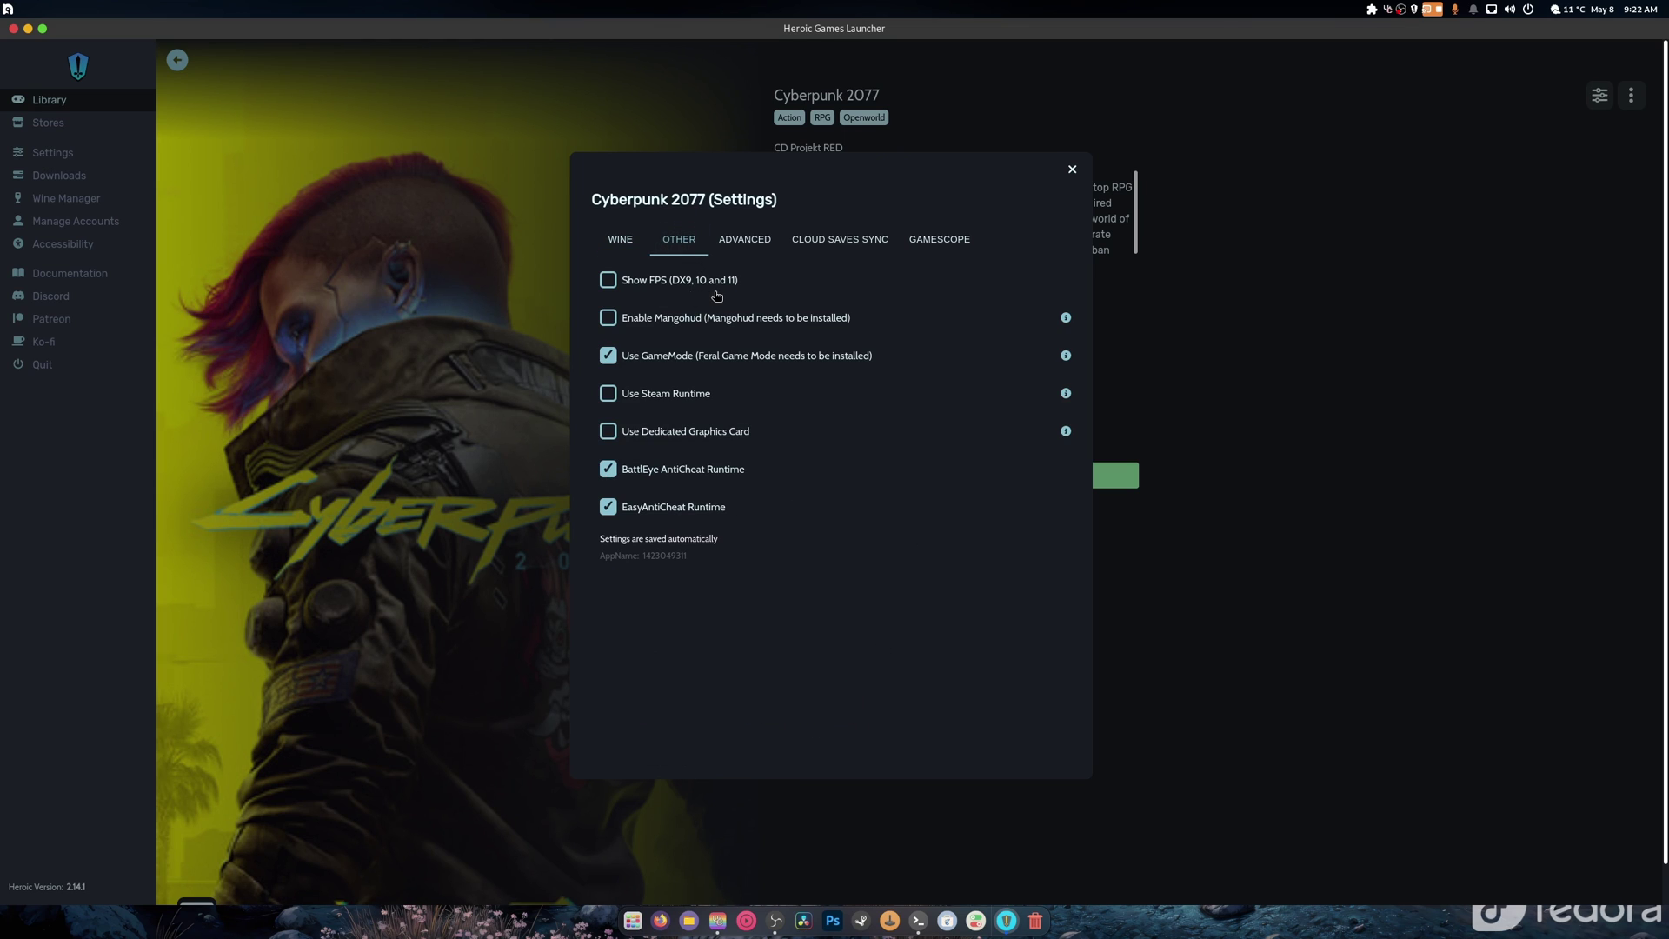
- Tick Enable Mangohud in Cyberpunk 2077's Other settings
click(676, 328)
click(755, 240)
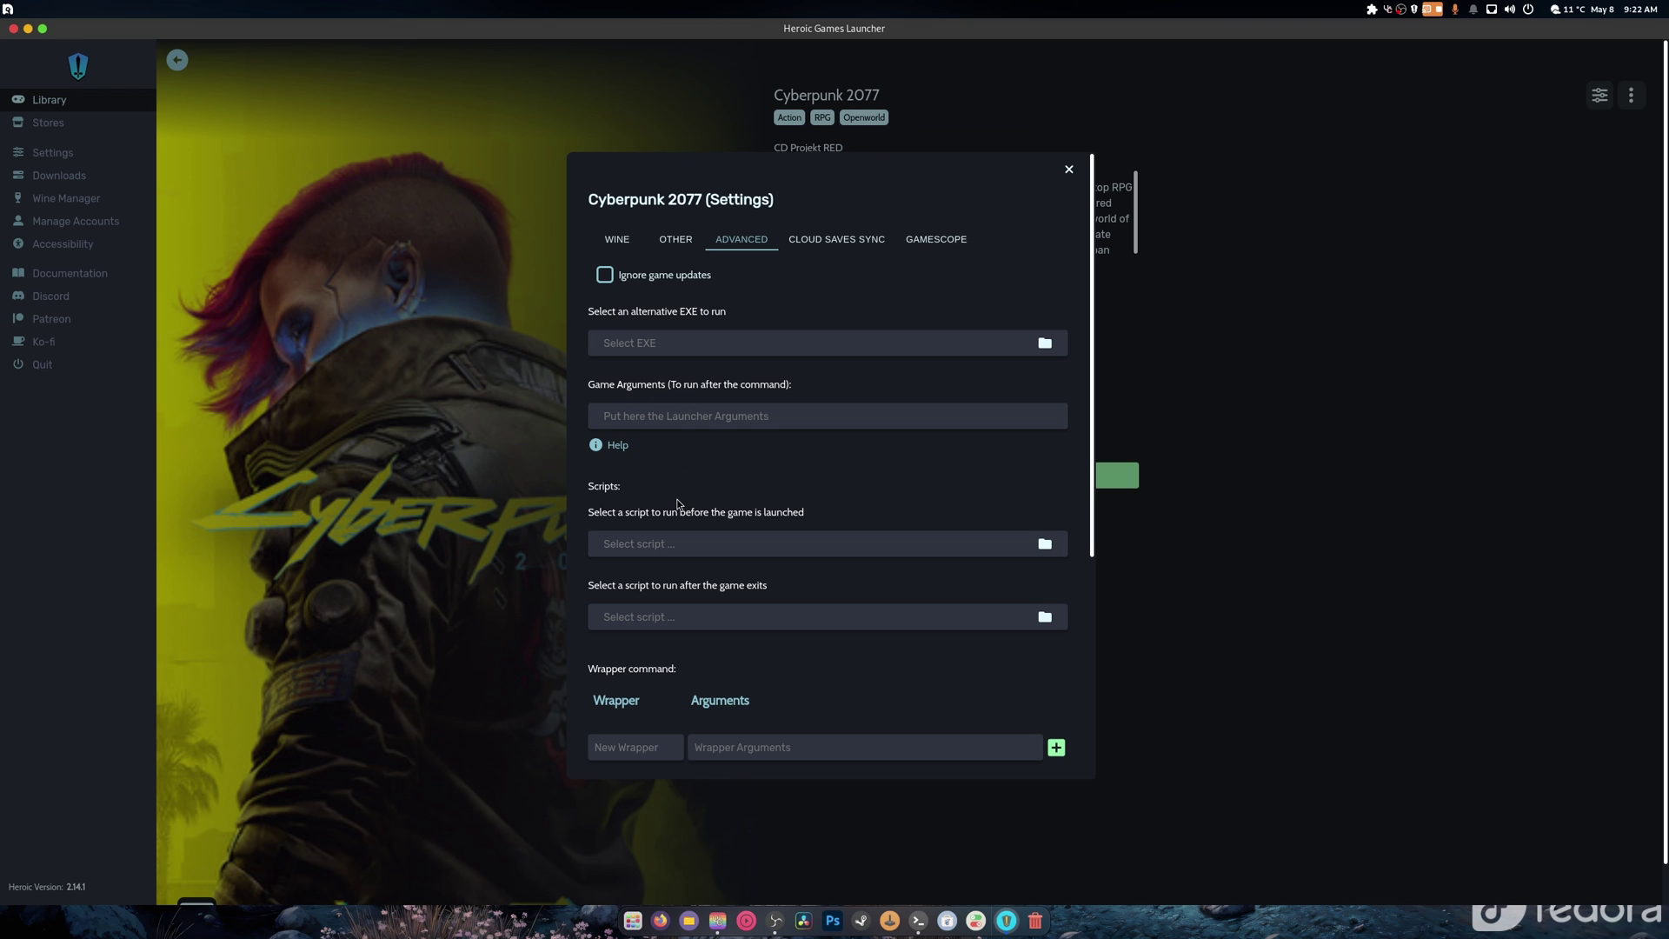
- Scroll the Advanced settings down to the Environment Variables section
scroll(681, 504, down, 2)
scroll(682, 505, up, 2)
scroll(681, 502, down, 5)
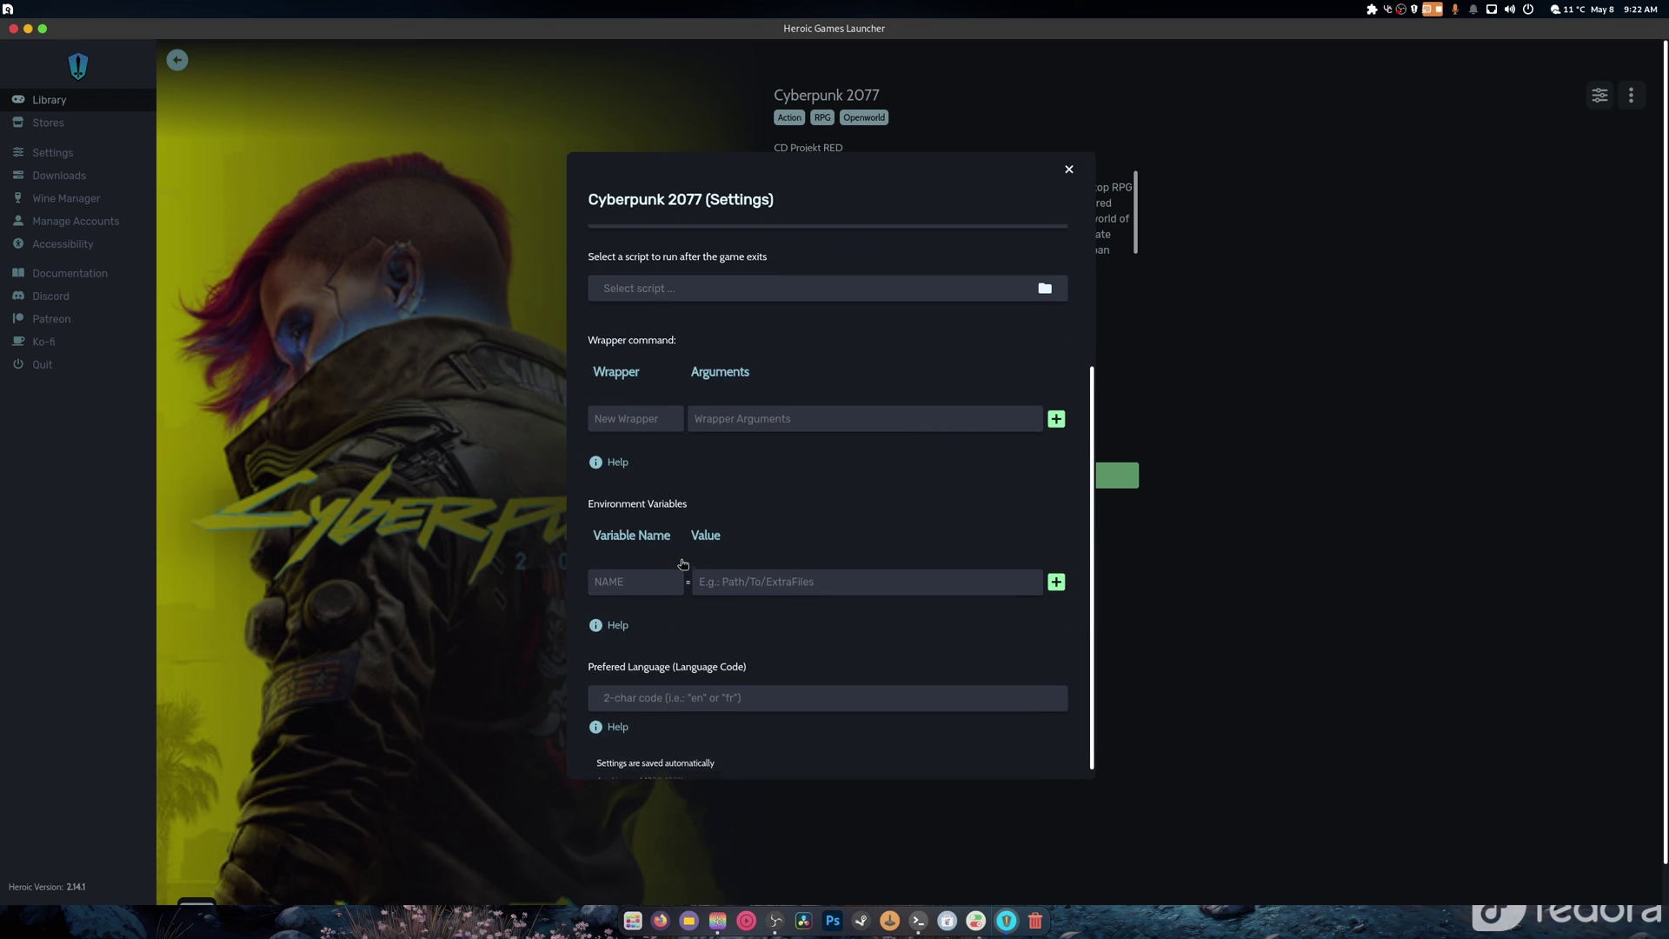
scroll(785, 532, up, 1)
scroll(784, 532, down, 2)
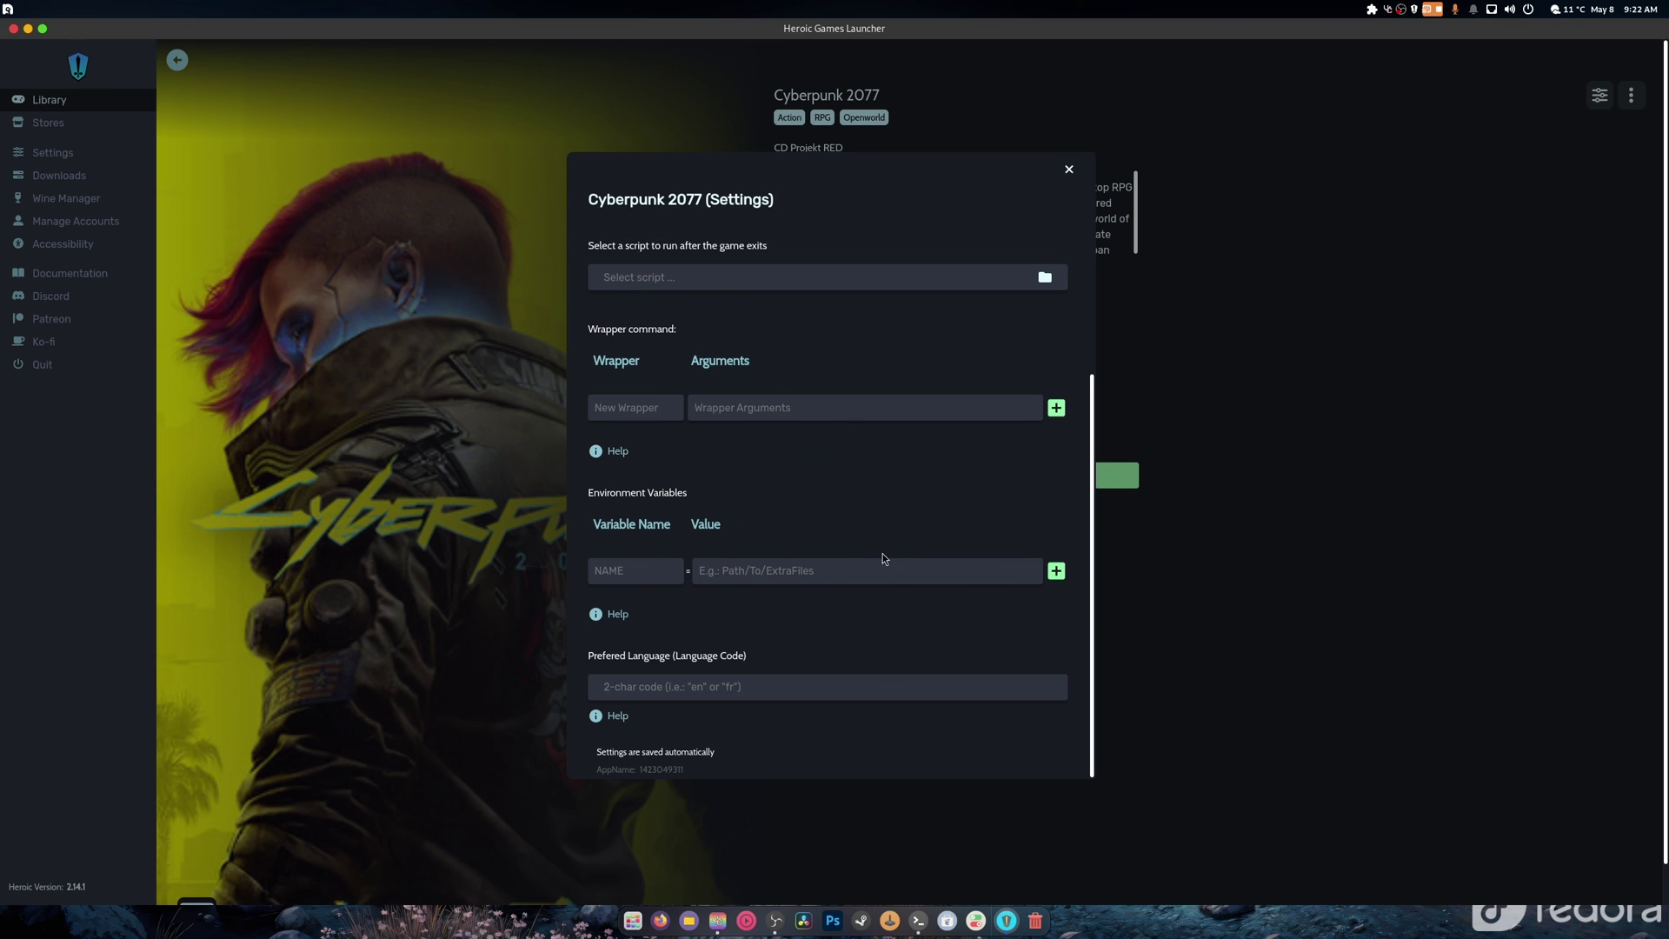
scroll(807, 599, down, 1)
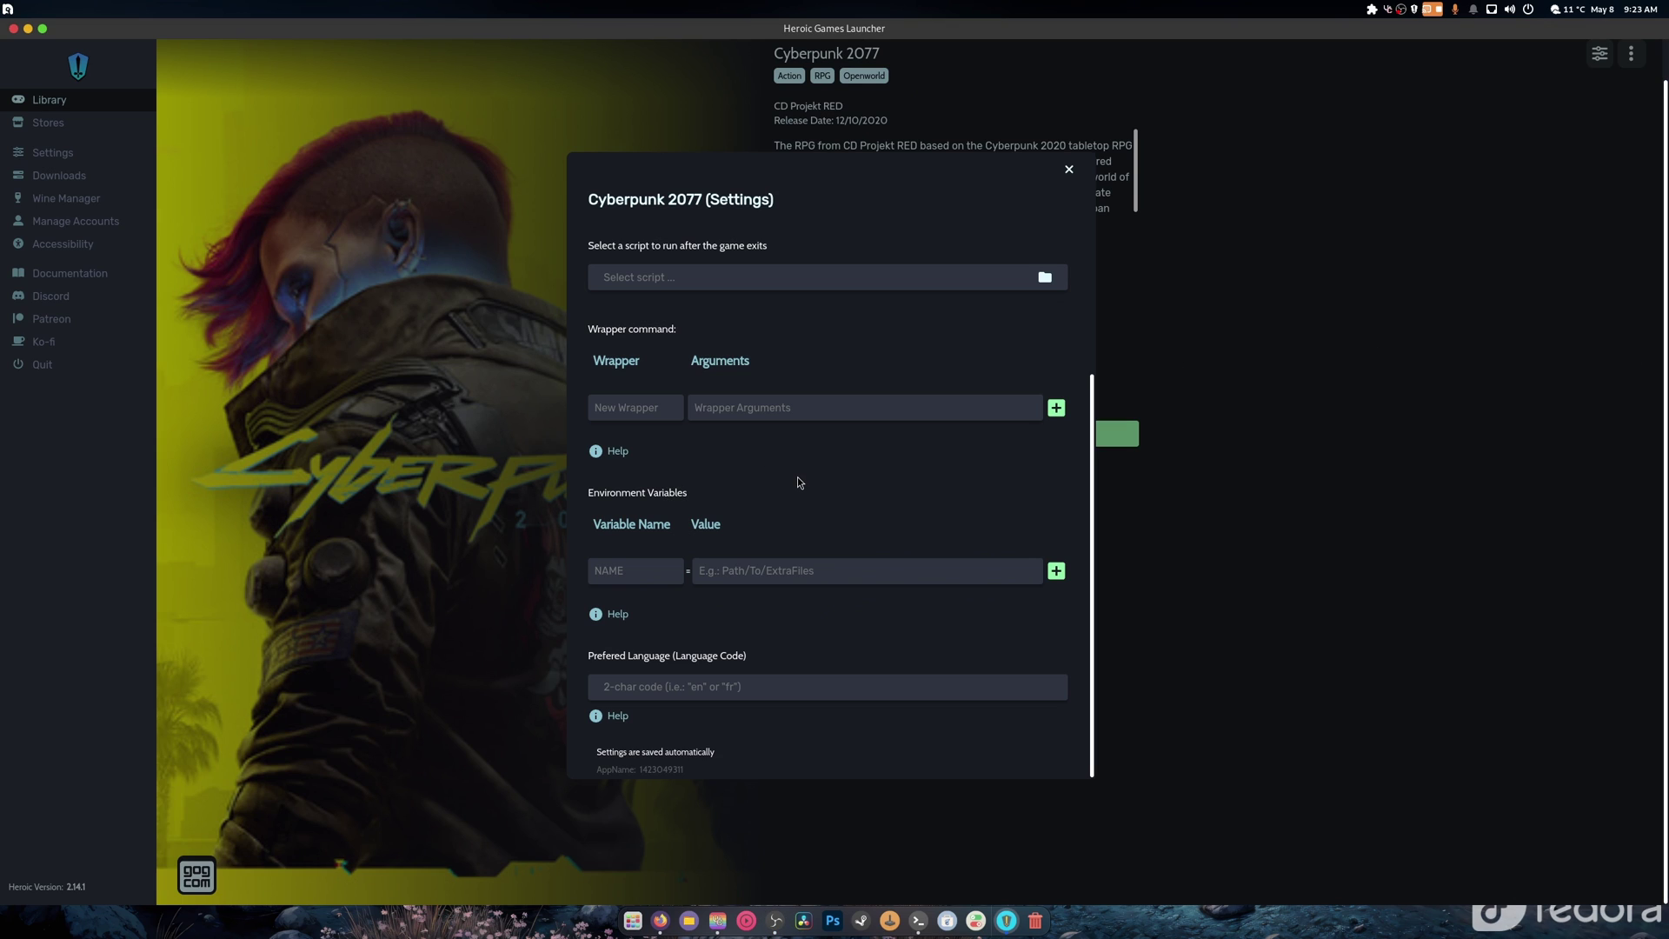
- Add the environment variable PROTON_HIDE_NVIDIA_GPU with value 0
click(634, 572)
text(HIDE_NVIDIA_GPU=0)
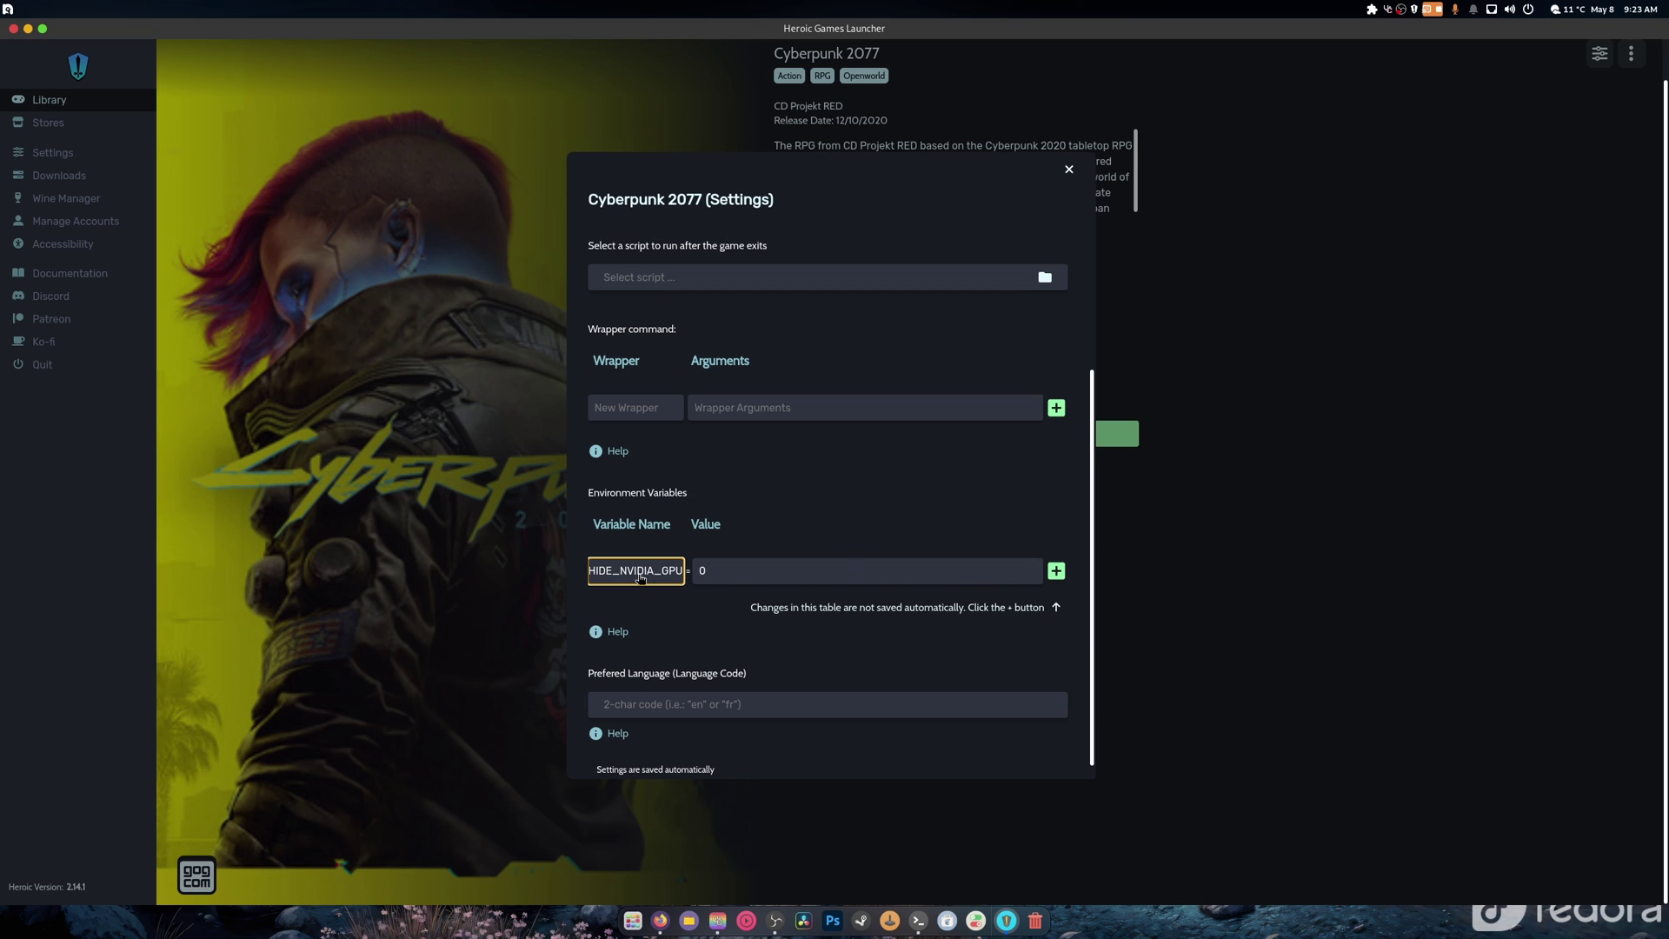
click(1056, 571)
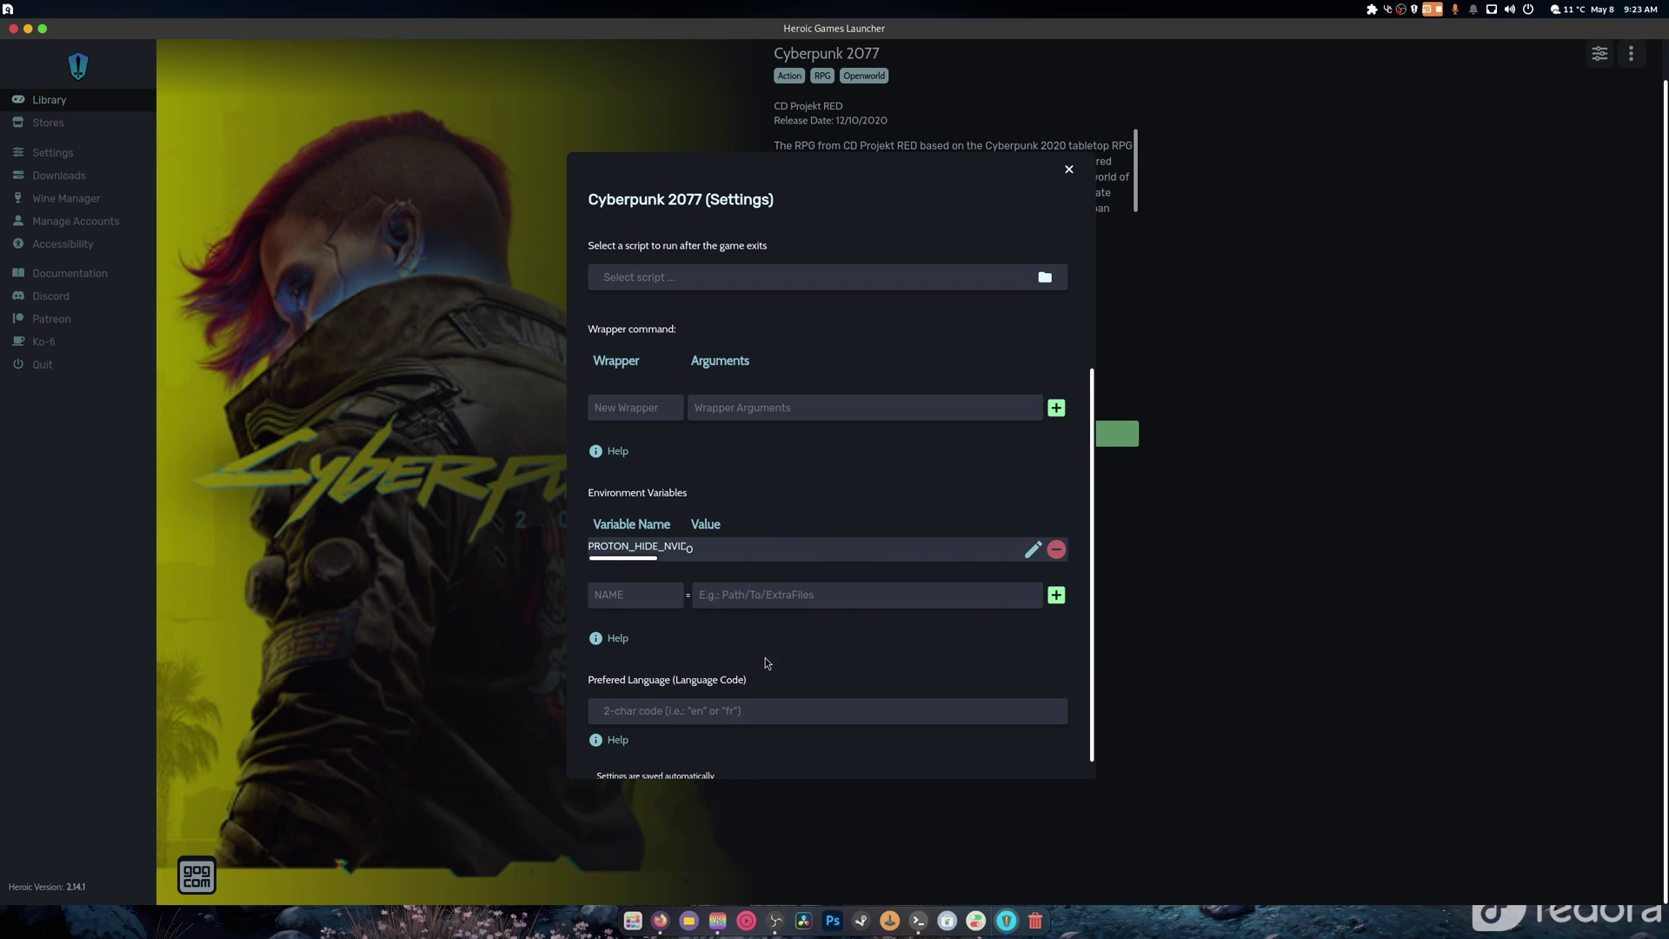
drag(629, 558, 660, 556)
- Add the environment variable PROTON_ENABLE_NVAPI with value 1
click(620, 598)
text(PROTON_ENABLE_NVAPI=1)
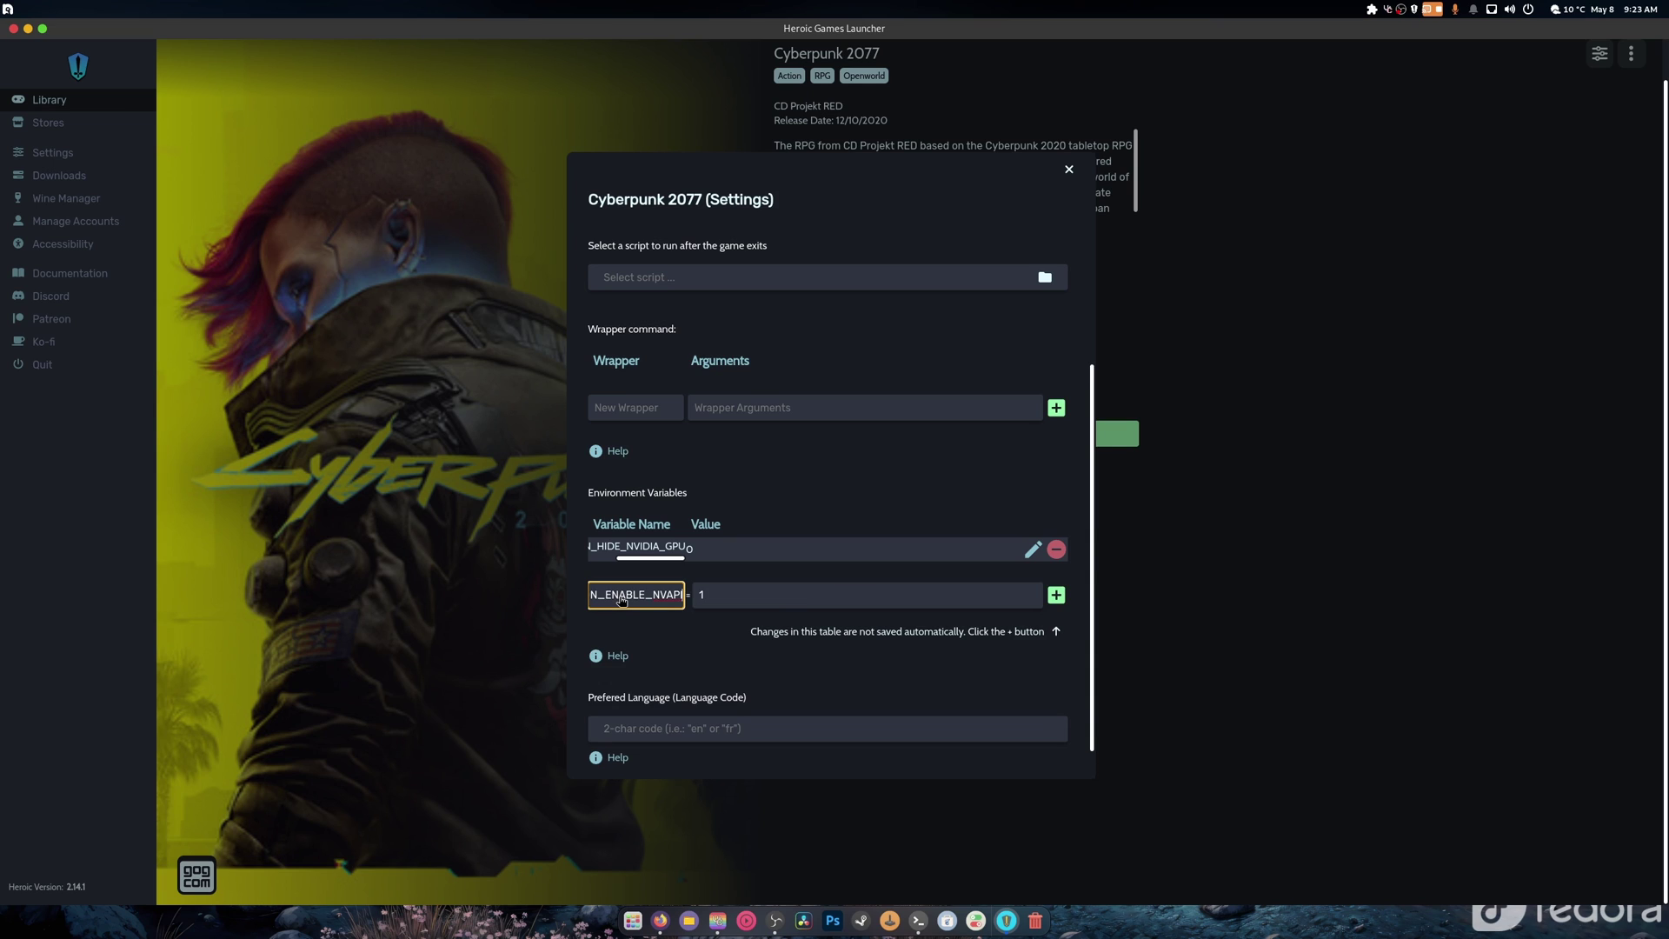
click(1055, 596)
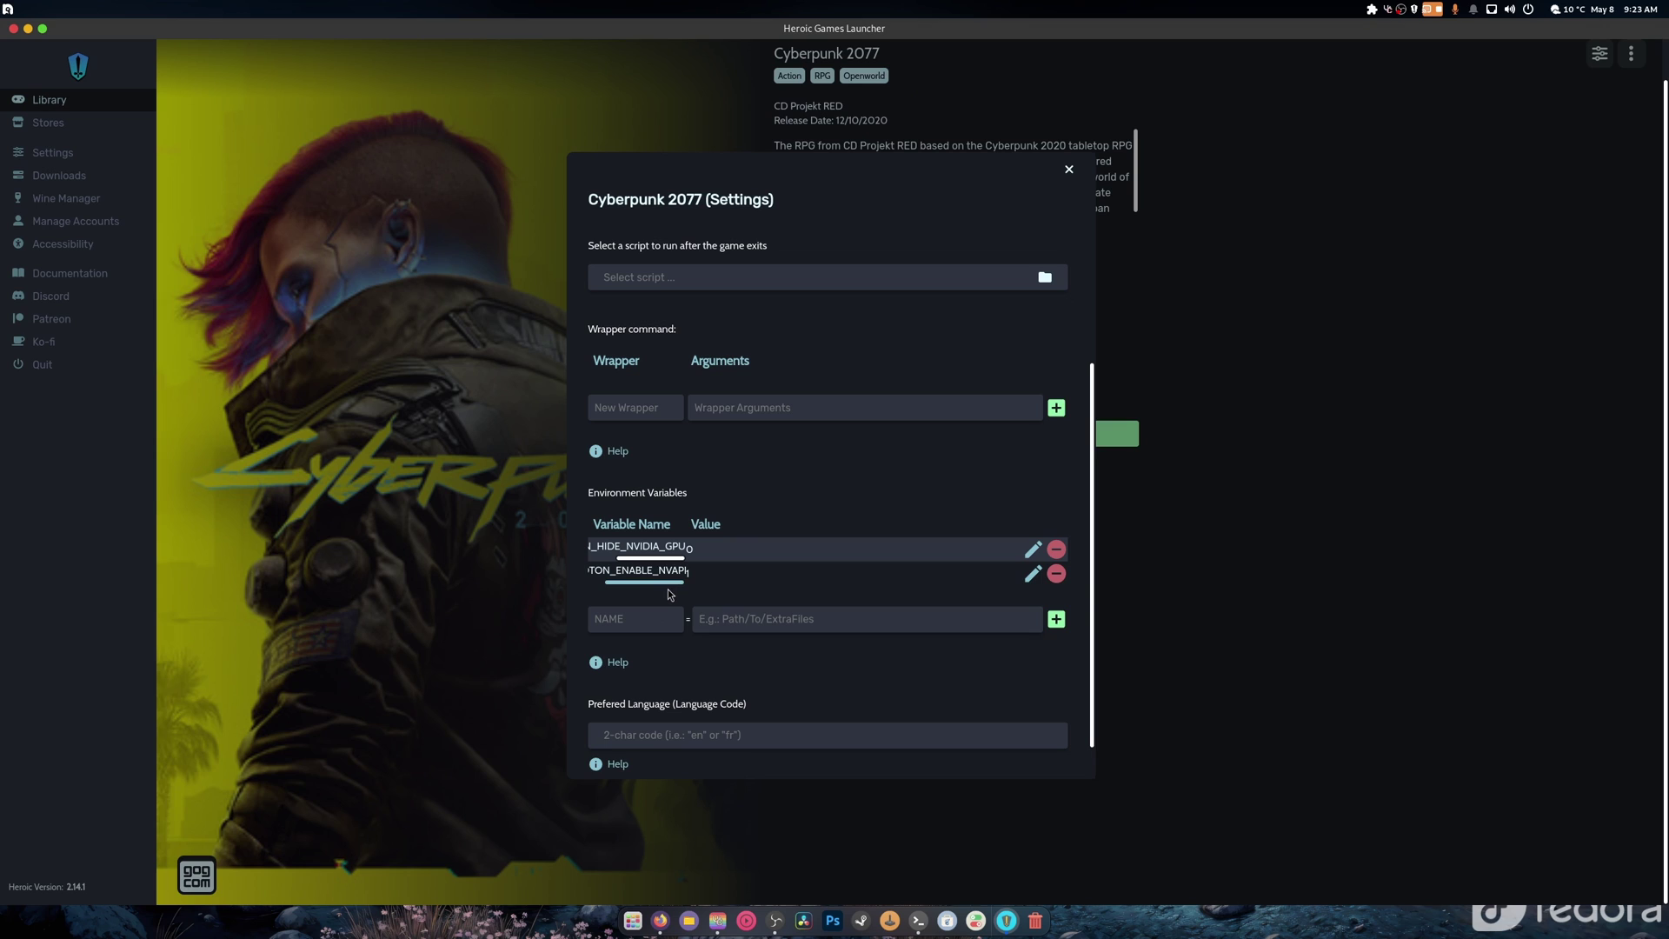
drag(670, 587, 582, 586)
scroll(676, 592, right, 1)
scroll(682, 582, down, 1)
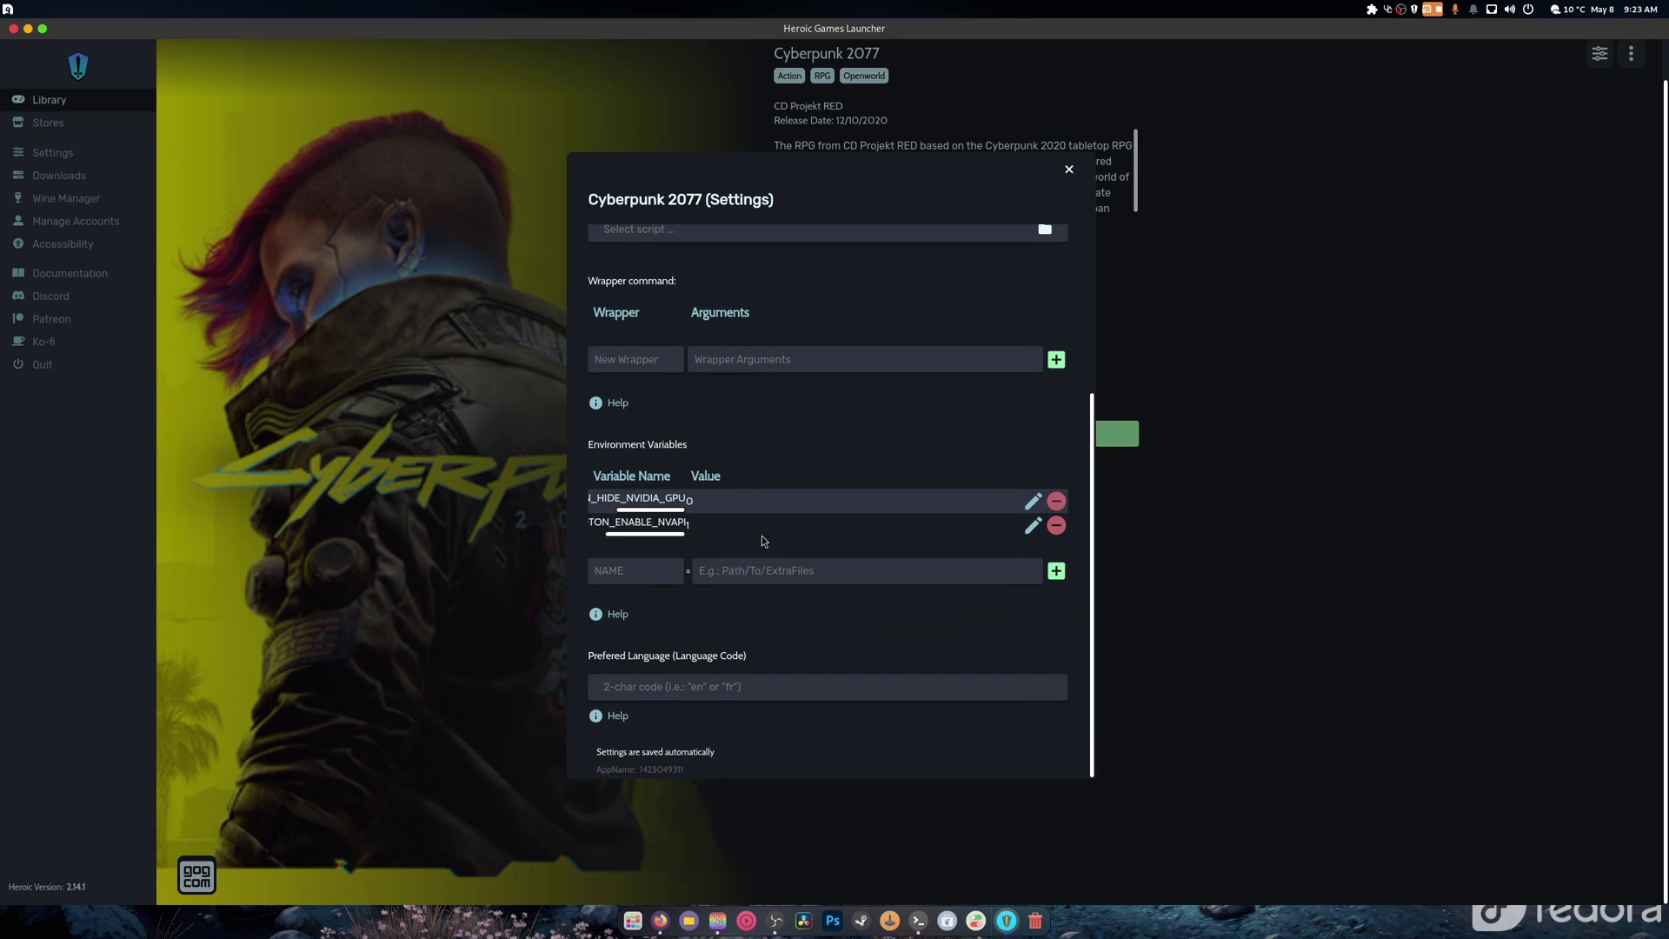
scroll(747, 287, up, 3)
scroll(745, 307, up, 1)
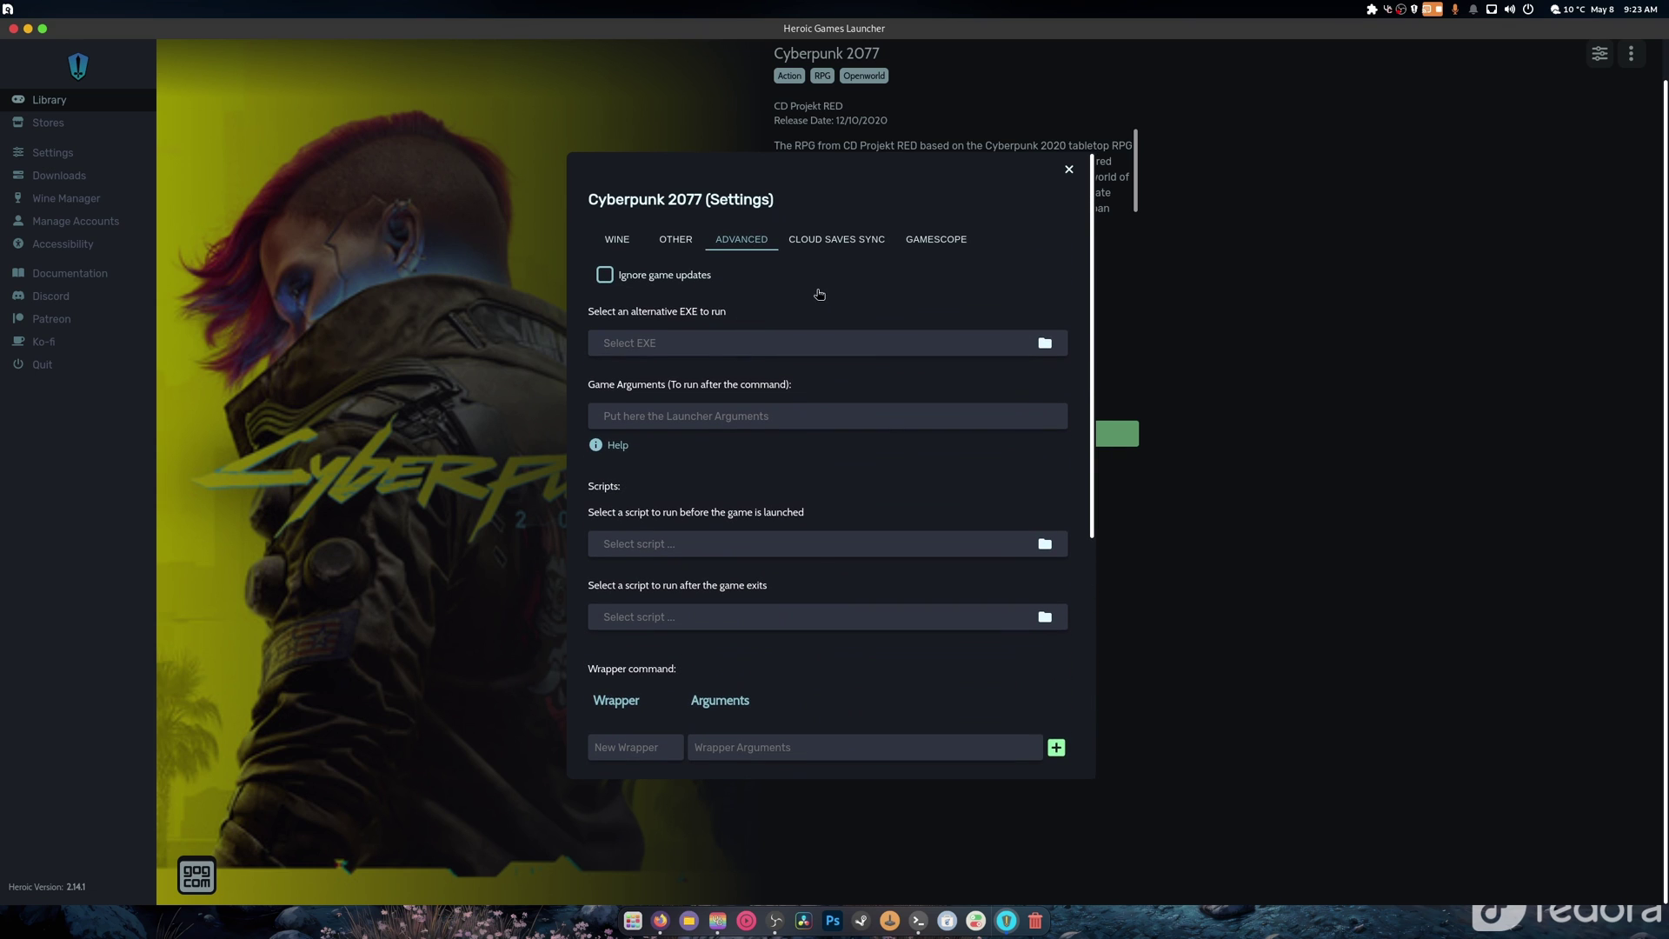
- Sync Cyberpunk 2077's cloud saves with Force Download, then glance at the Gamescope settings
click(810, 249)
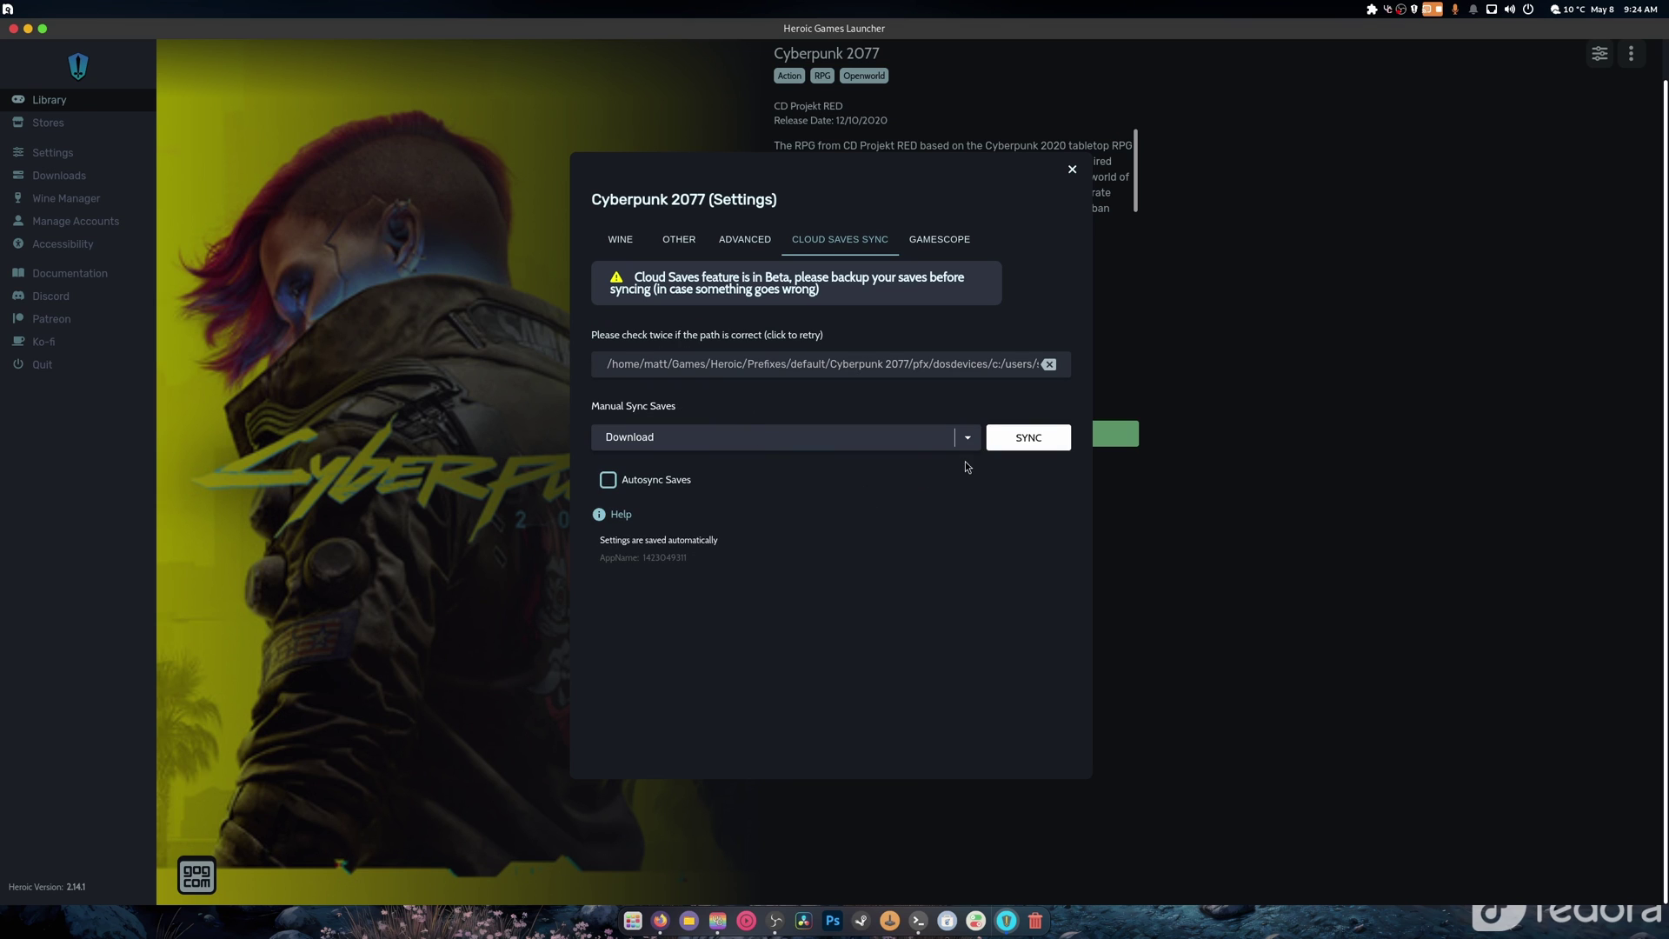
click(1024, 443)
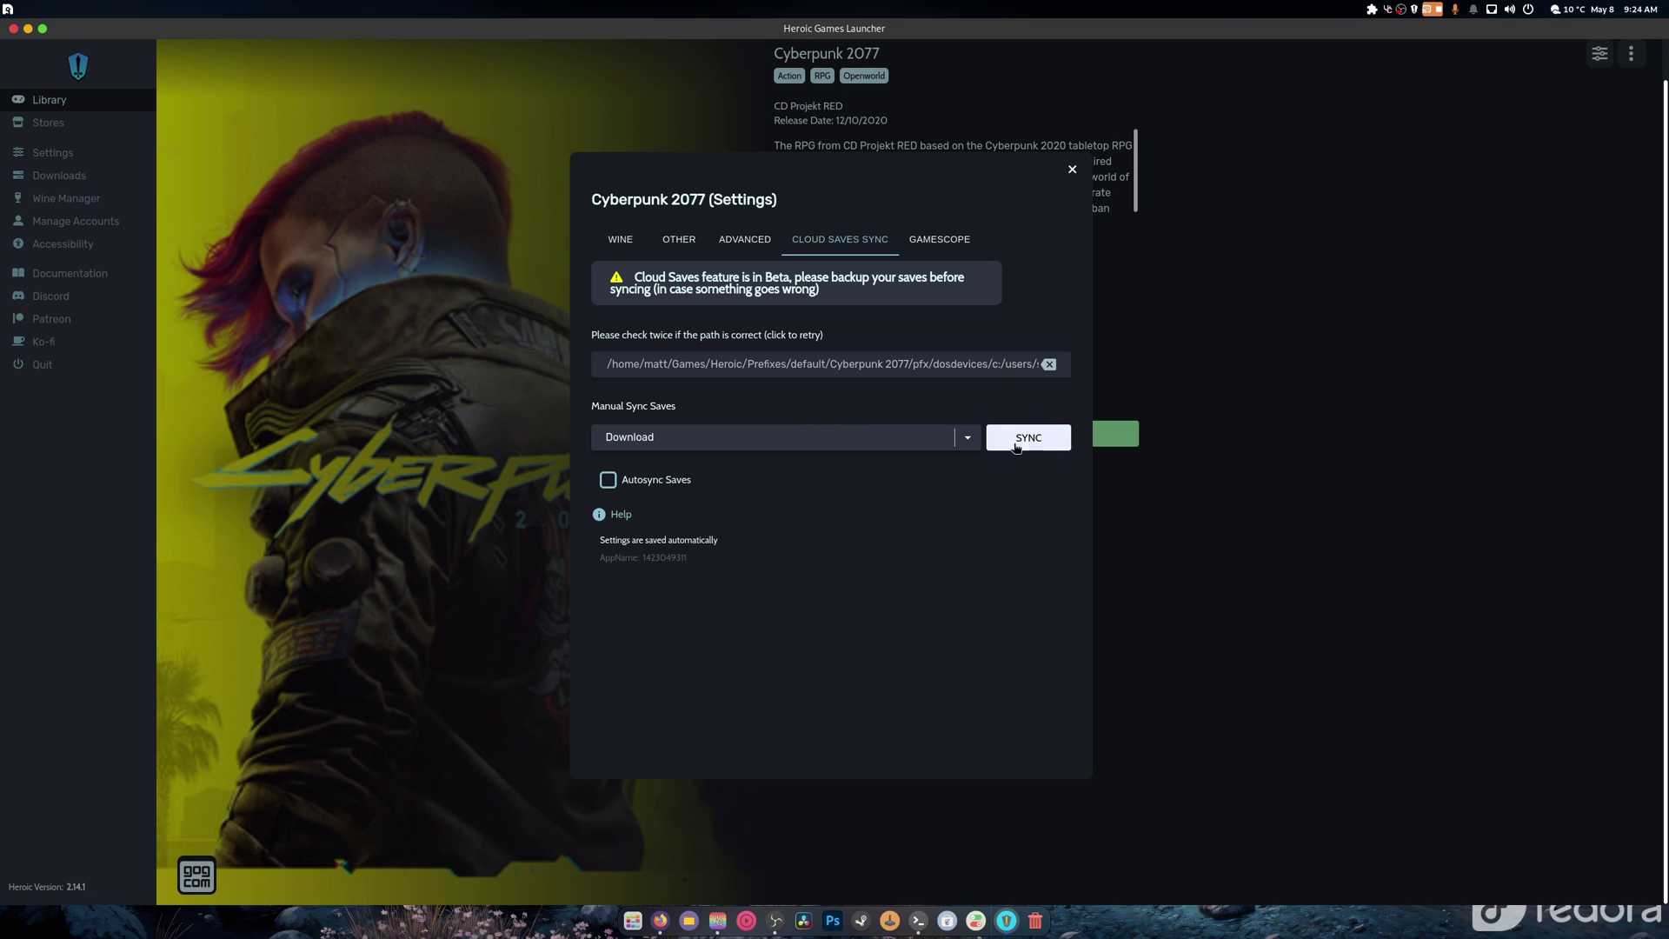
click(969, 443)
click(908, 483)
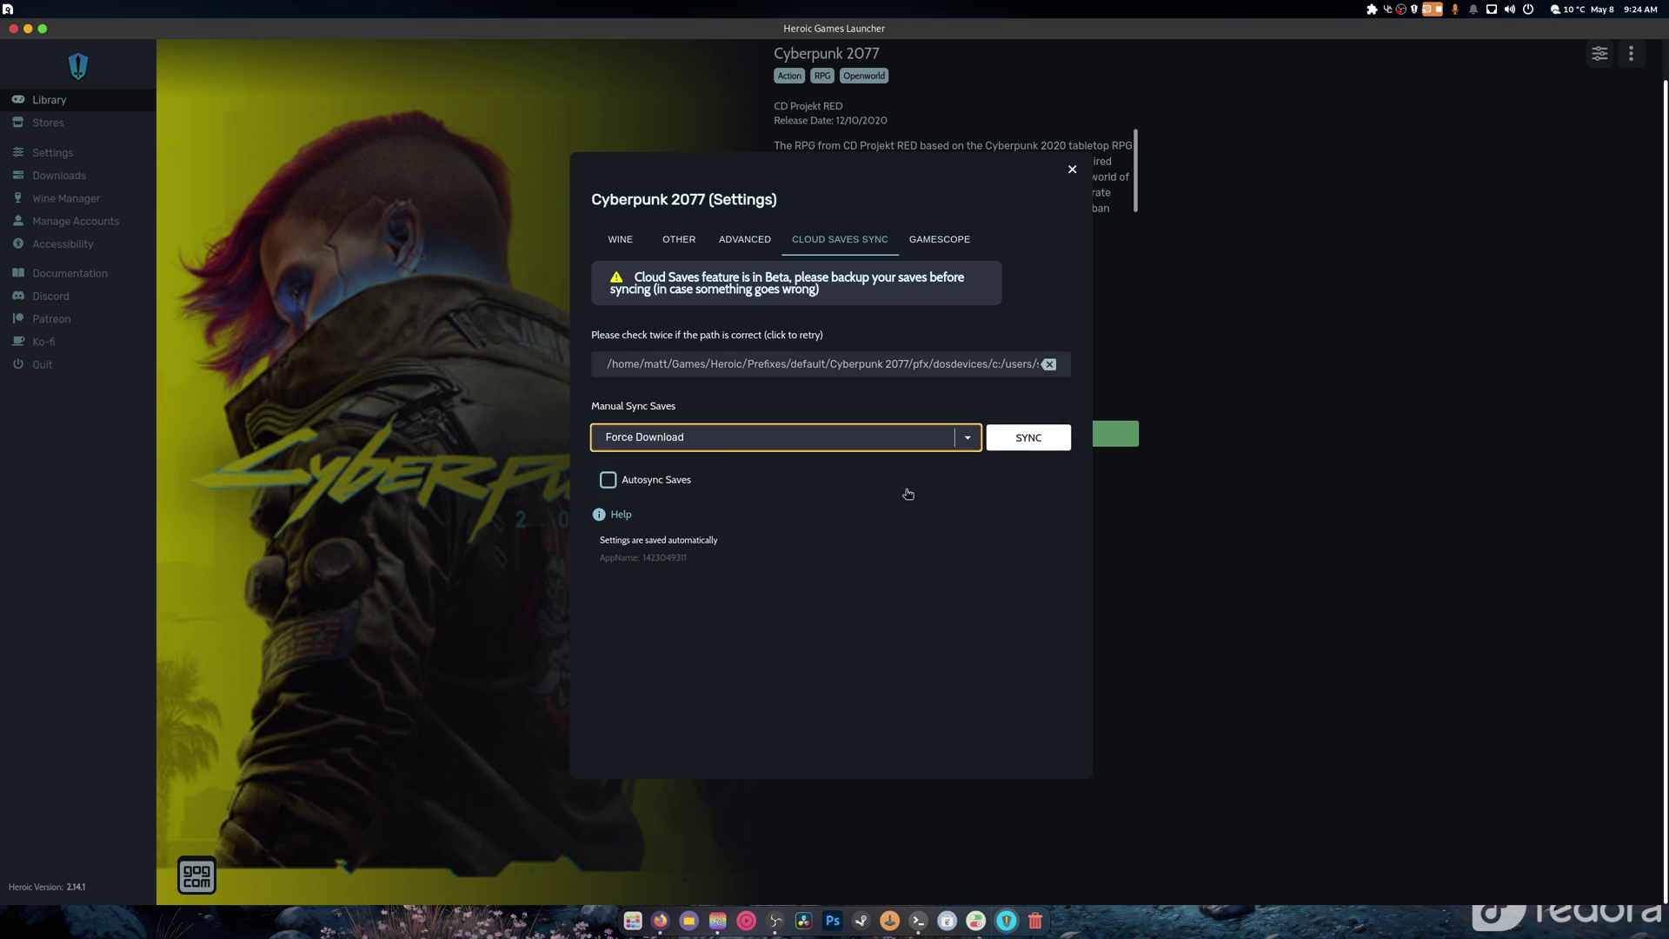
click(1034, 445)
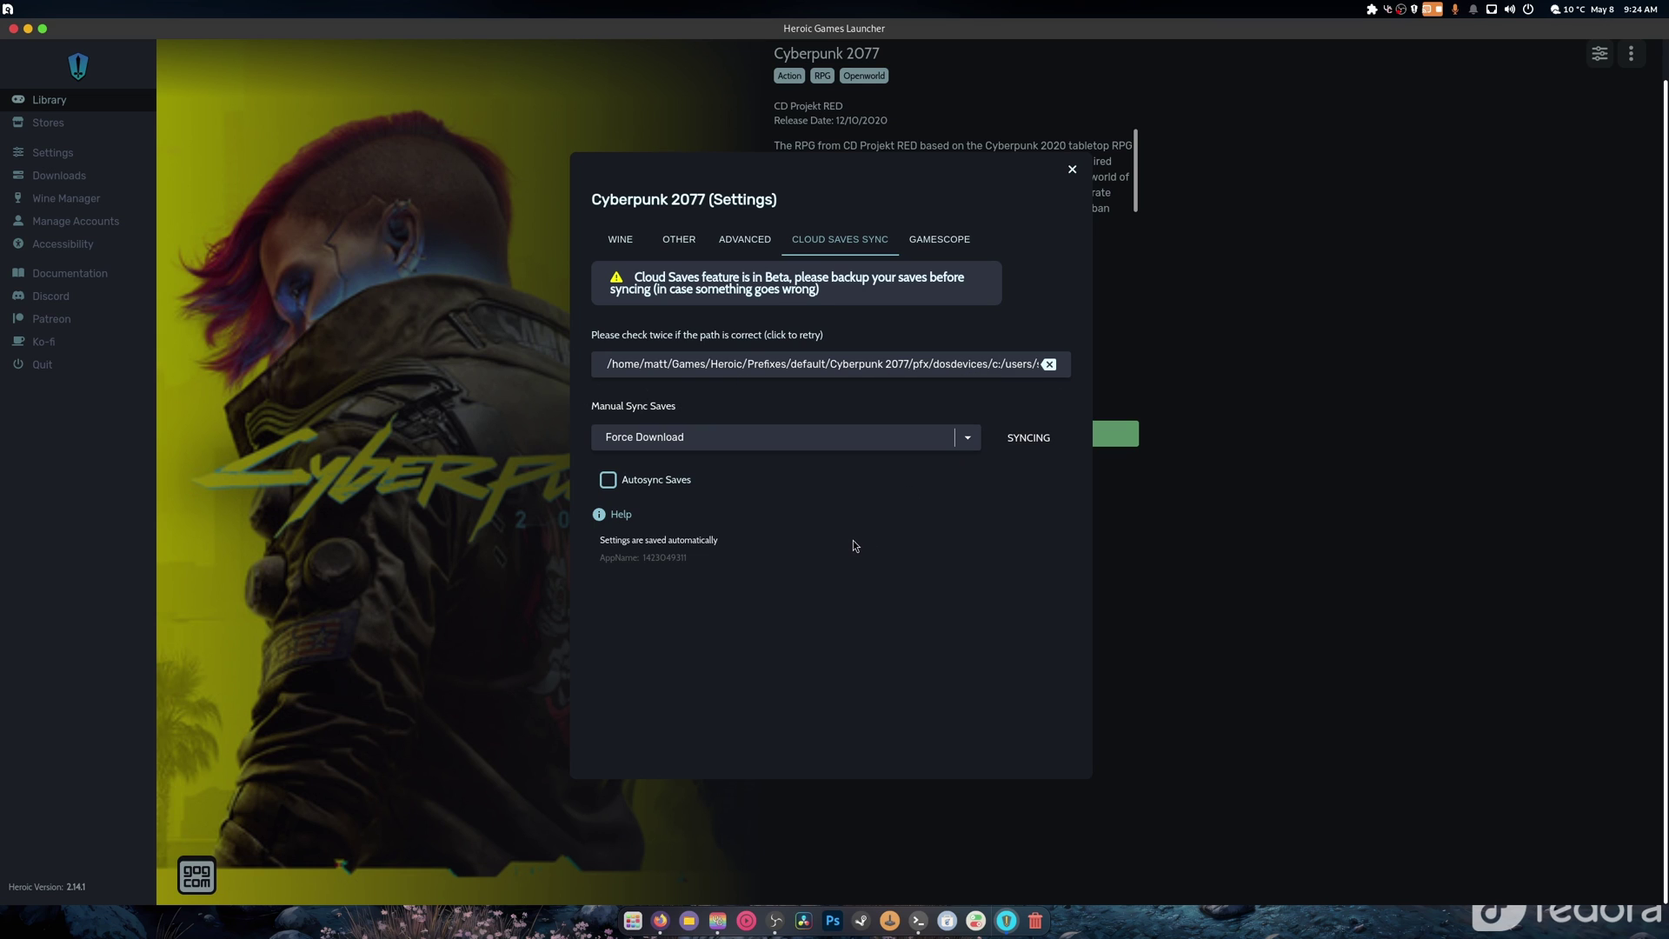
click(932, 244)
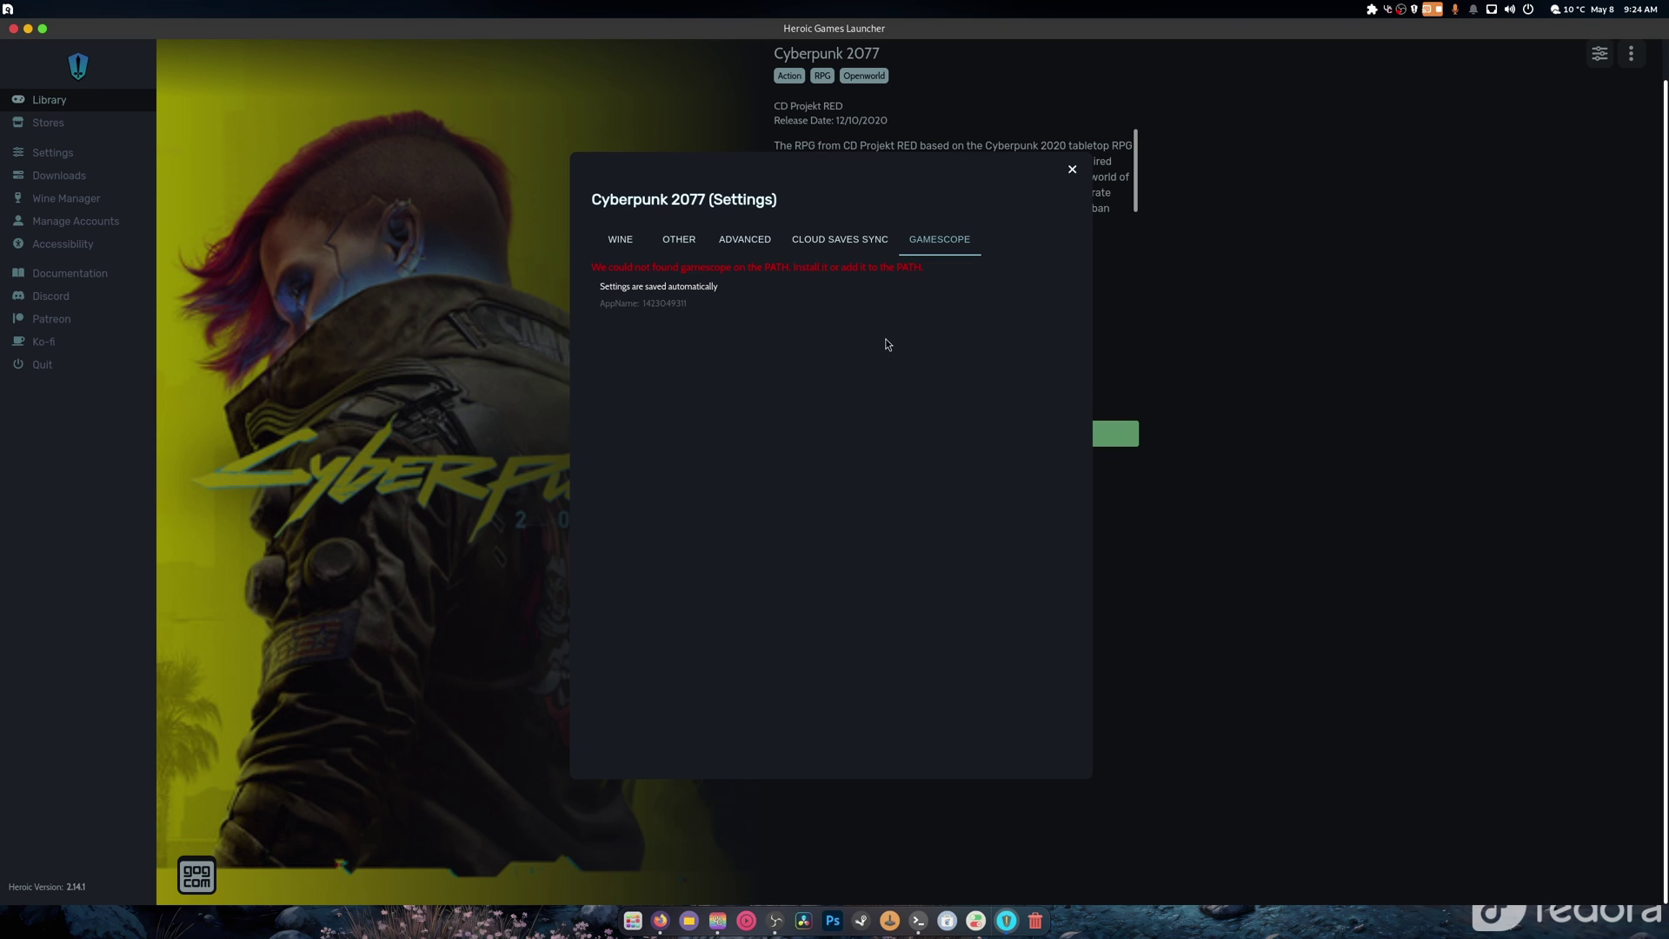
click(856, 245)
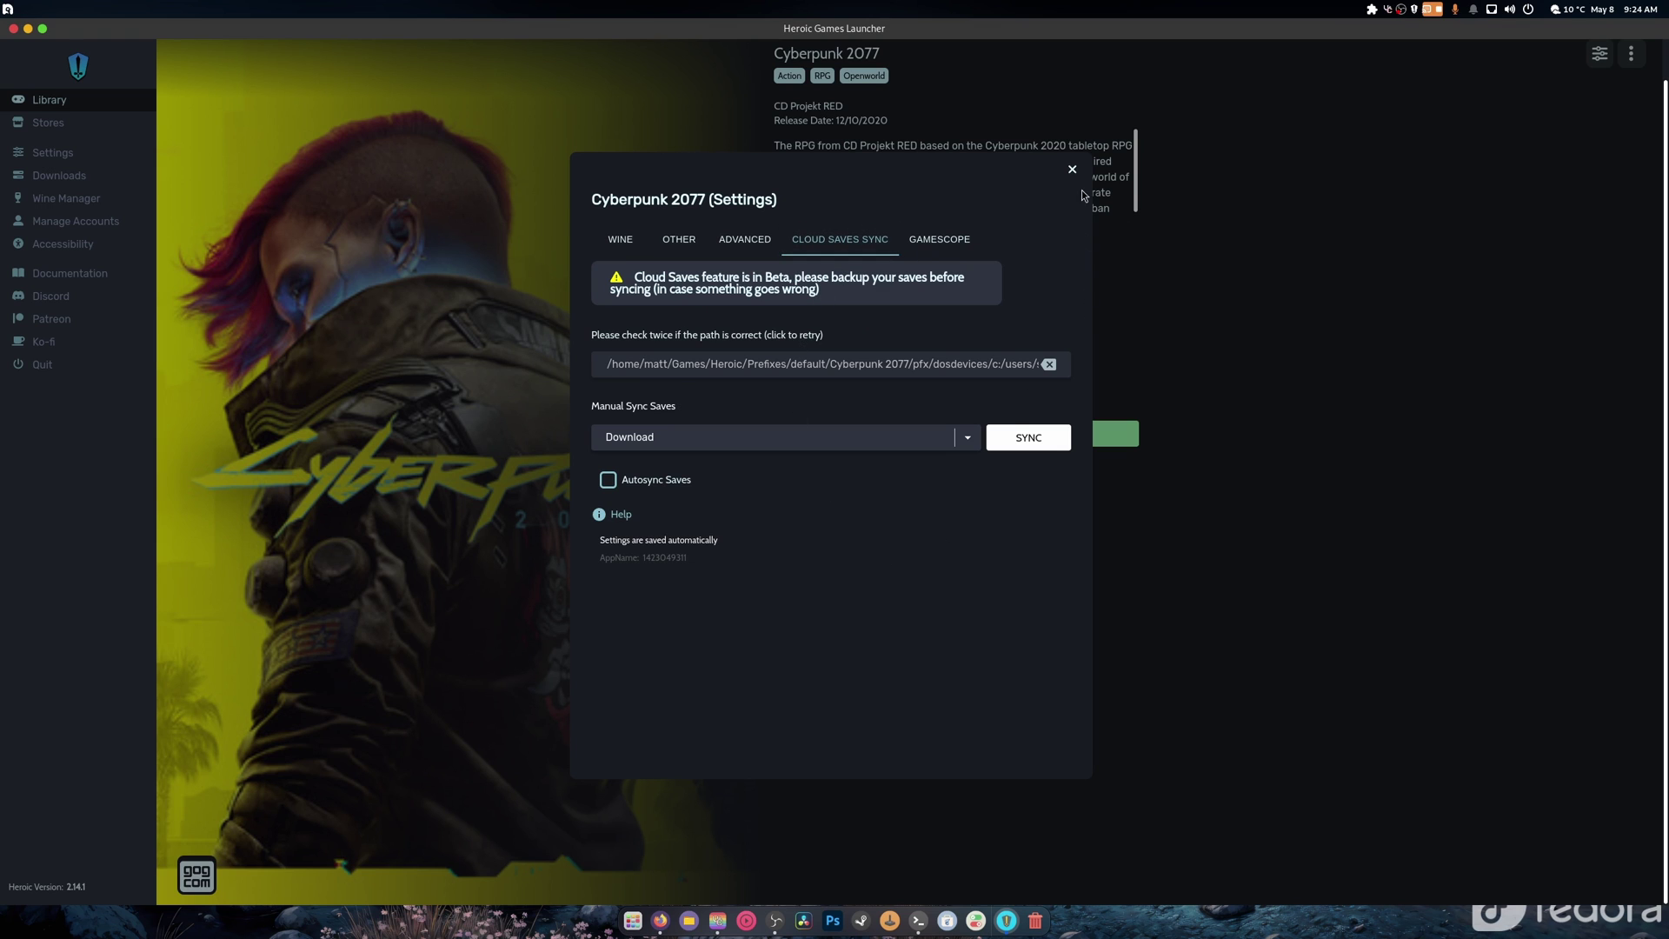
- Close the settings, try Play Now, and dismiss the launch-aborted error about missing Mangohud
key(Escape)
click(1081, 444)
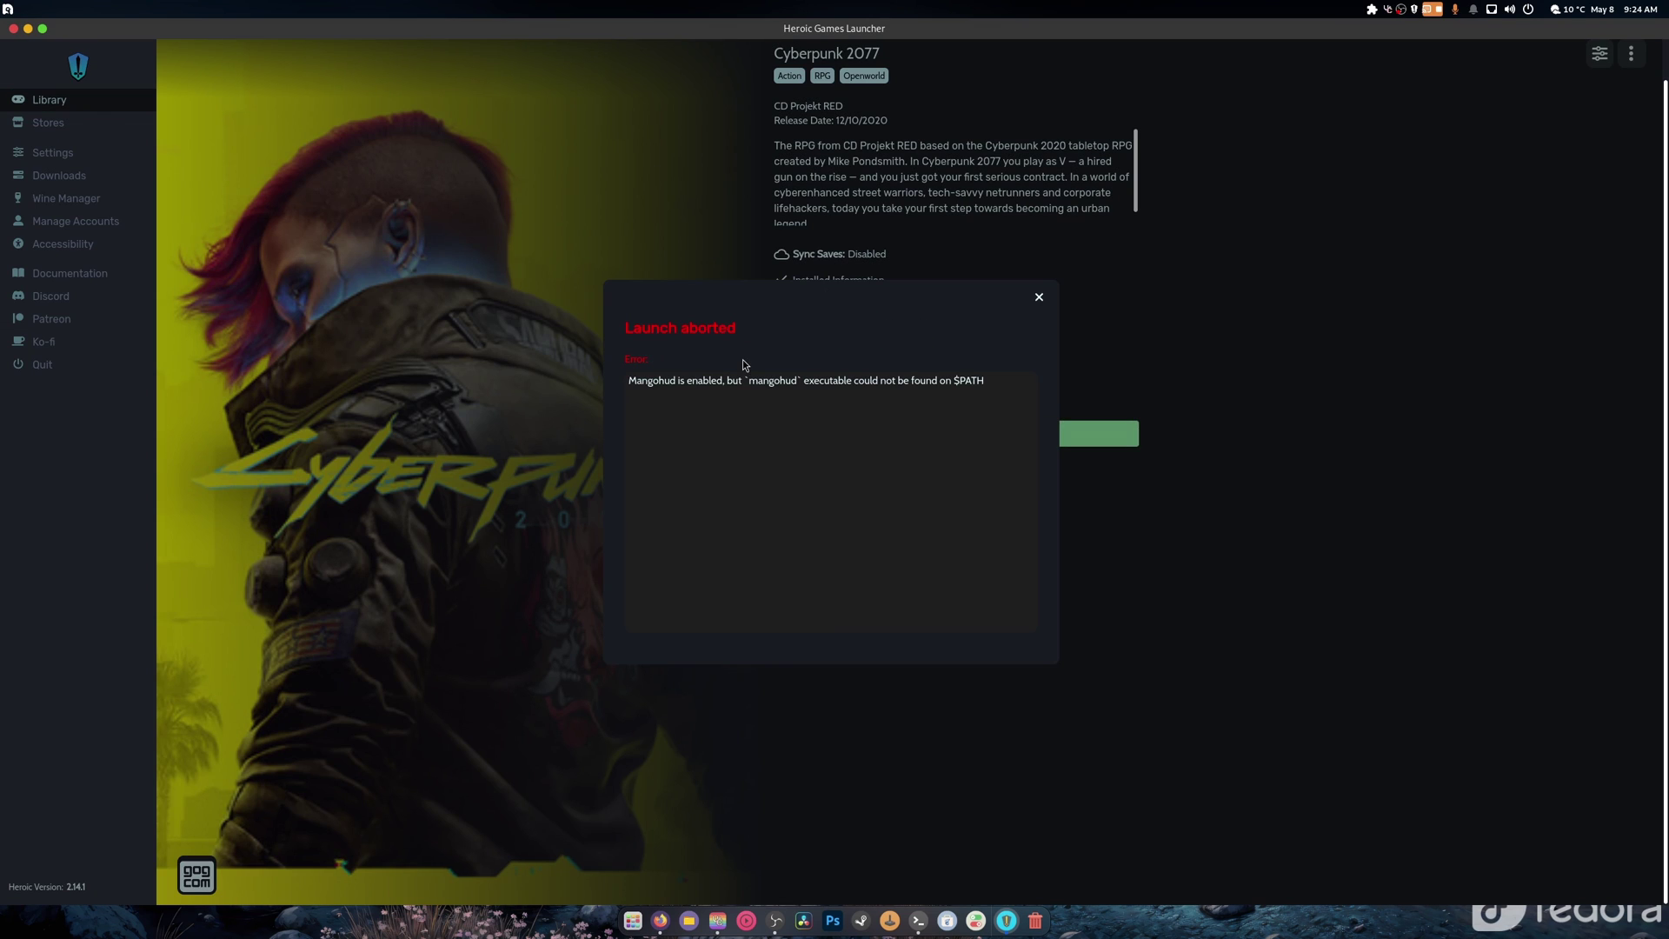
click(1039, 297)
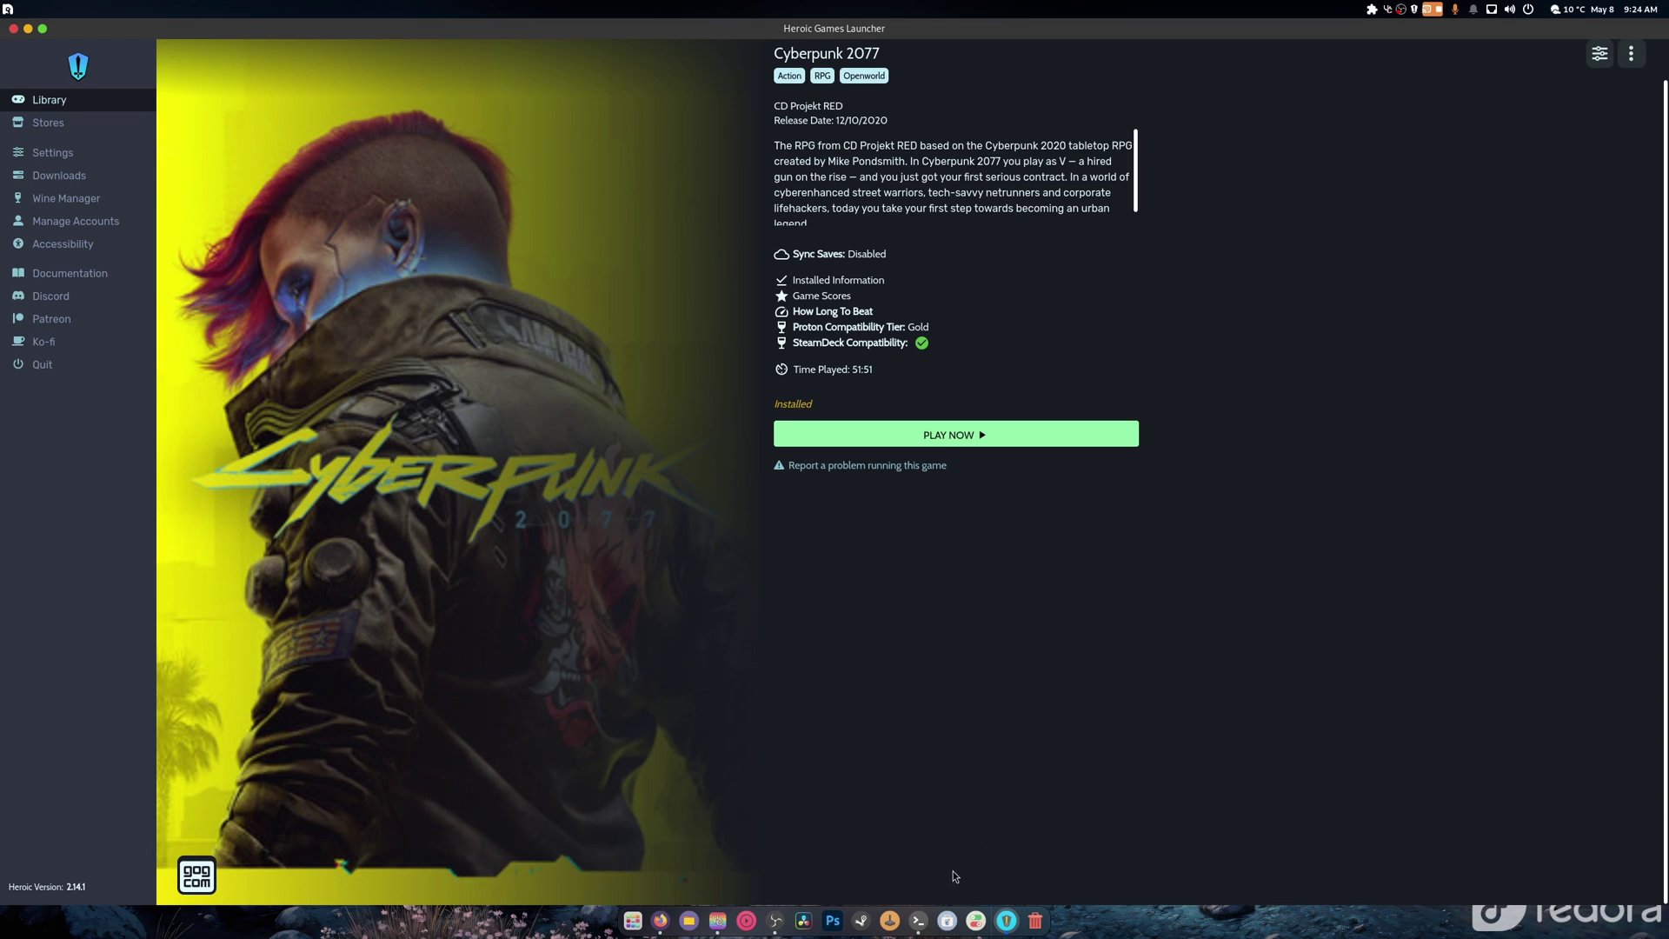
- In a terminal, run 'sudo dnf in managhud' to try installing MangoHud
click(918, 920)
text(sudo )
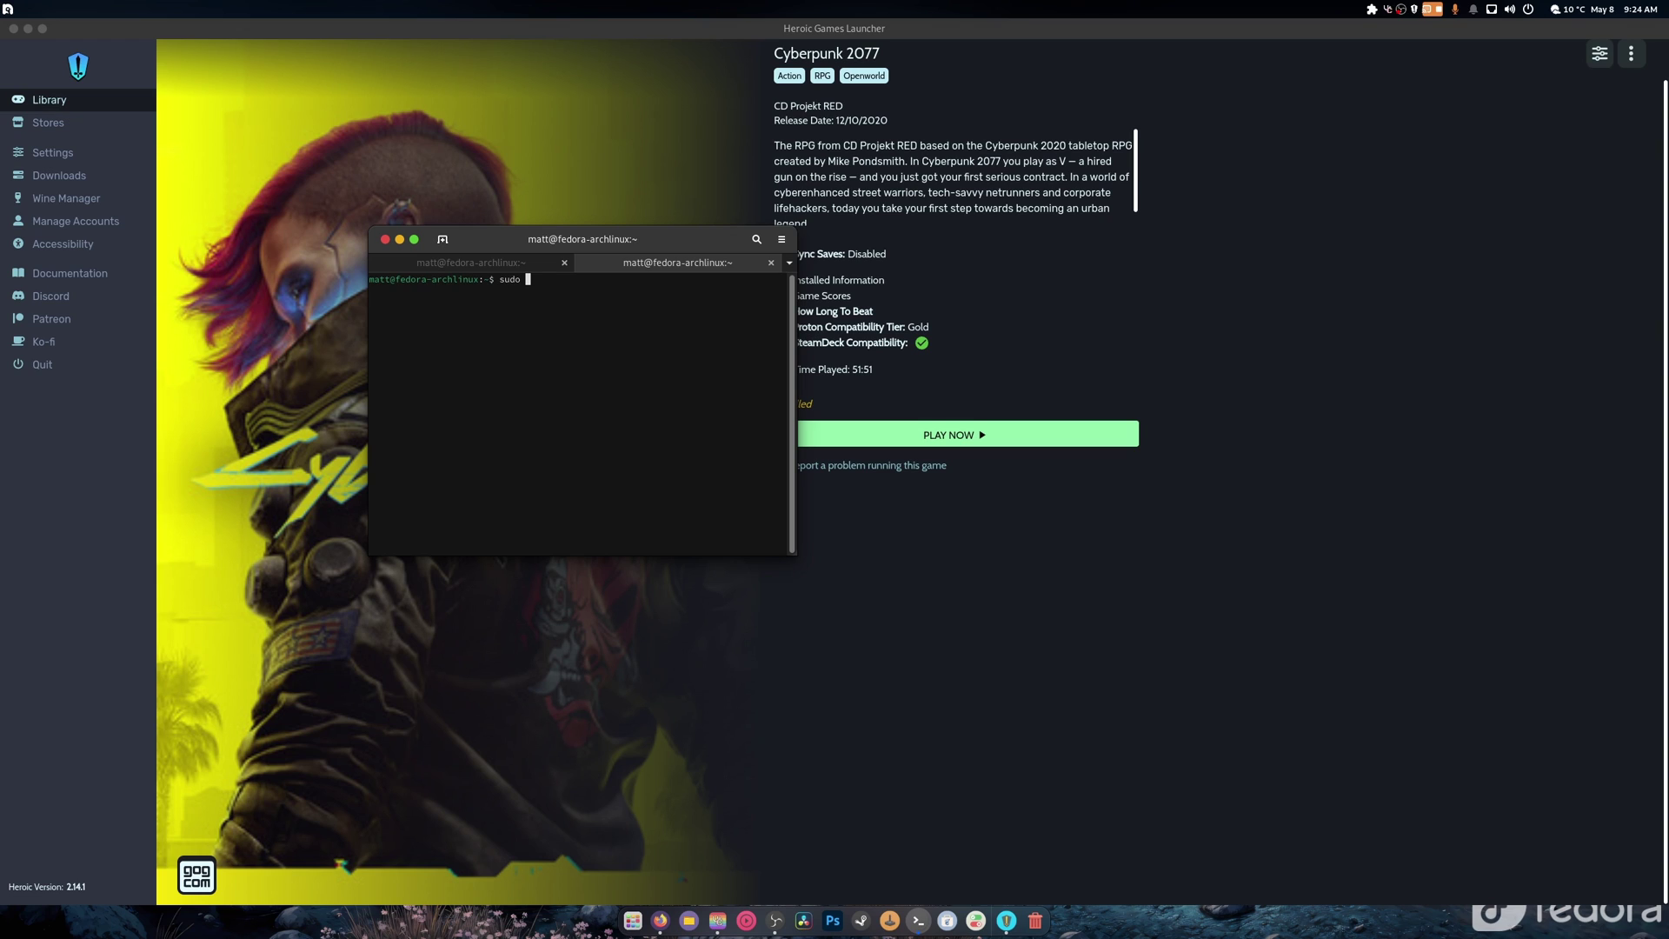
text(dnf in managhud)
key(Return)
key(Return)
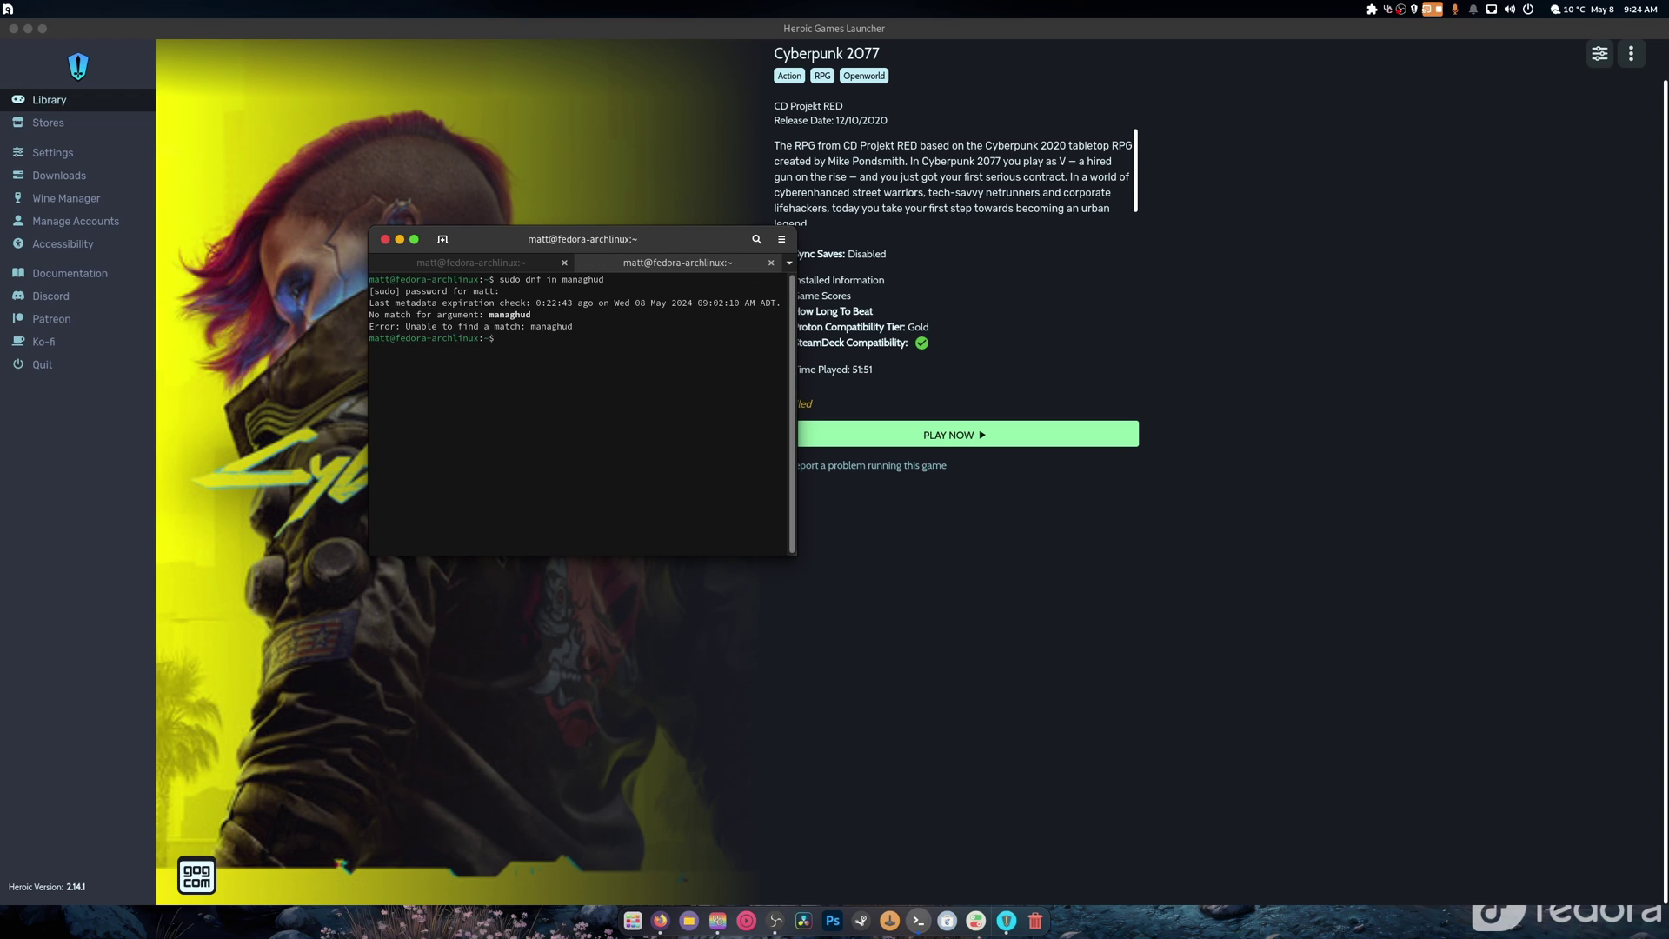
- Update mangohud and gamescope with dnf, confirming the upgrade to gamescope 3.14.2-1.fc41
text(systemctl enable sddm)
key(Up)
key(Up)
key(Up)
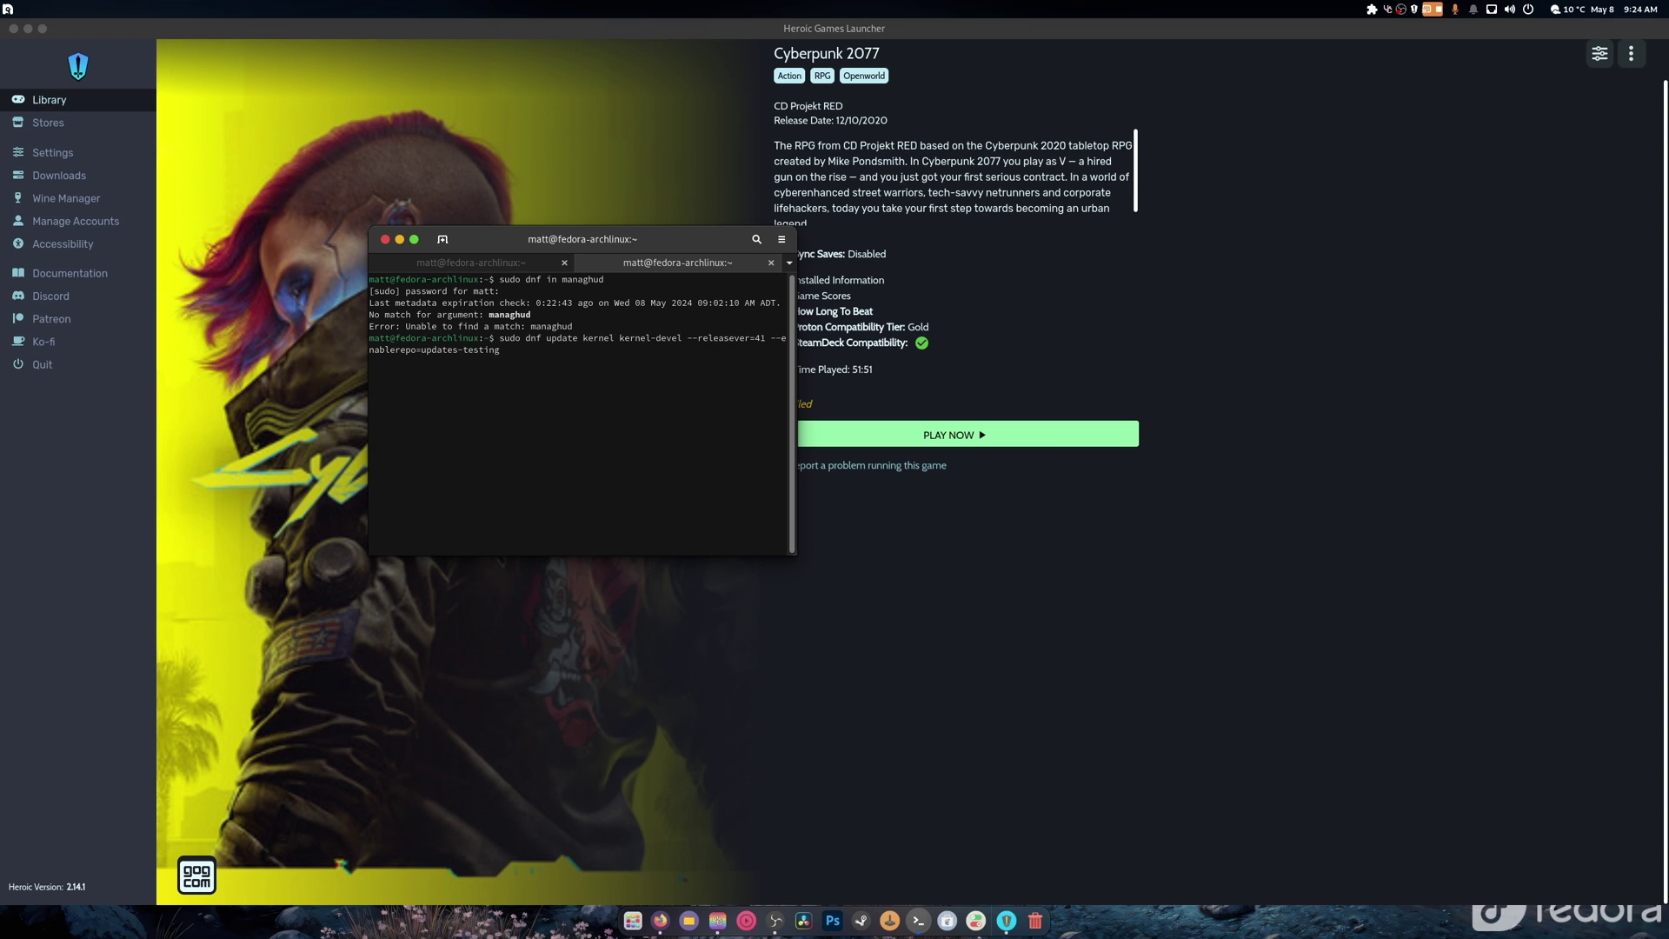
key(Left)
key(Left)
key(Left)
key(Left)
key(Left)
key(Left)
key(Left)
key(Left)
key(Left)
key(Left)
key(Left)
key(Left)
key(Left)
key(Left)
key(Left)
key(Left)
key(Left)
key(Left)
key(Left)
key(Left)
key(BackSpace)
key(BackSpace)
key(BackSpace)
key(BackSpace)
key(BackSpace)
key(BackSpace)
key(BackSpace)
key(BackSpace)
key(BackSpace)
key(BackSpace)
key(BackSpace)
key(BackSpace)
key(BackSpace)
key(BackSpace)
key(BackSpace)
key(BackSpace)
key(BackSpace)
key(BackSpace)
key(BackSpace)
text(mangohud gamescop)
key(Return)
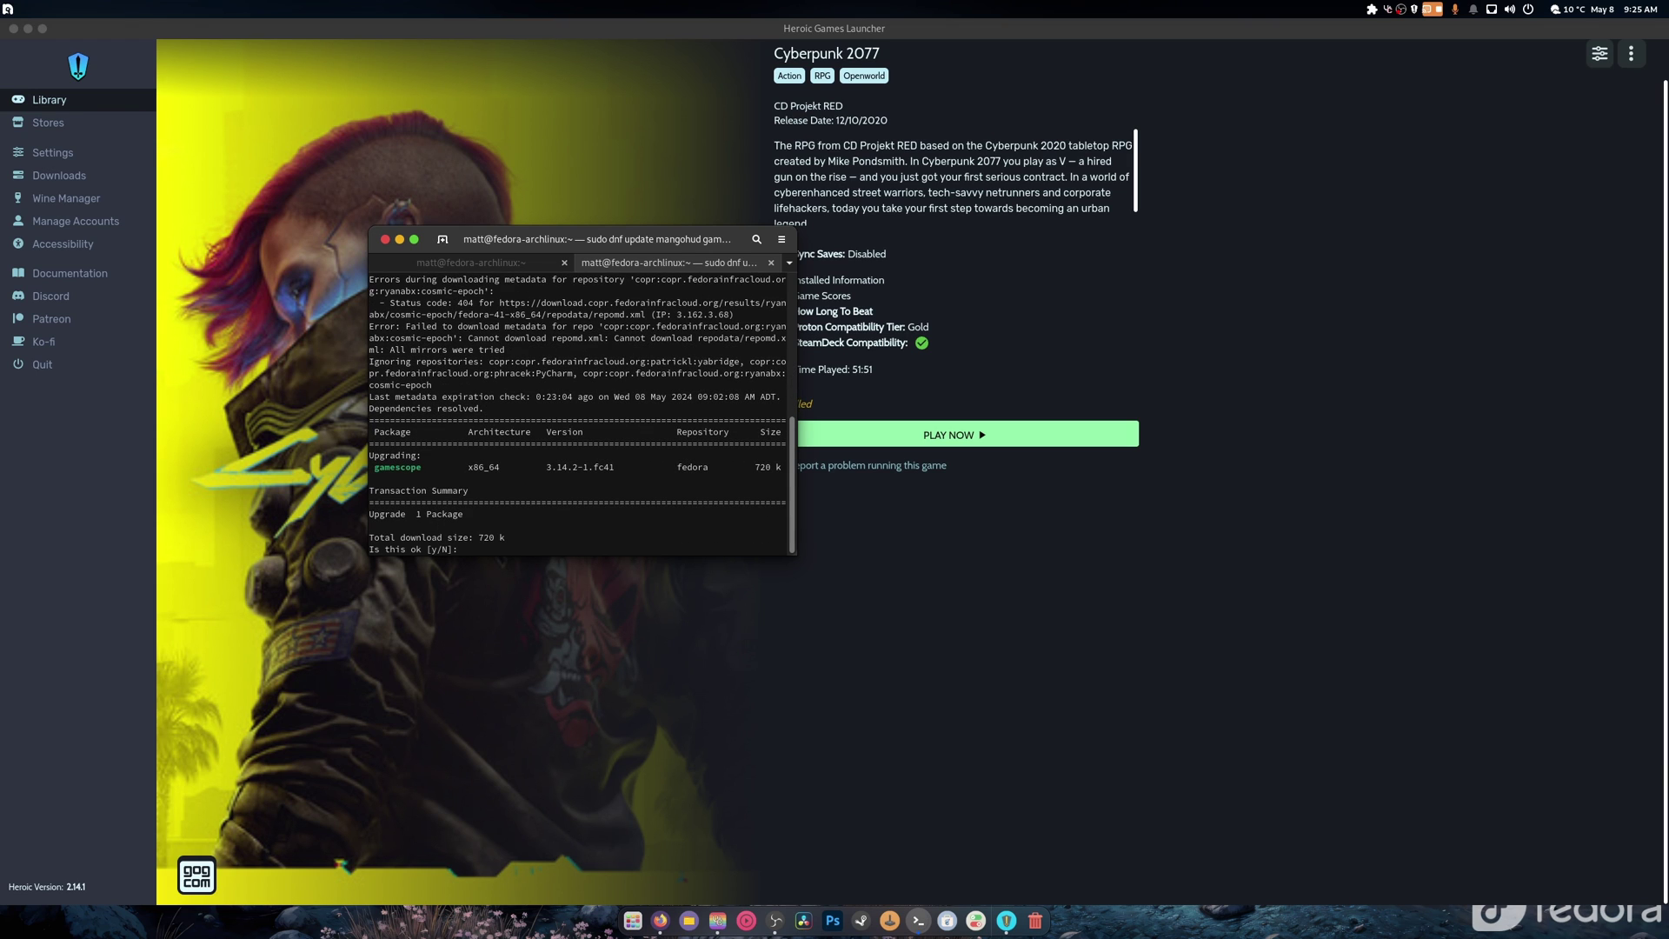
text(y)
key(Return)
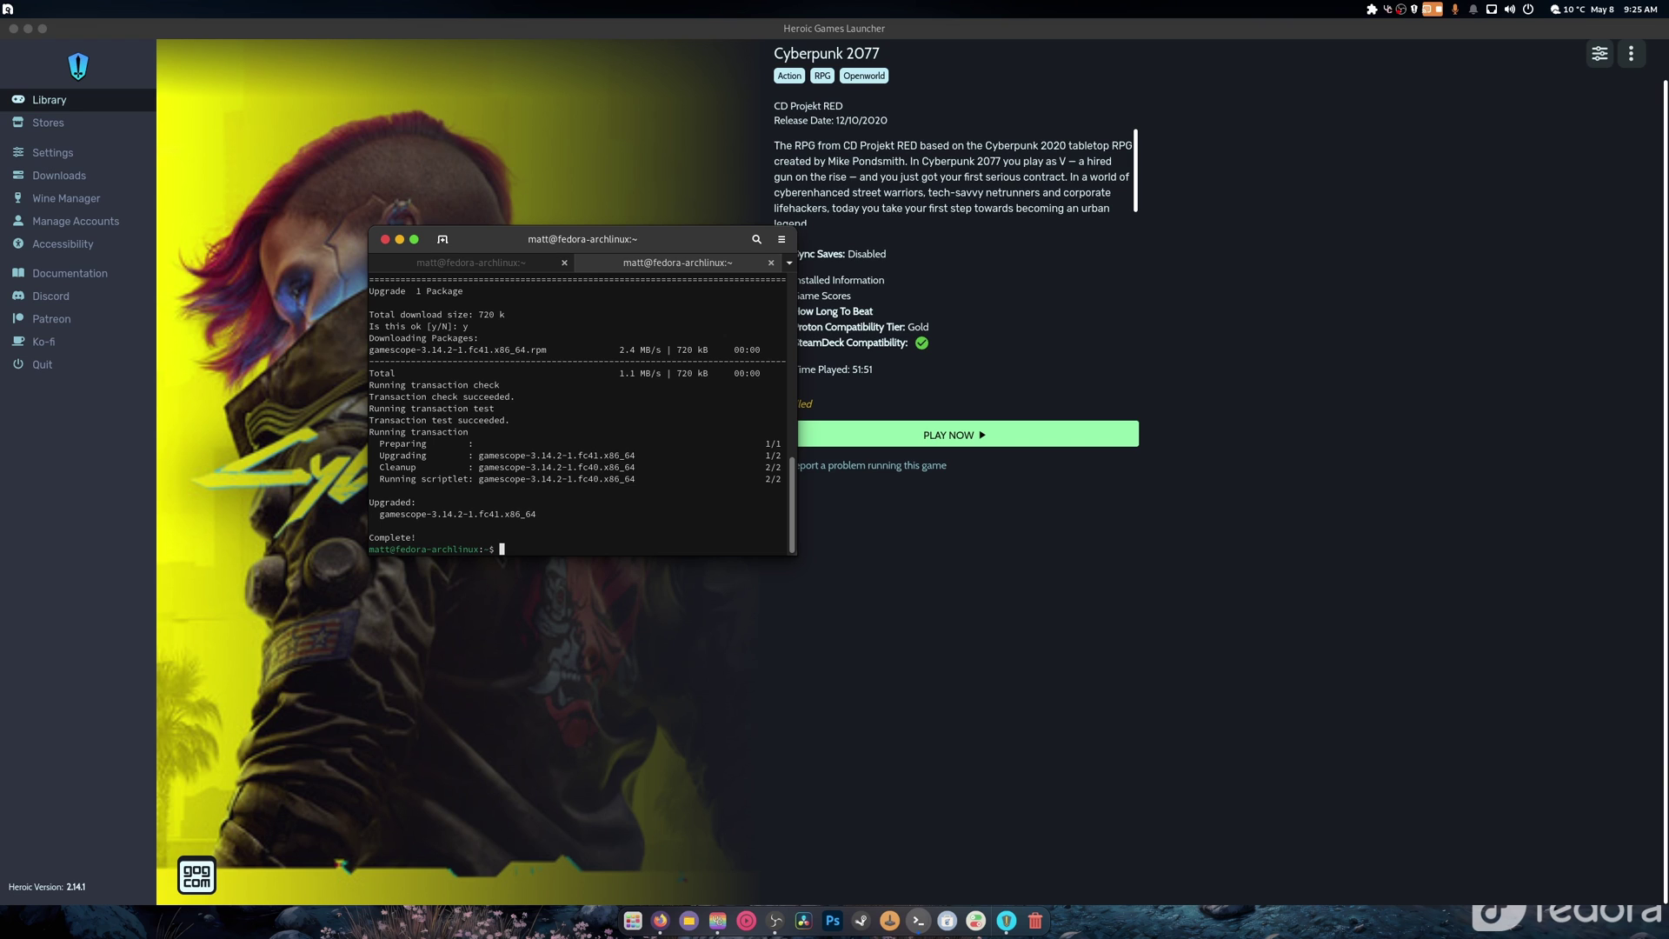
click(1015, 521)
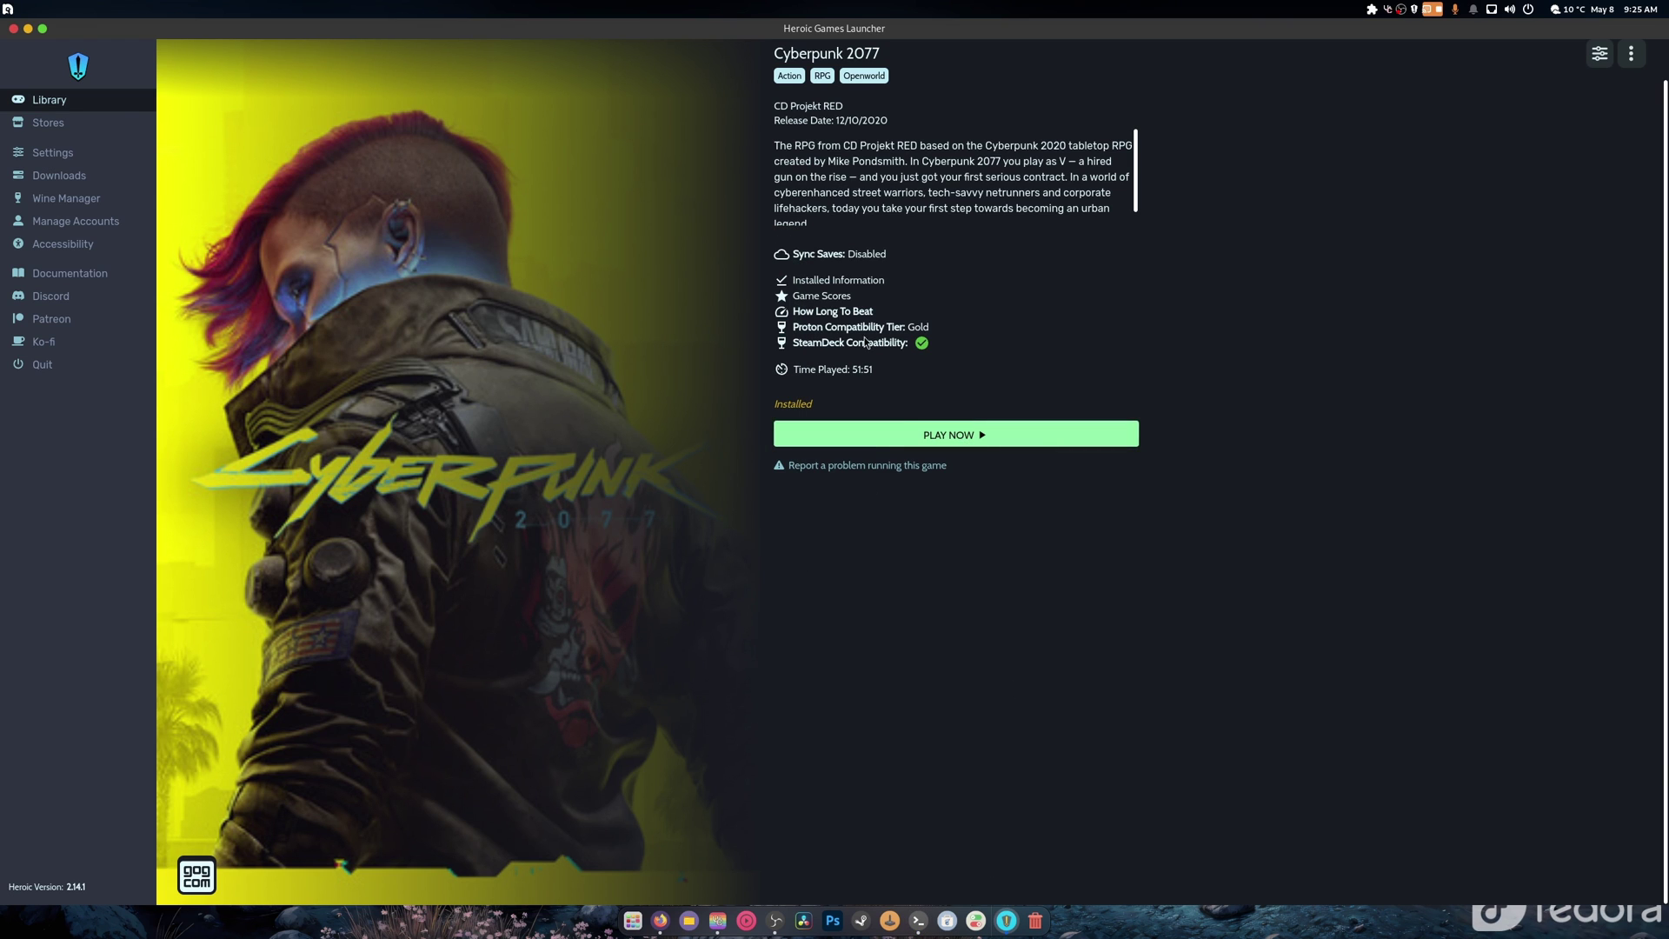
- Switch Cyberpunk 2077 from Mangohud to Show FPS, start the game, and minimize Heroic
click(1599, 53)
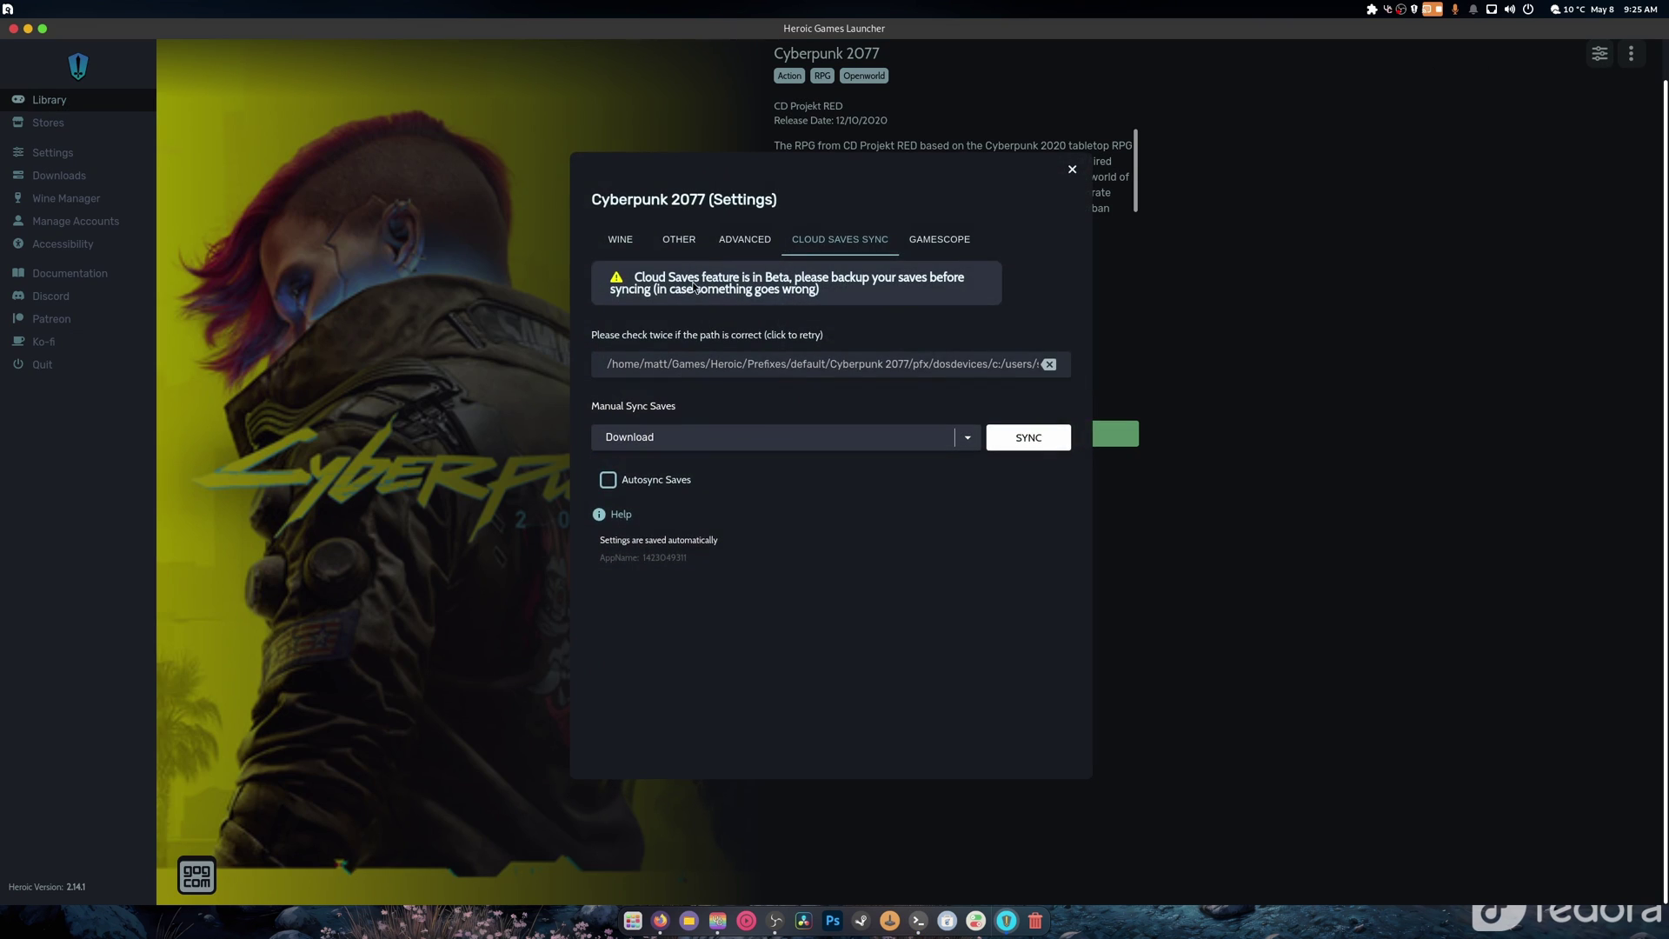
click(685, 239)
click(644, 319)
click(649, 281)
click(1075, 172)
click(999, 434)
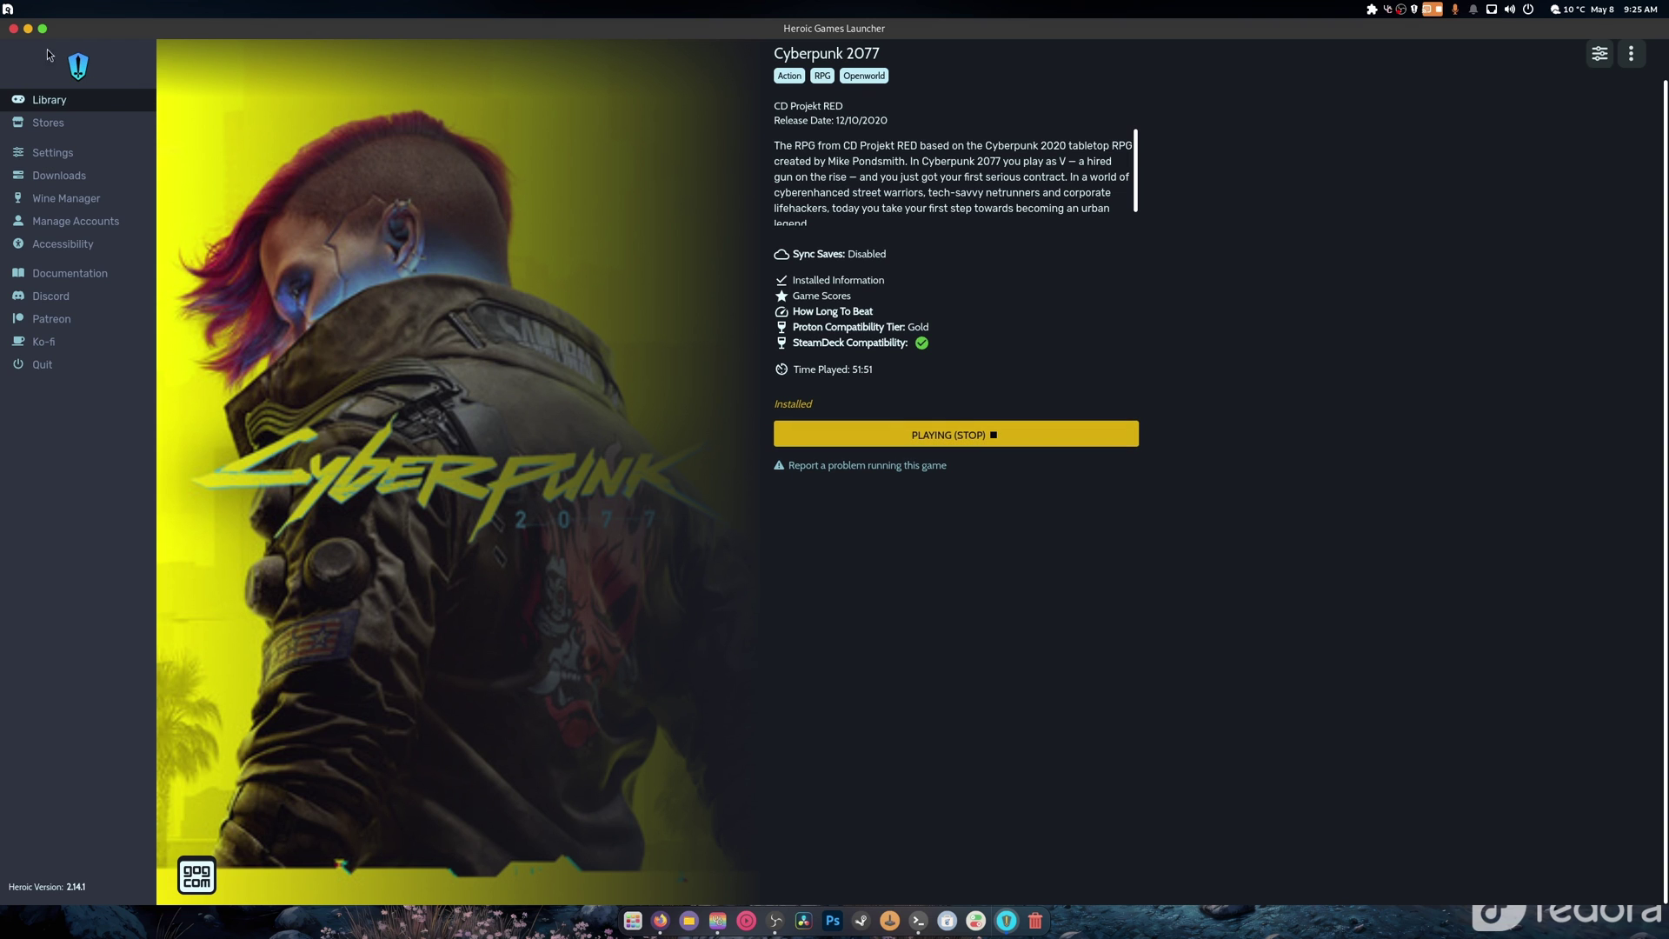
click(28, 29)
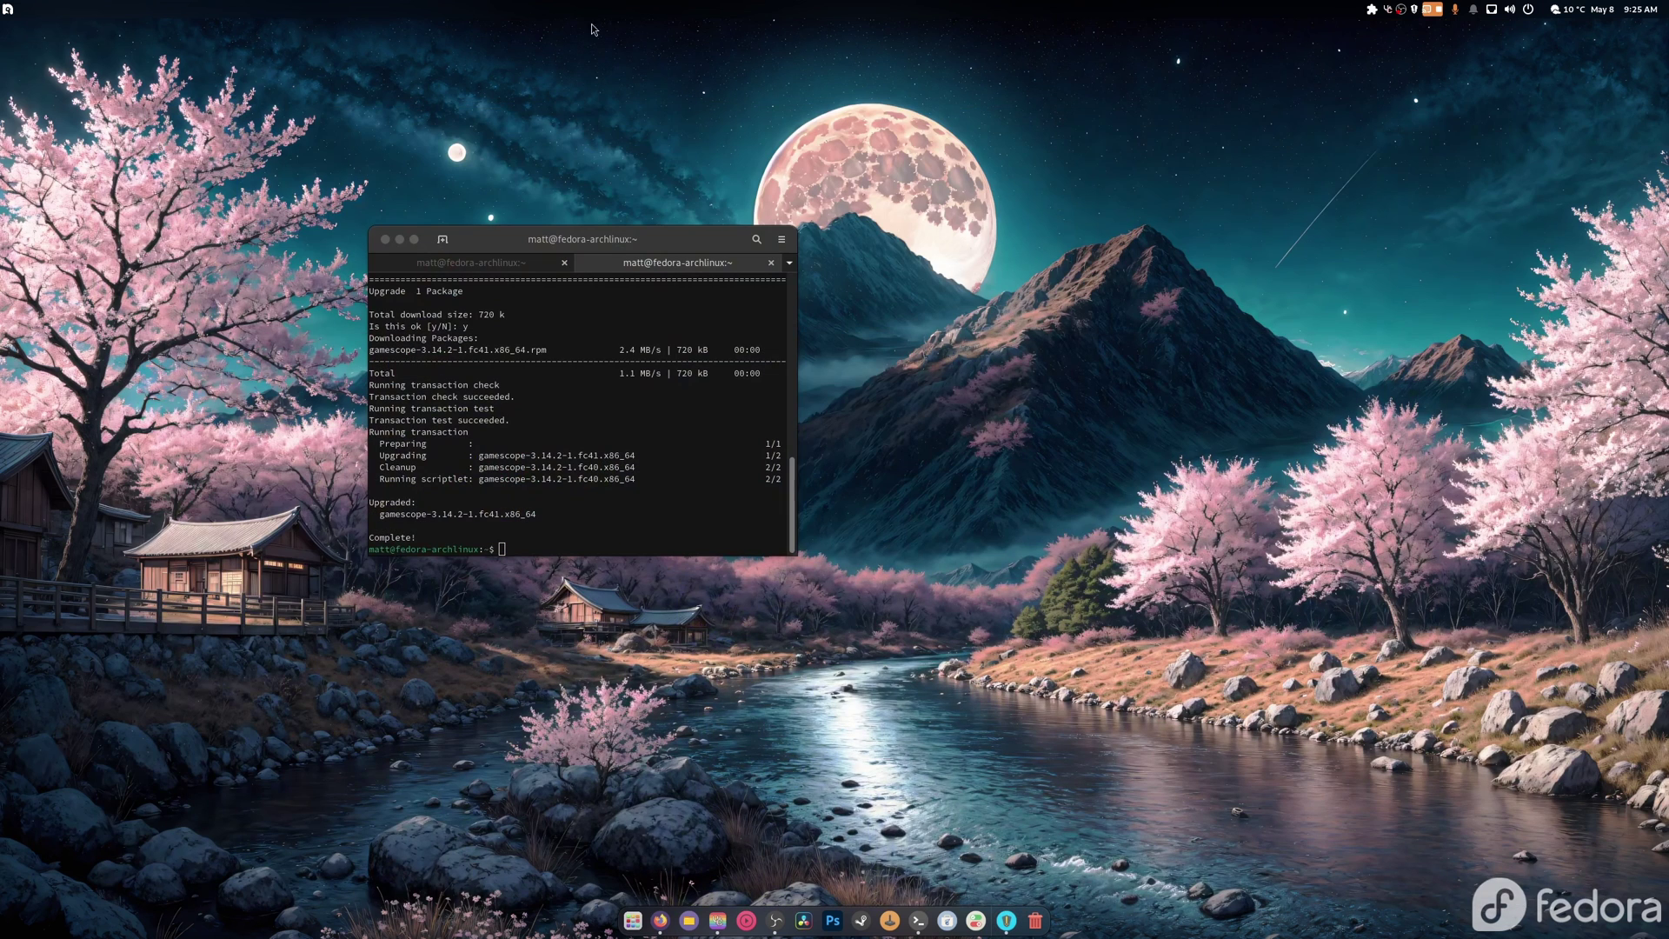
- Close the leftover terminal and wait for Cyberpunk 2077 to reach its main menu
click(384, 239)
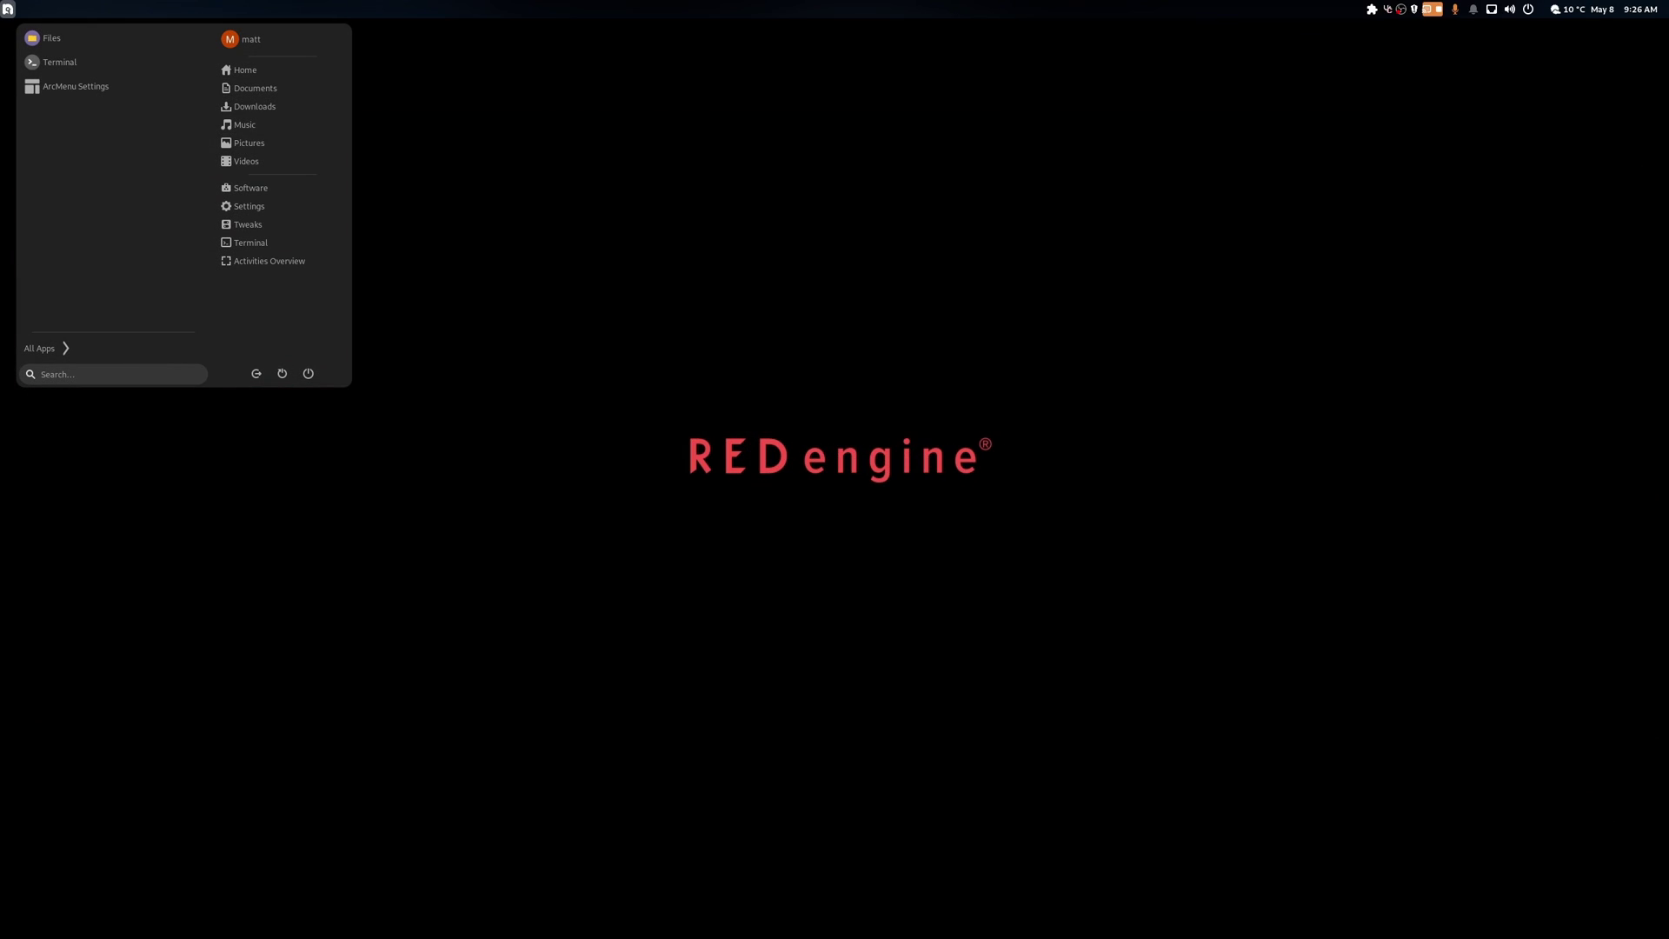
key(Down)
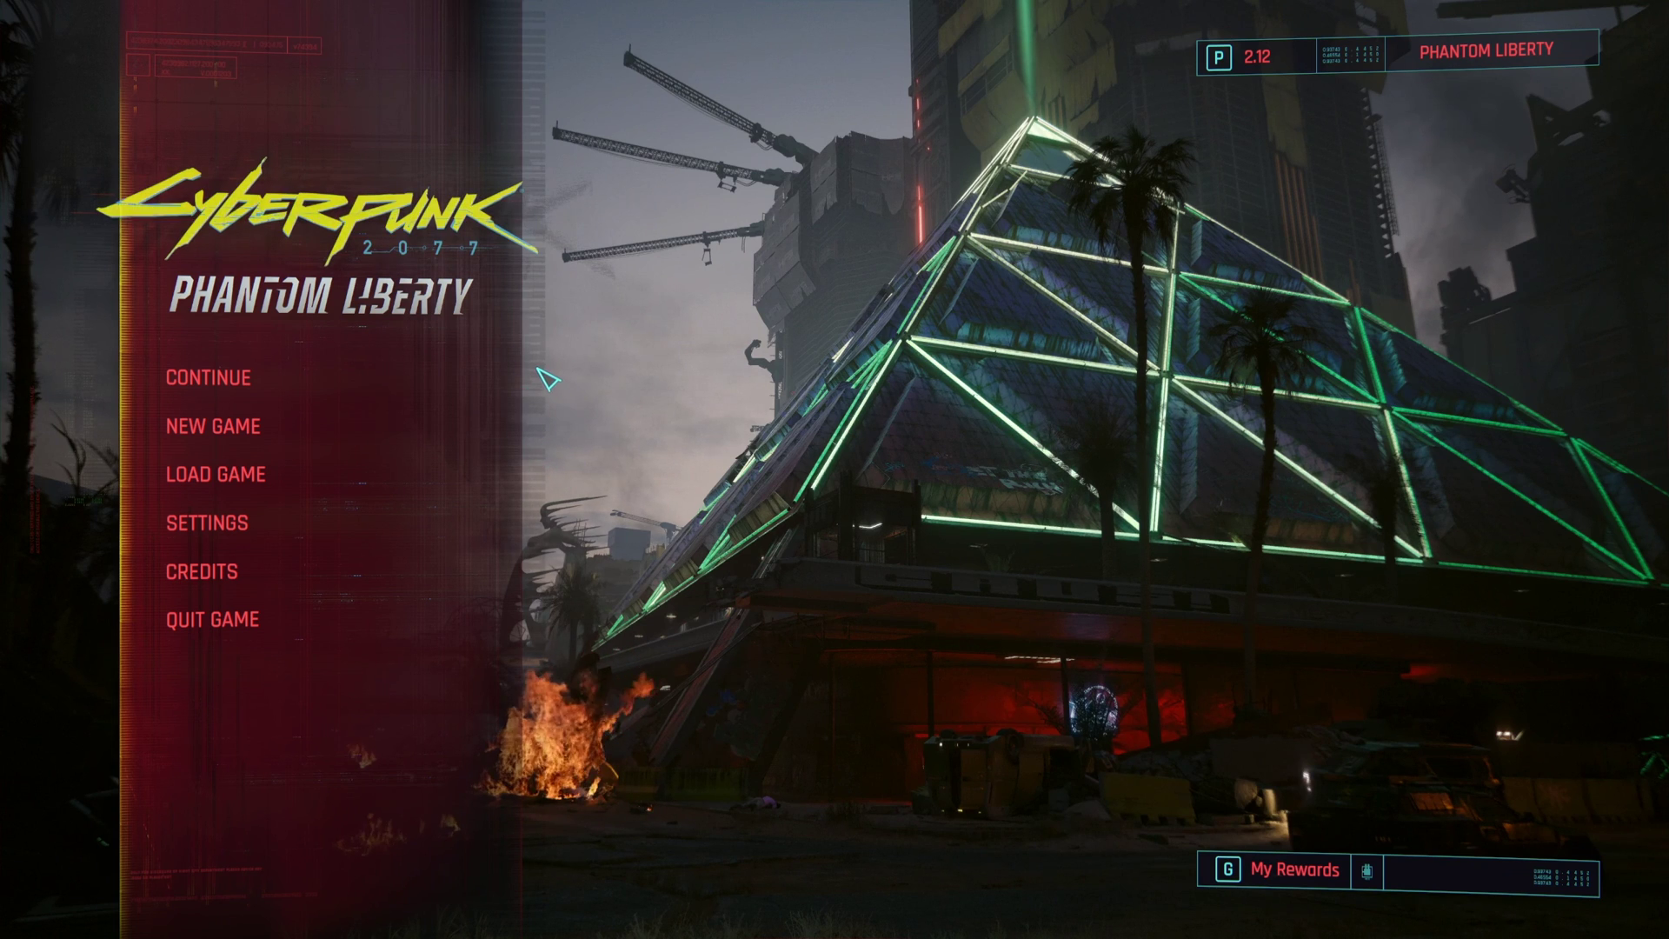
mouse_move(271, 374)
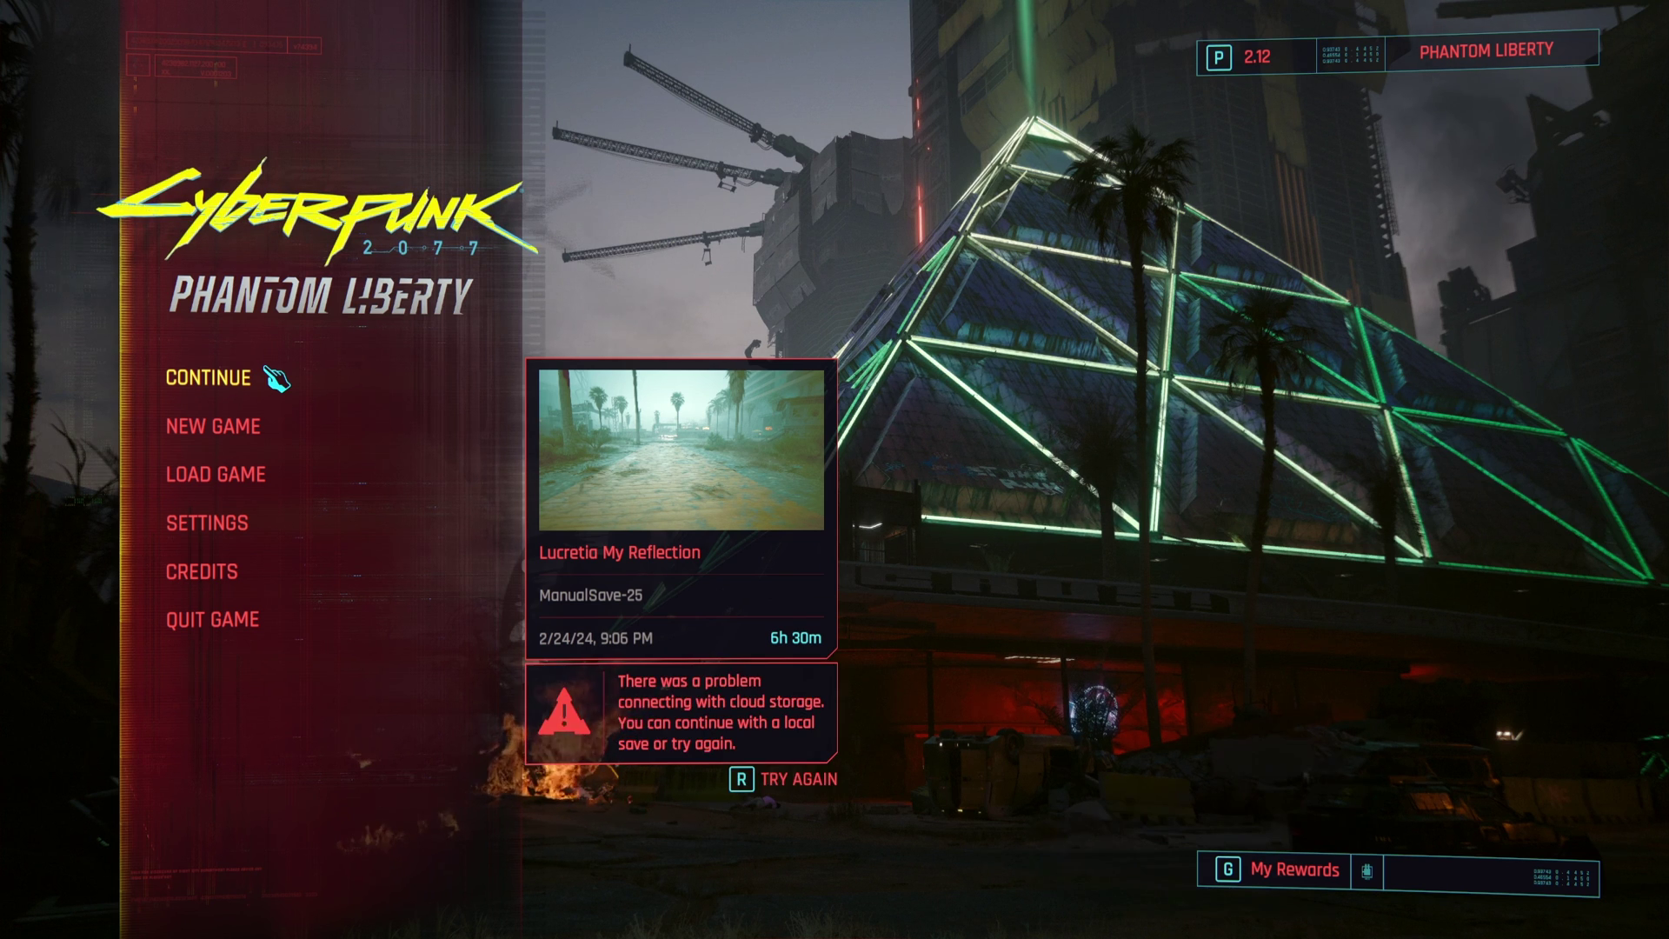
- Turn on DLSS Ray Reconstruction in Cyberpunk 2077's graphics settings
click(253, 523)
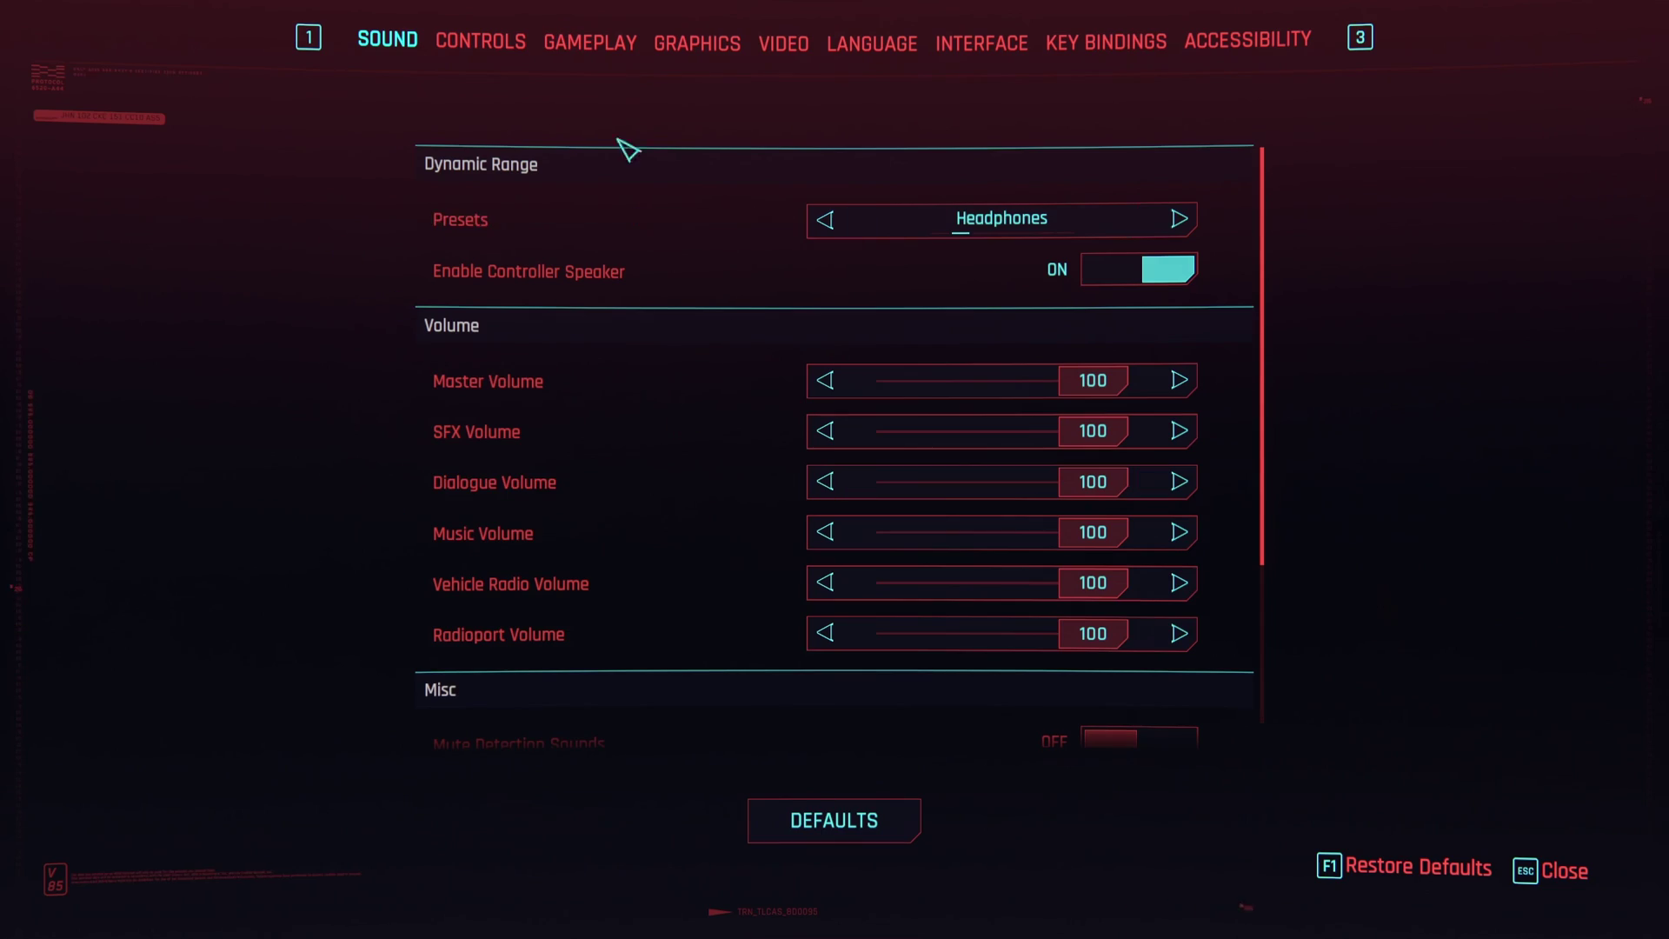
click(678, 48)
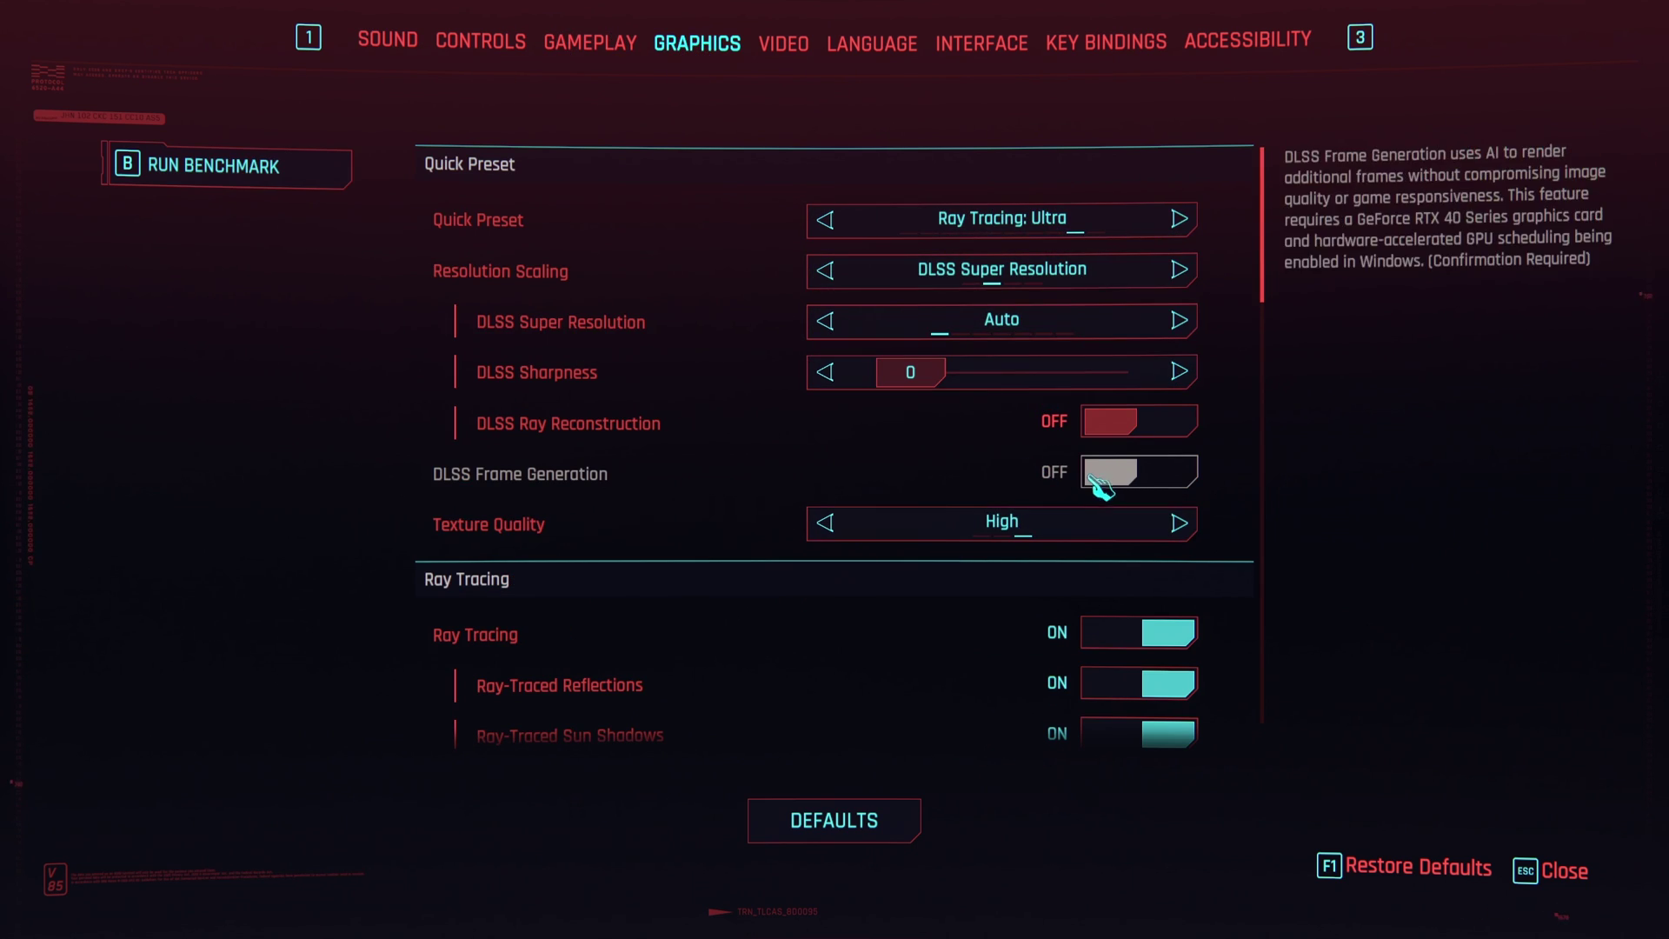
click(1140, 422)
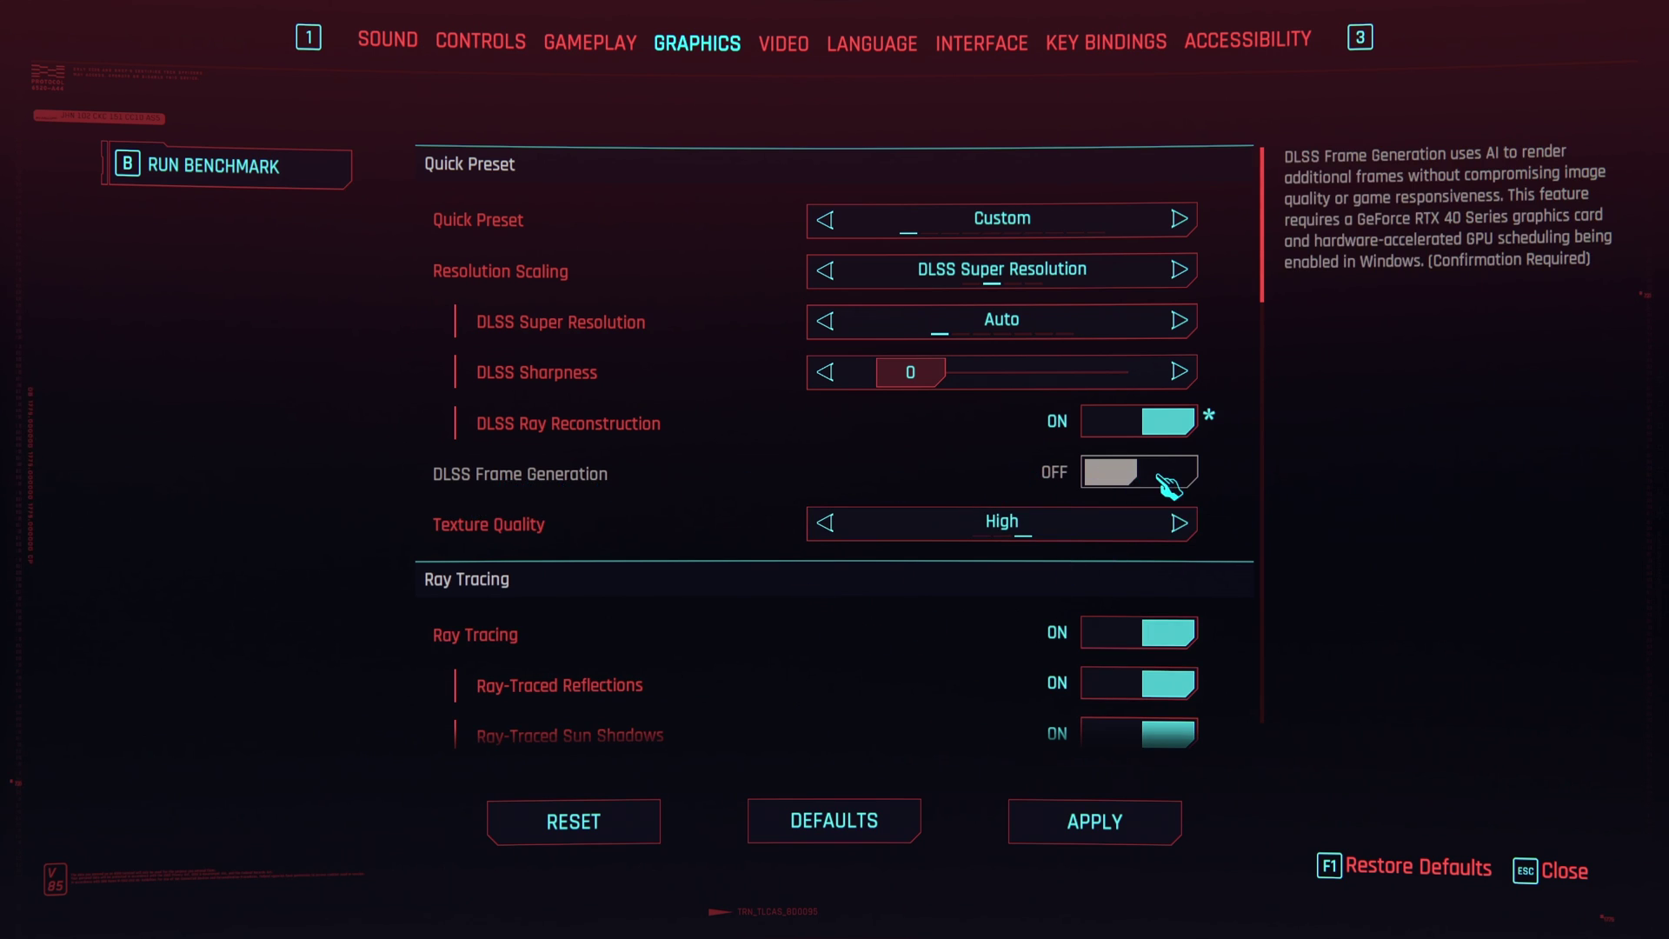
- Turn off Lens Flare, Depth of Field, Chromatic Aberration and Film Grain, then request the benchmark
scroll(864, 652, down, 10)
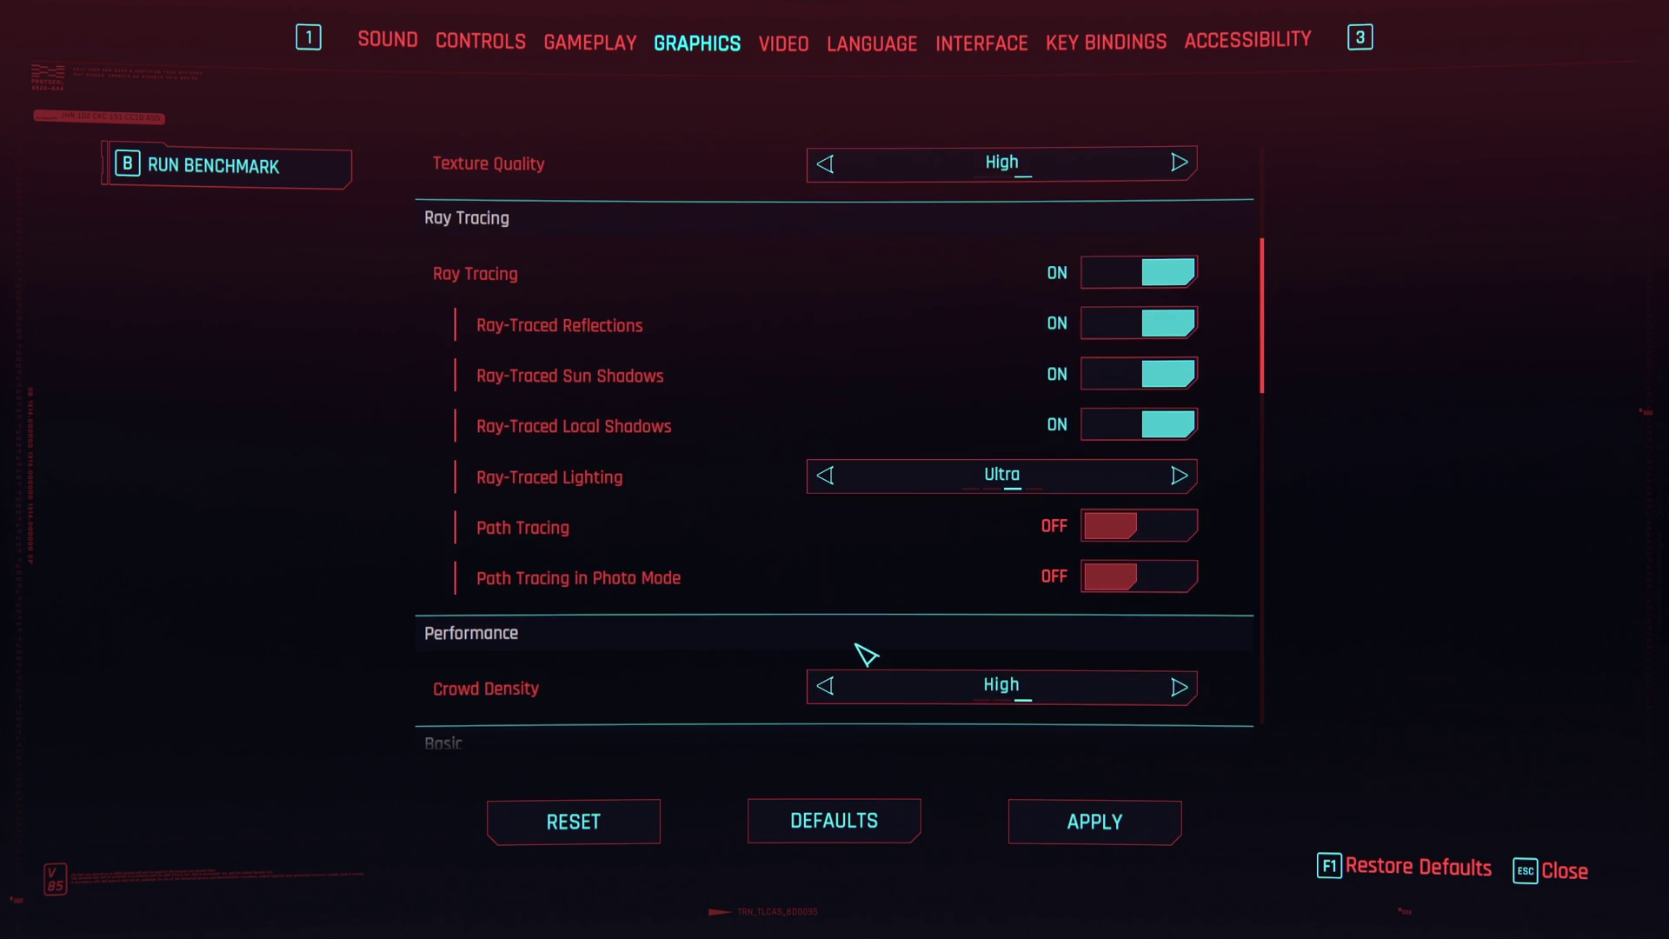
scroll(790, 477, down, 7)
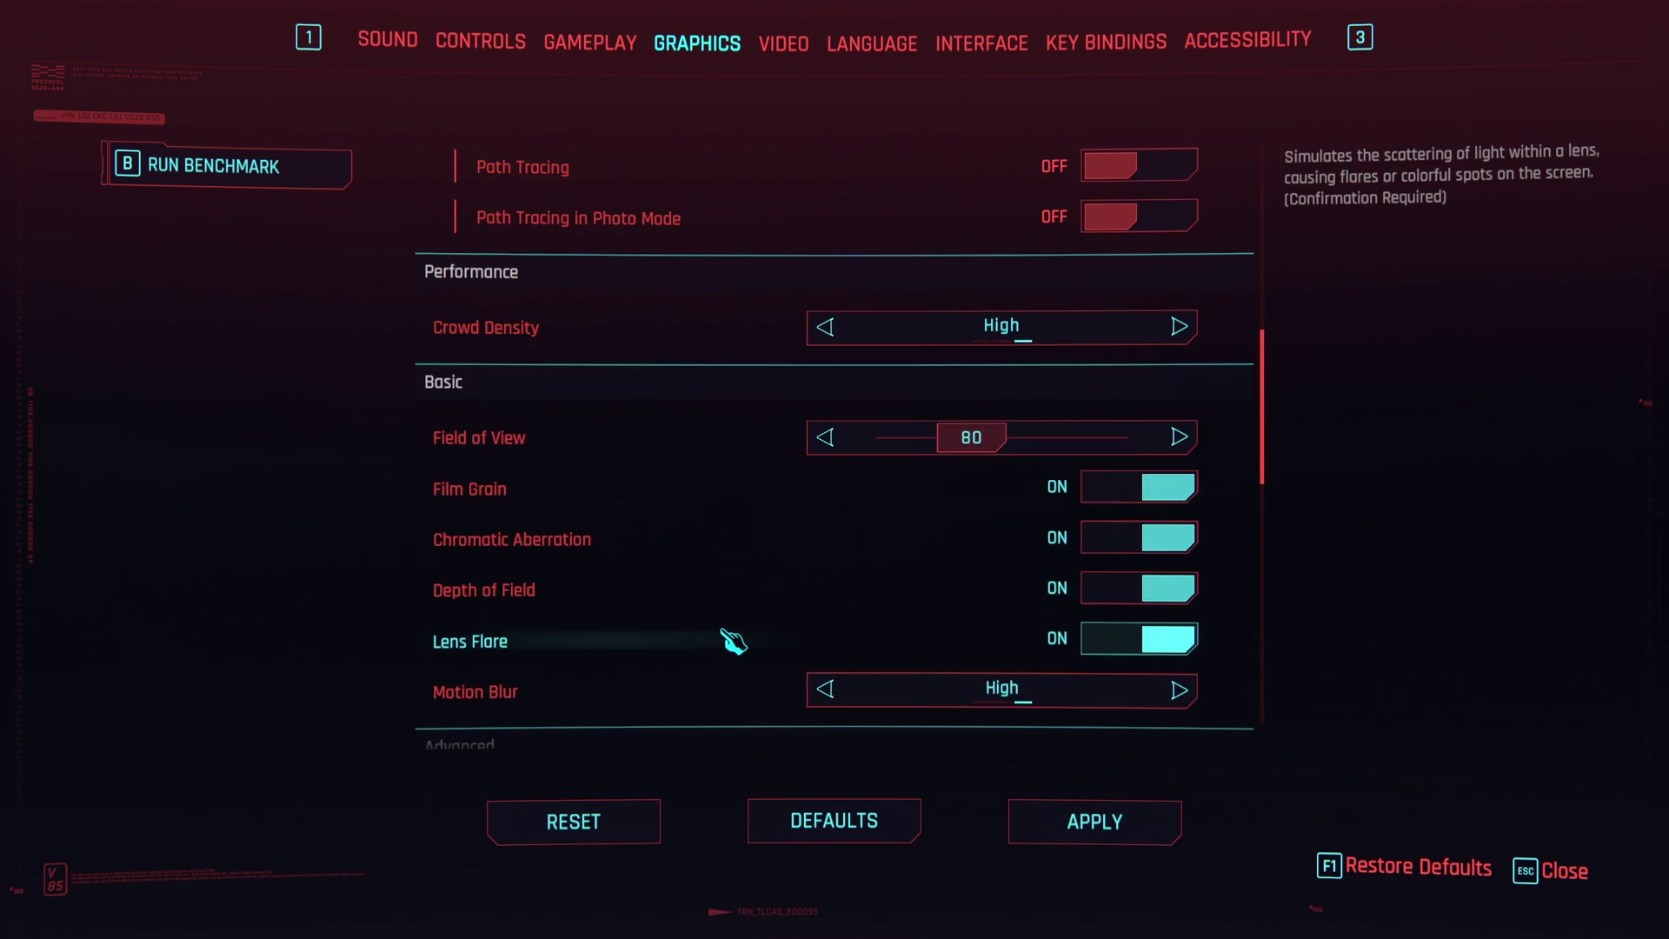
click(1180, 483)
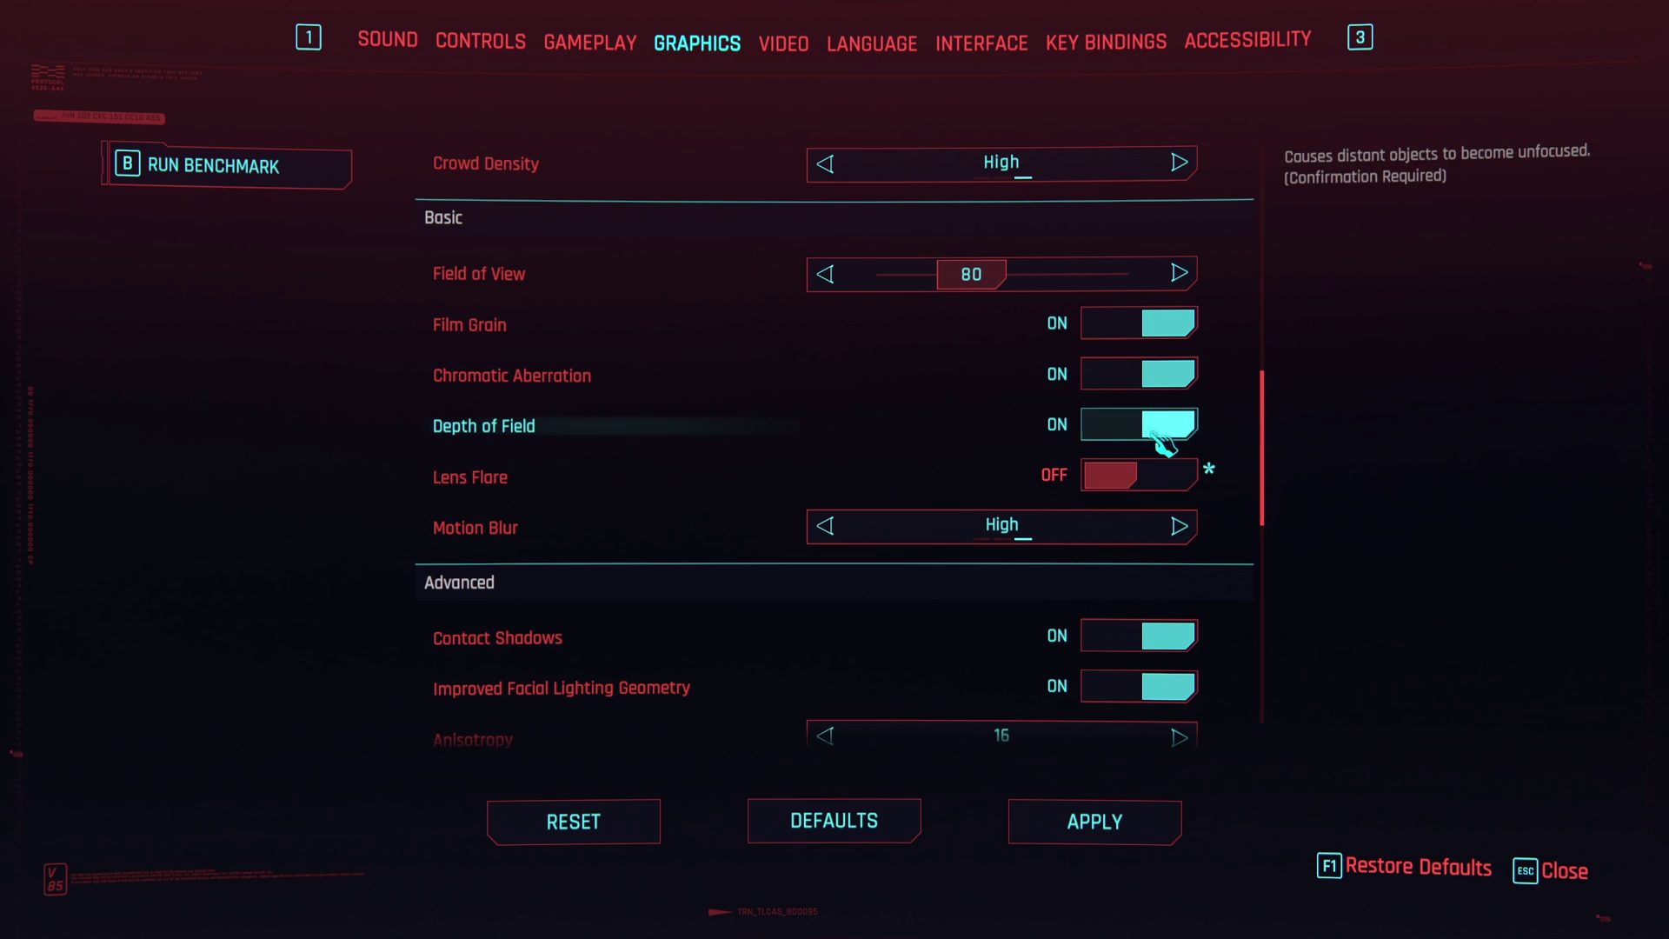
click(1169, 424)
click(1174, 373)
click(1180, 327)
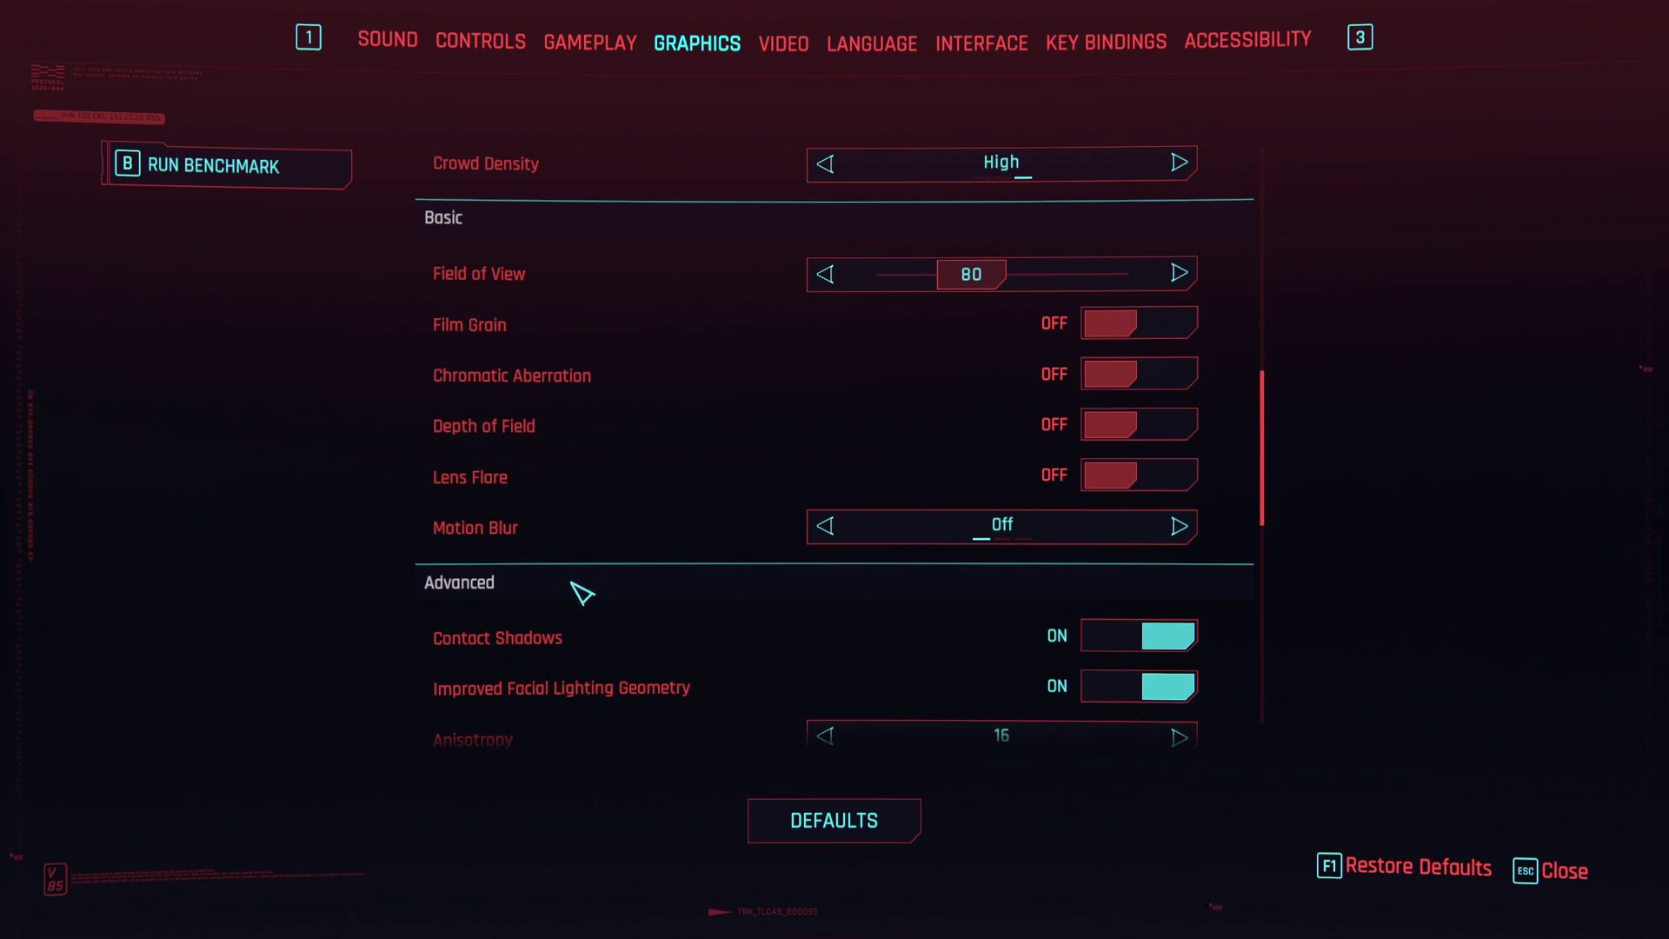
click(219, 174)
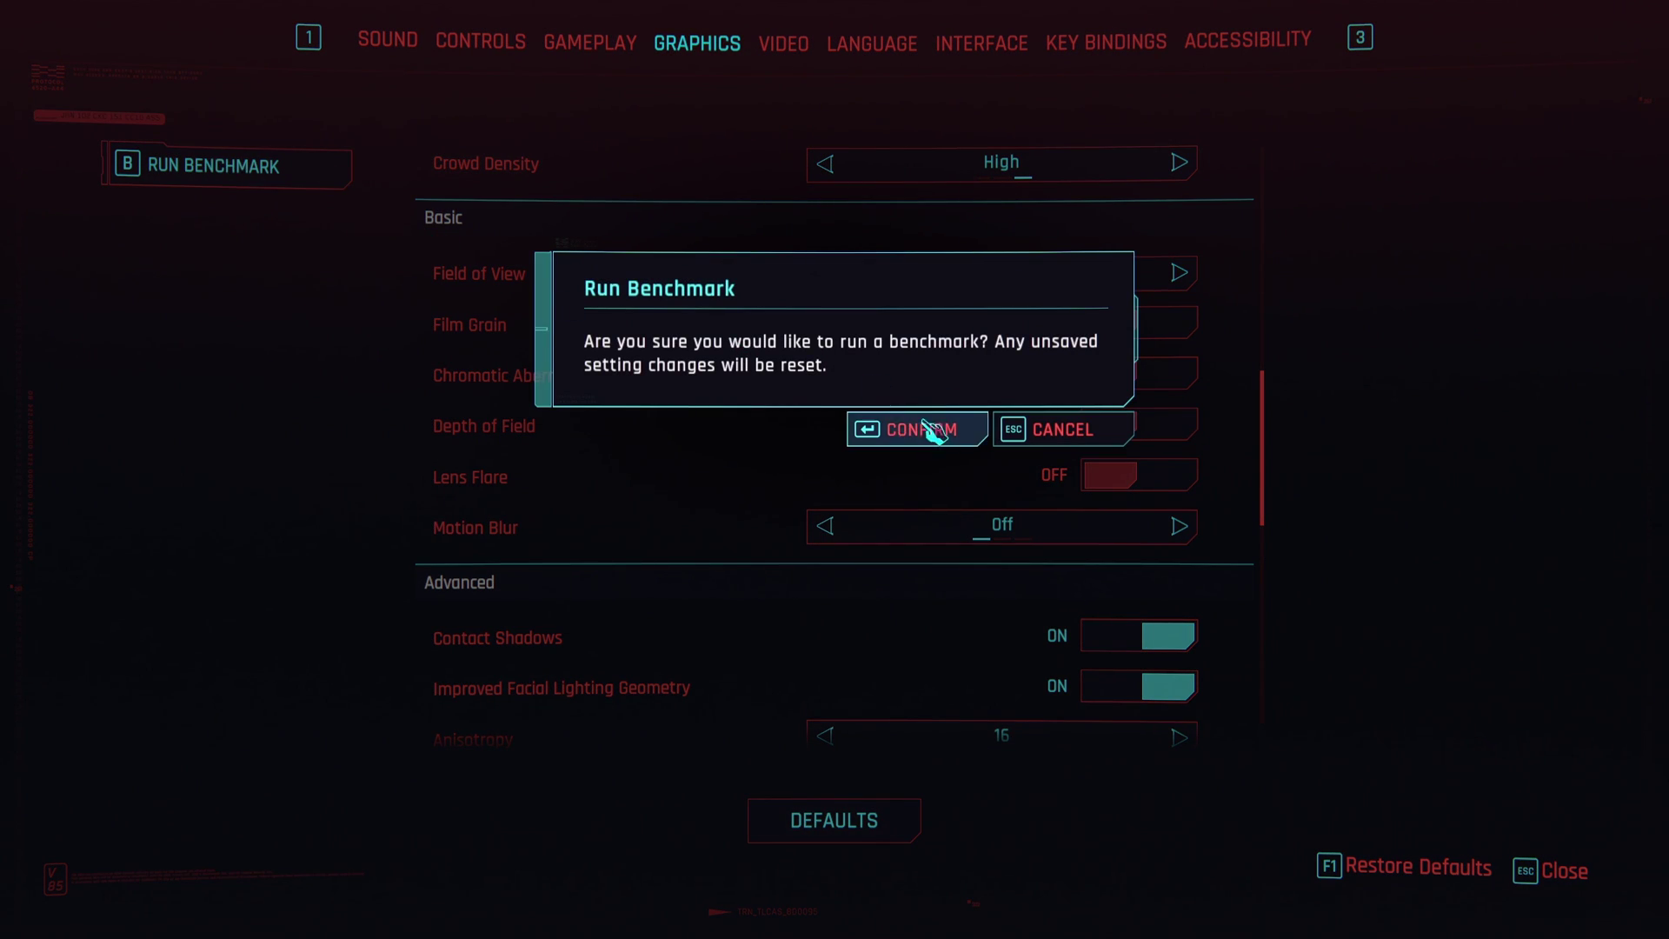
- Confirm the benchmark run and let the El Coyote Cojo bar flythrough play at about 60–72 FPS
click(934, 439)
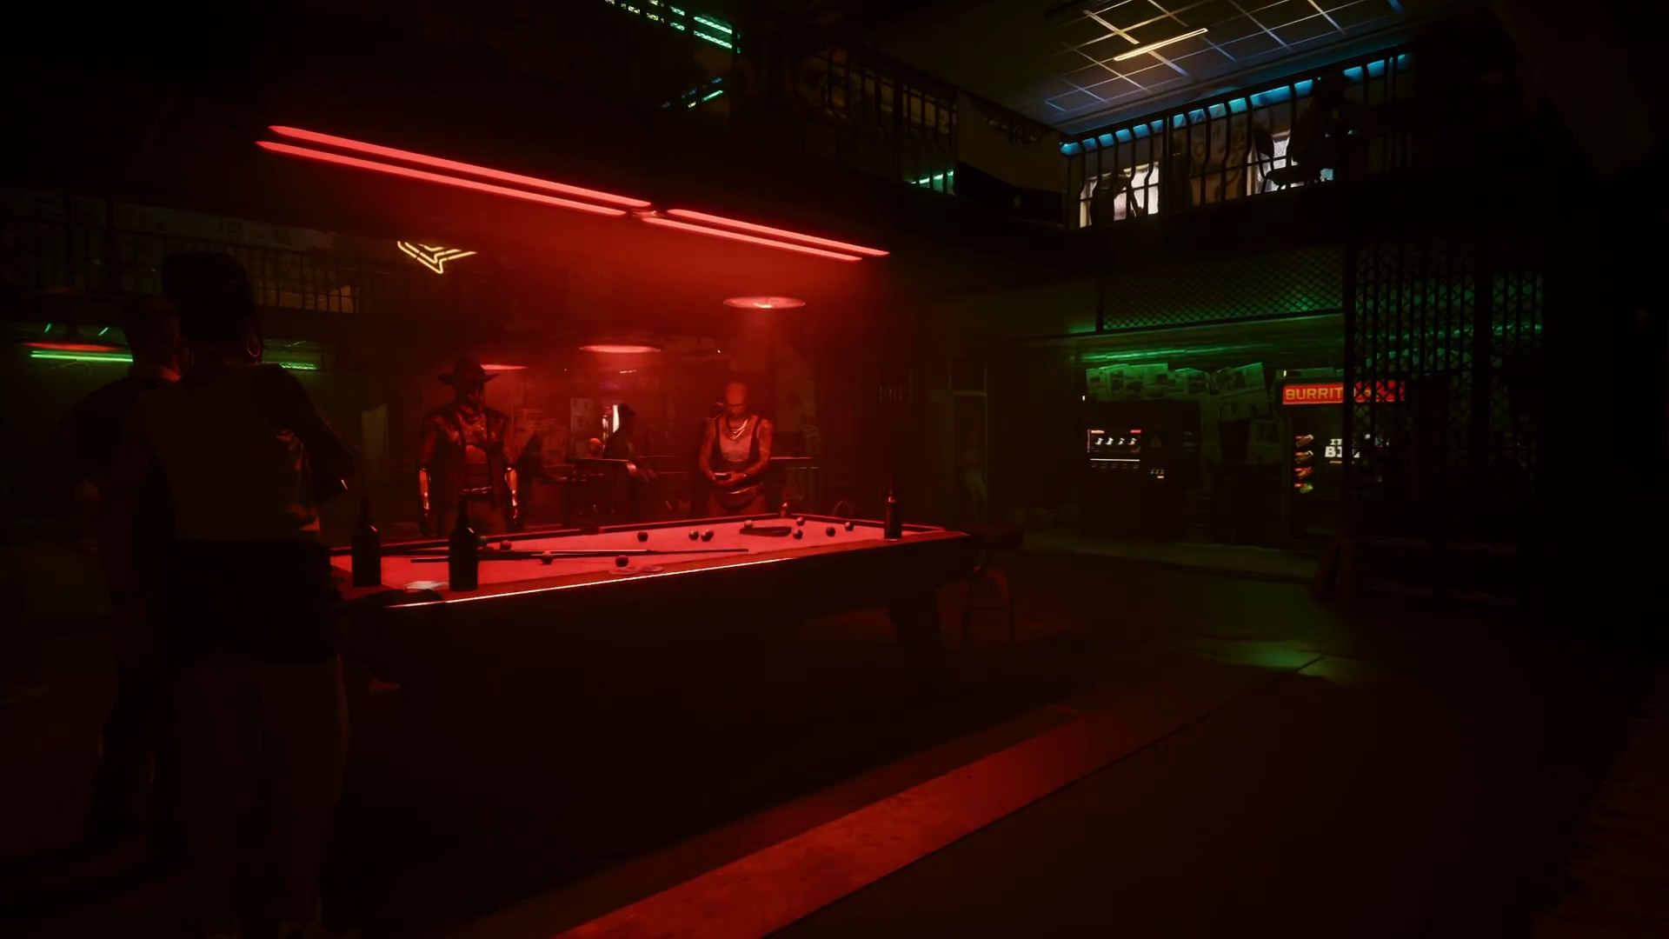
key(w)
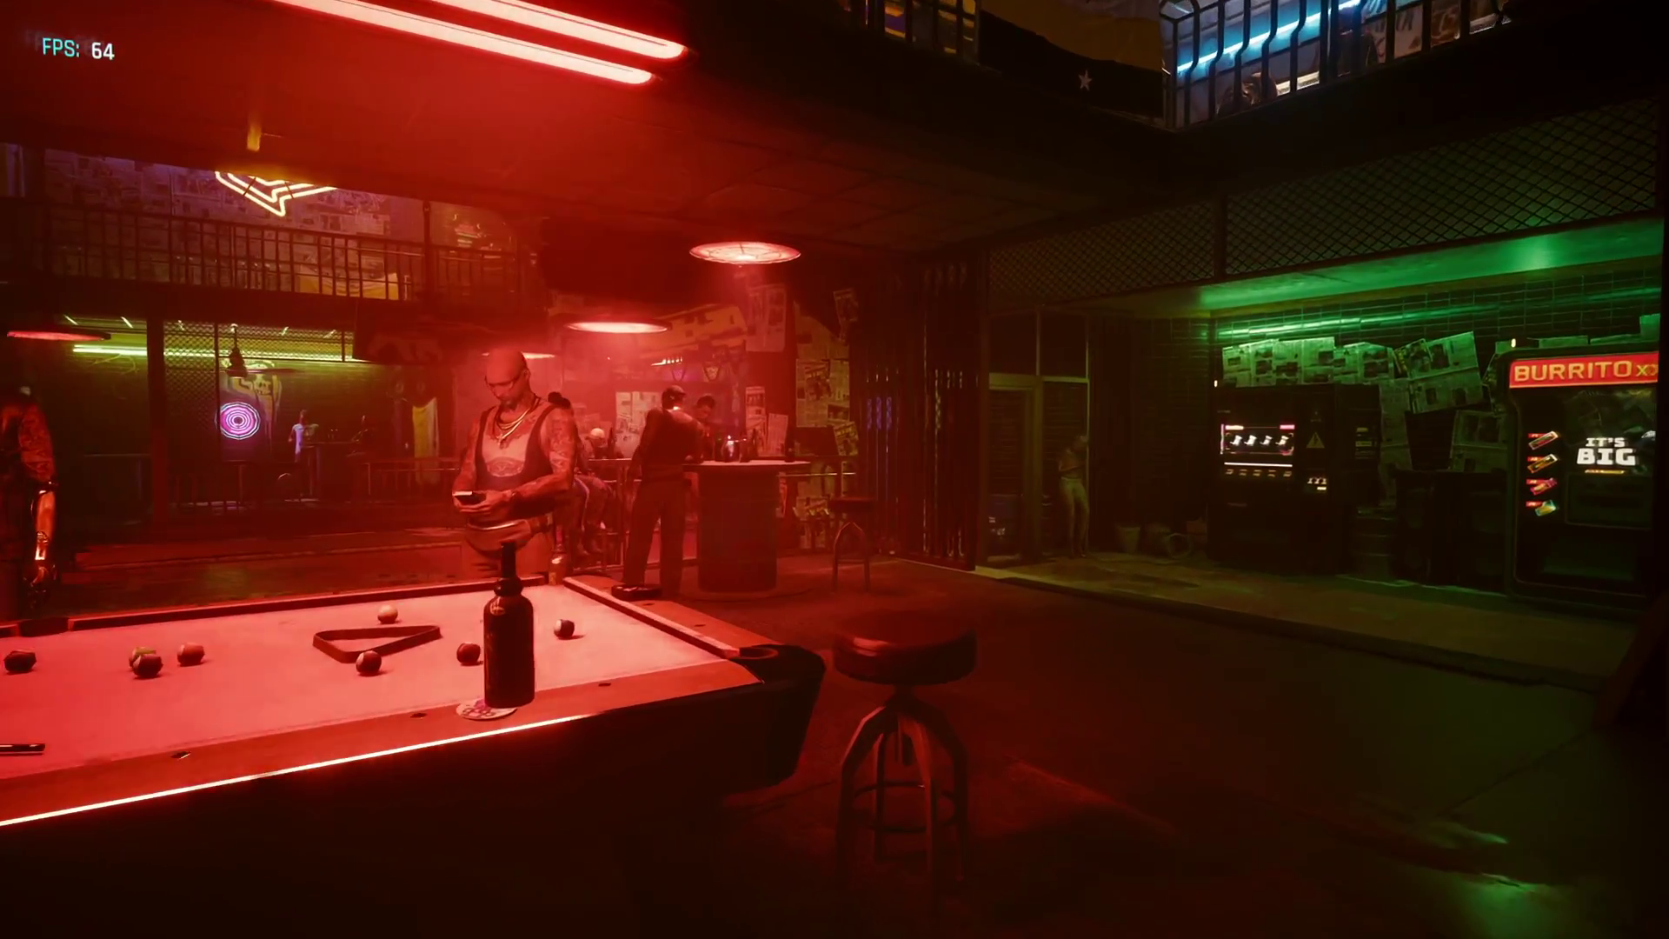
key(w)
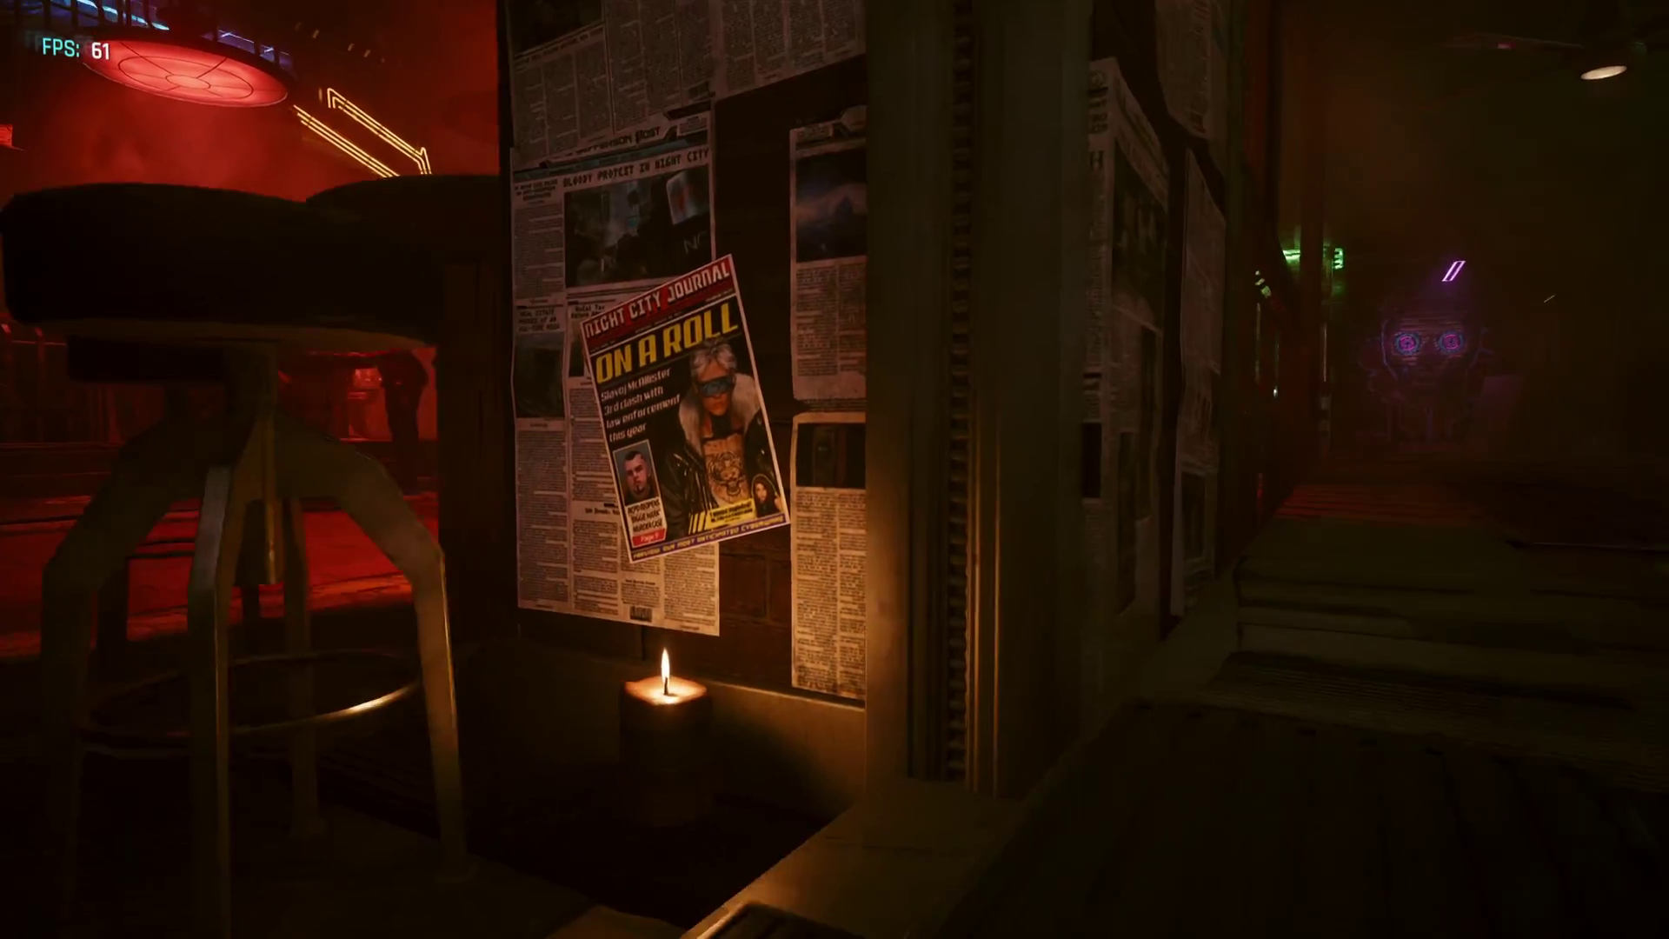
key(w)
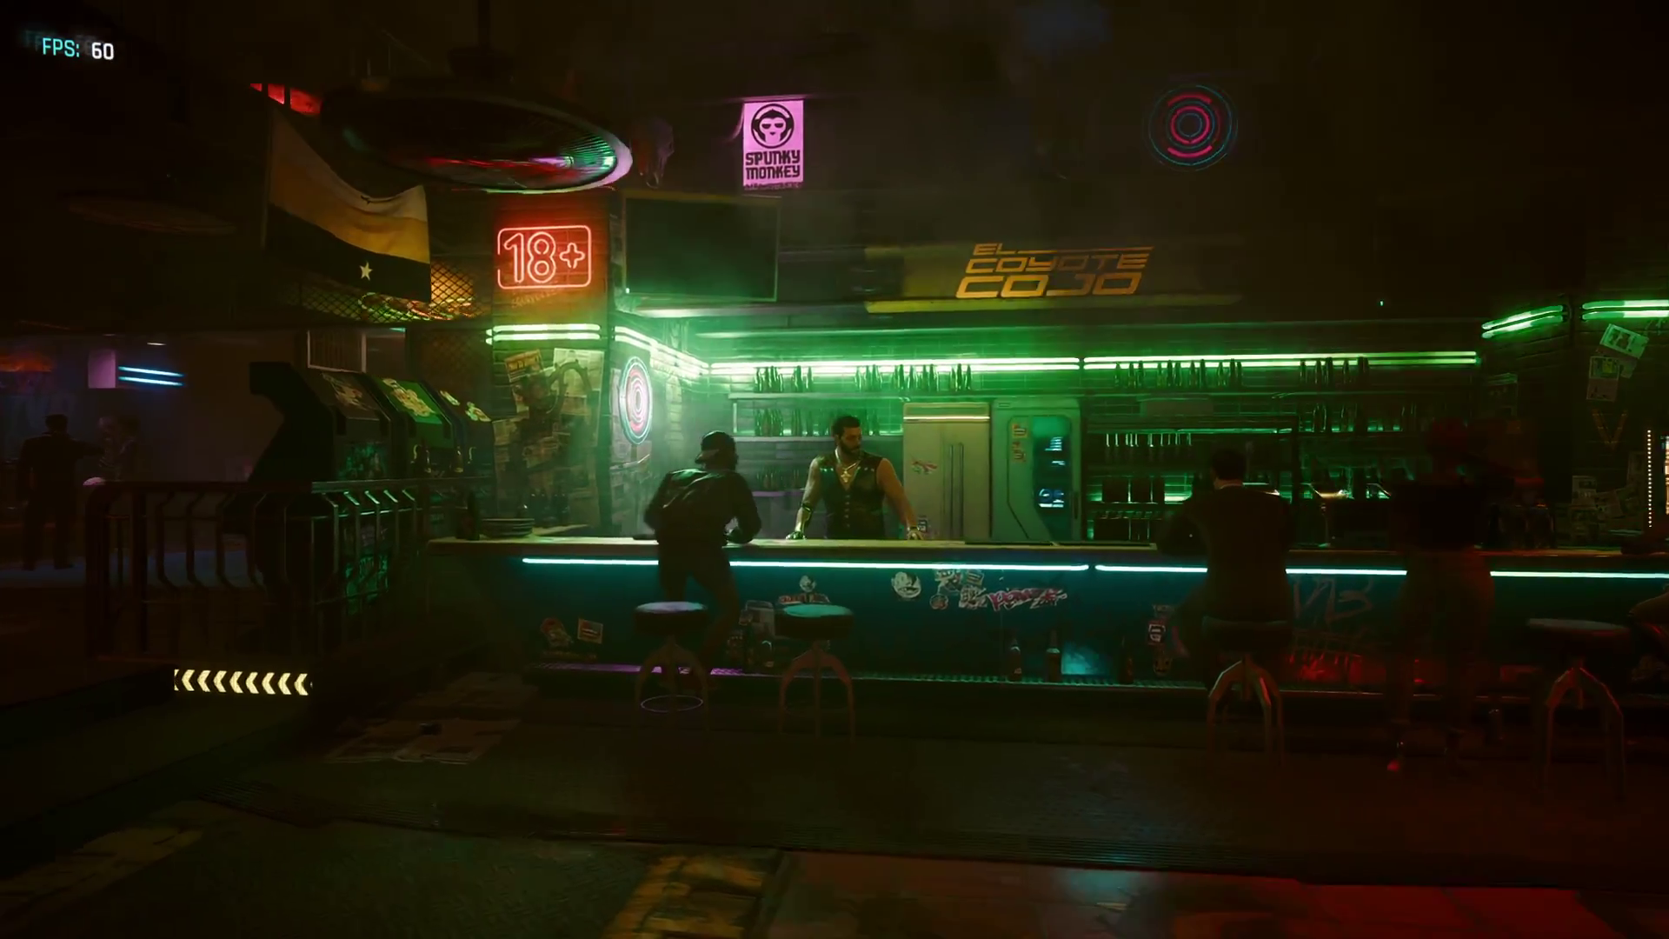
key(w)
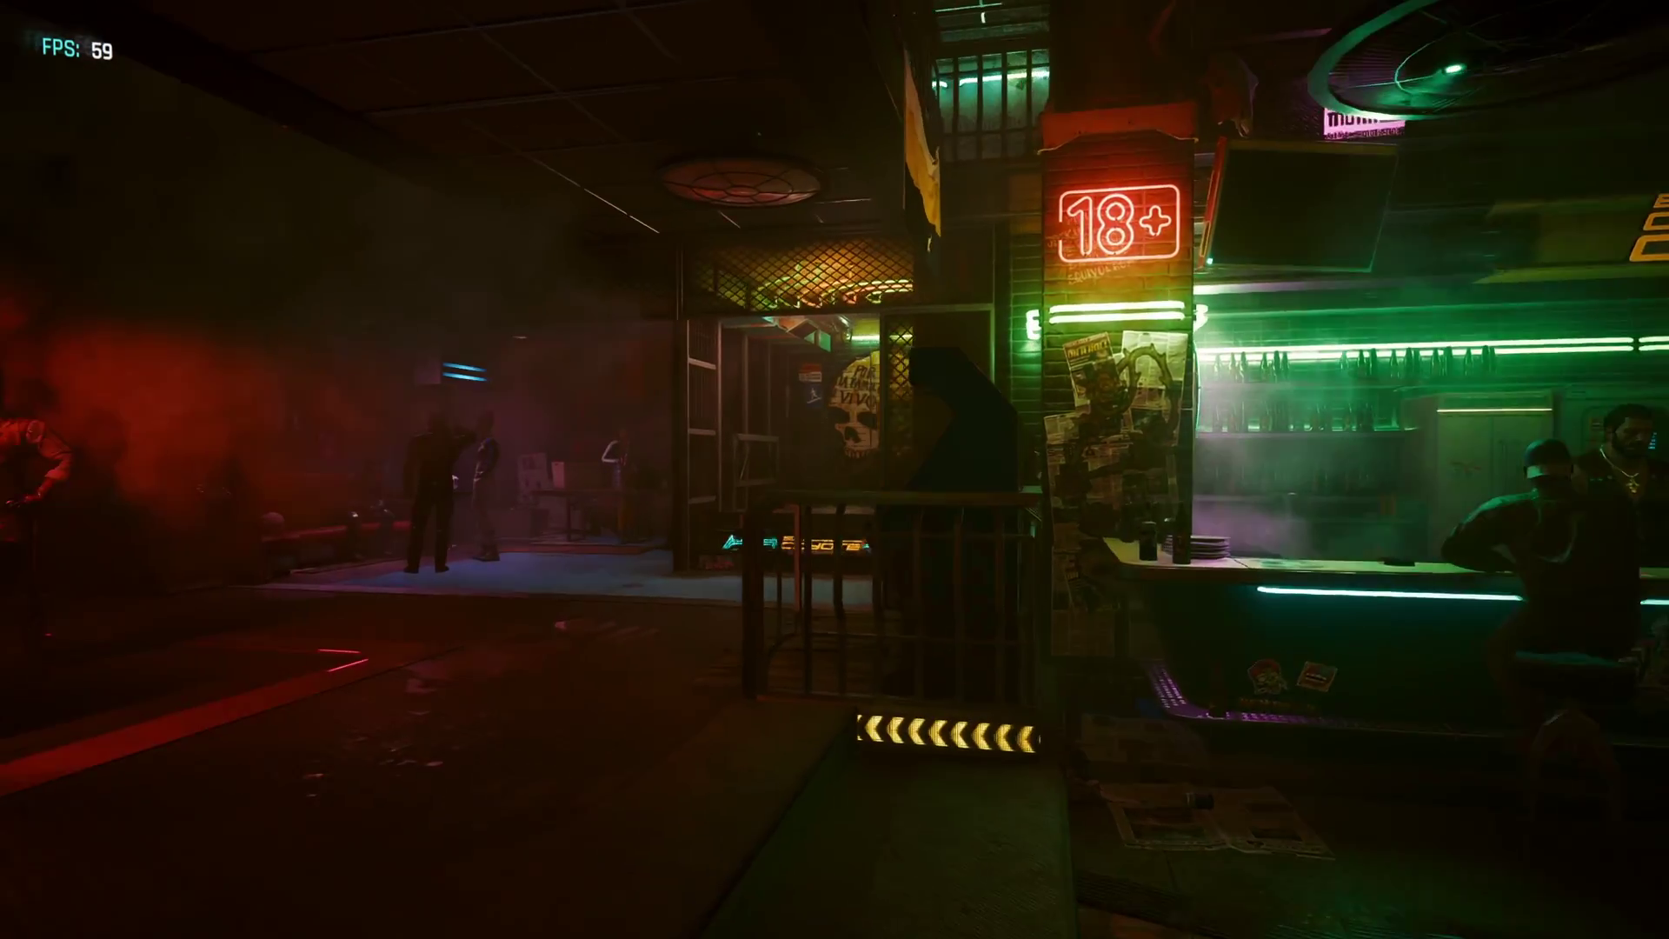
key(w)
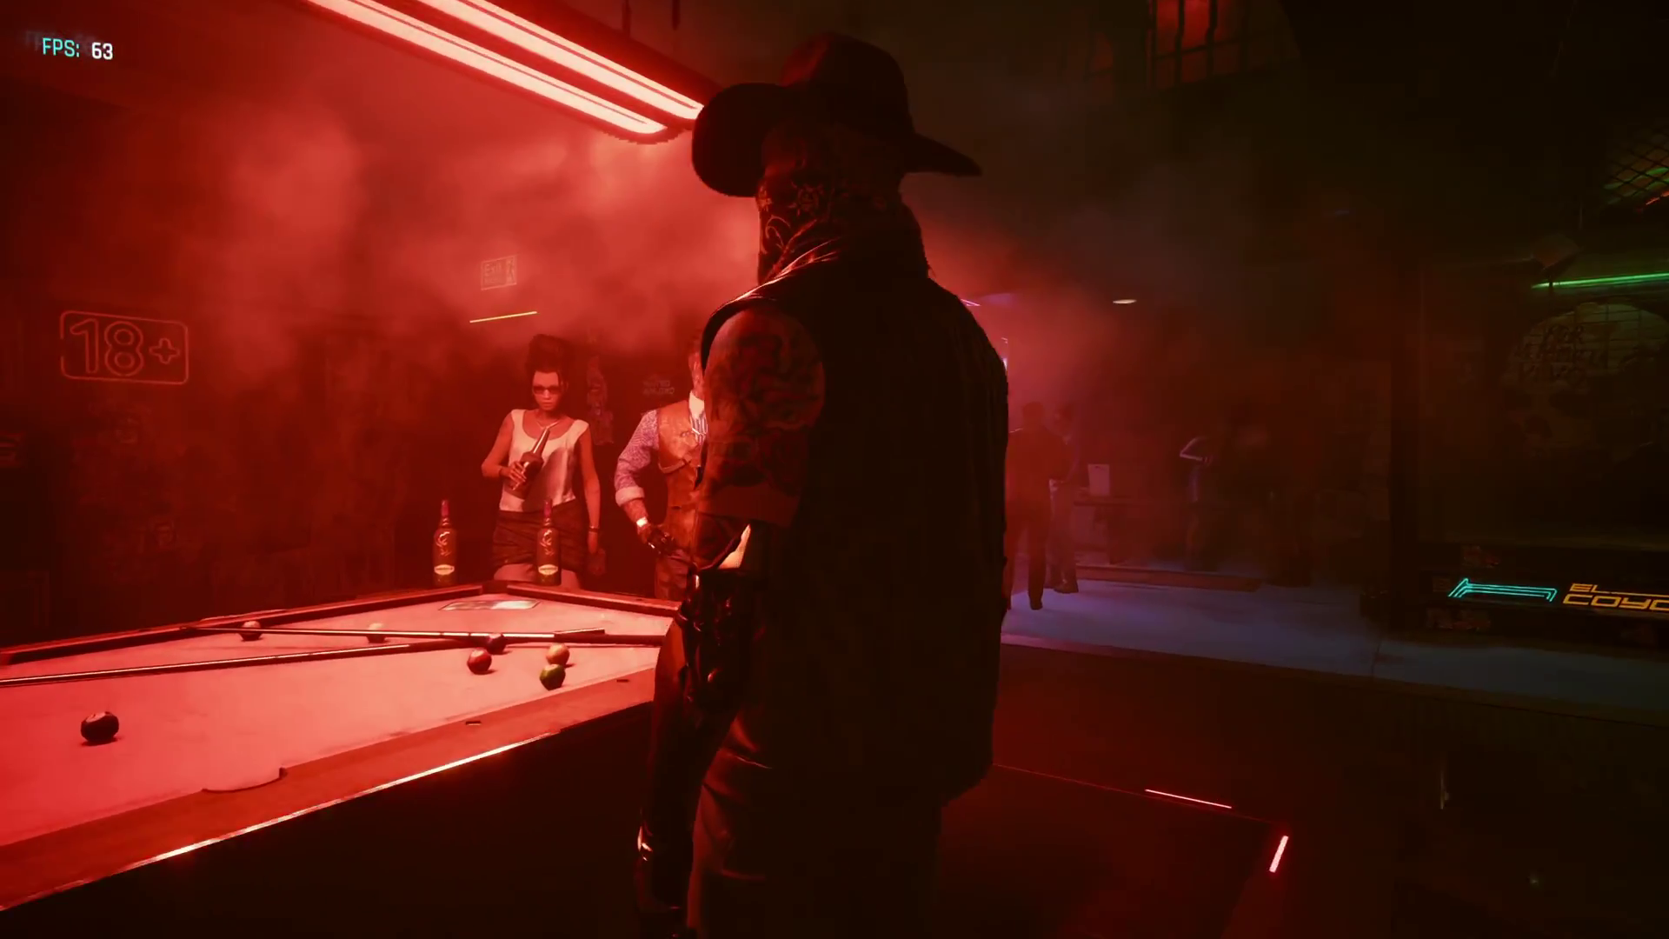
key(w)
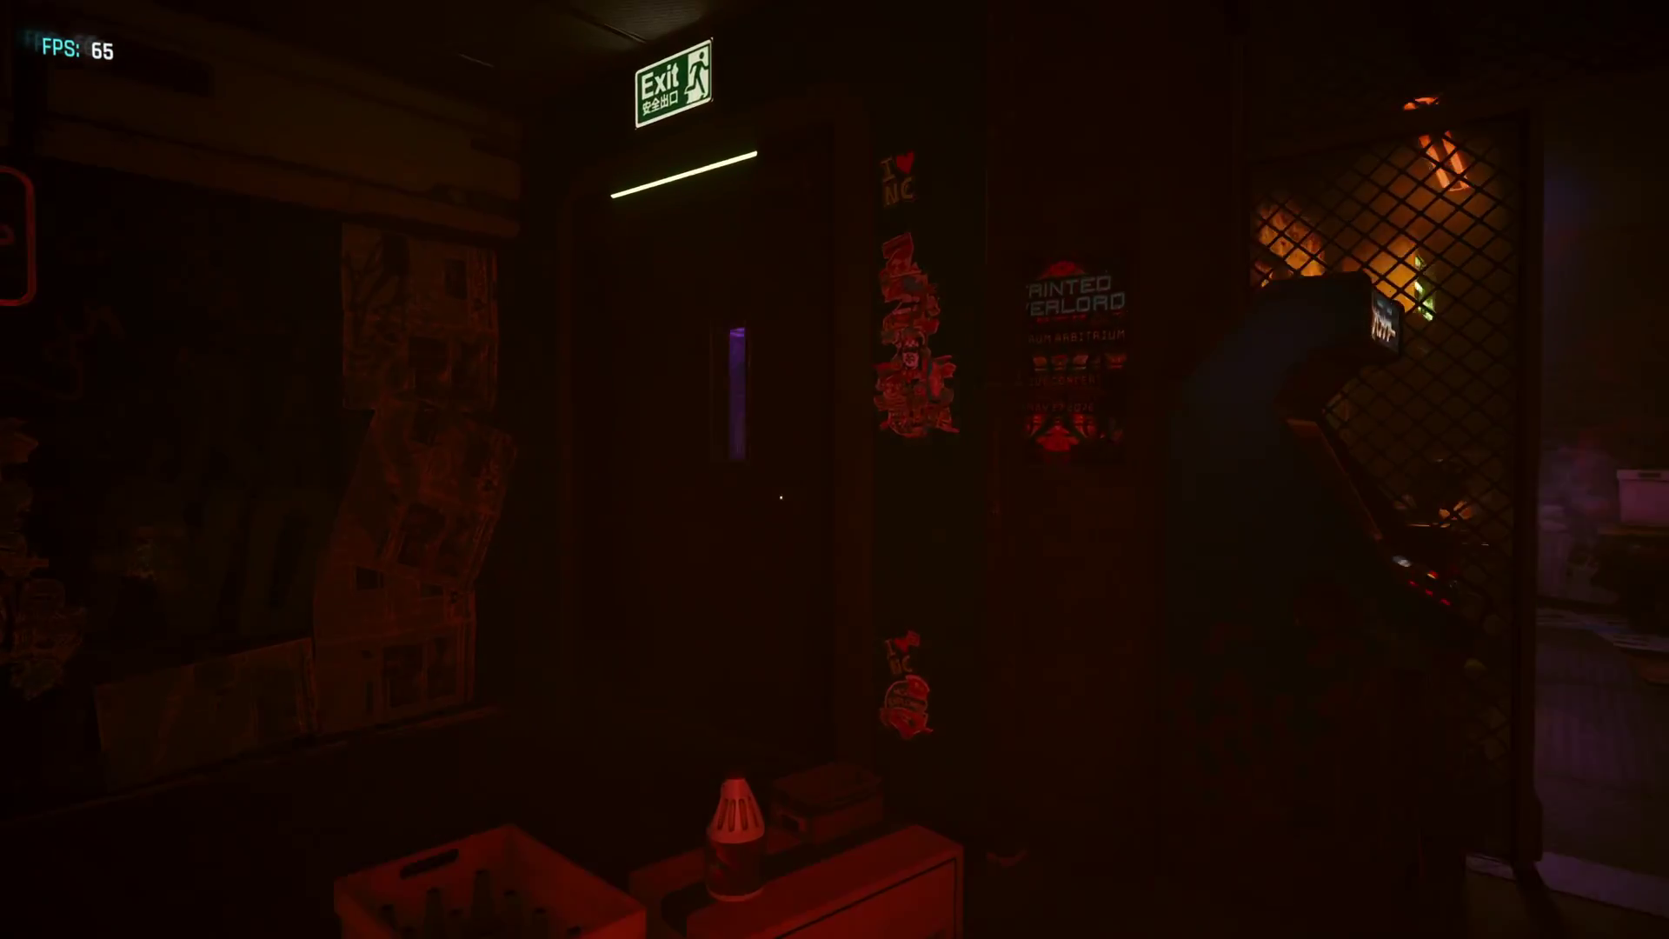
- Let the ray-traced benchmark continue through the sunlit back alleys at roughly 67–69 FPS
key(w)
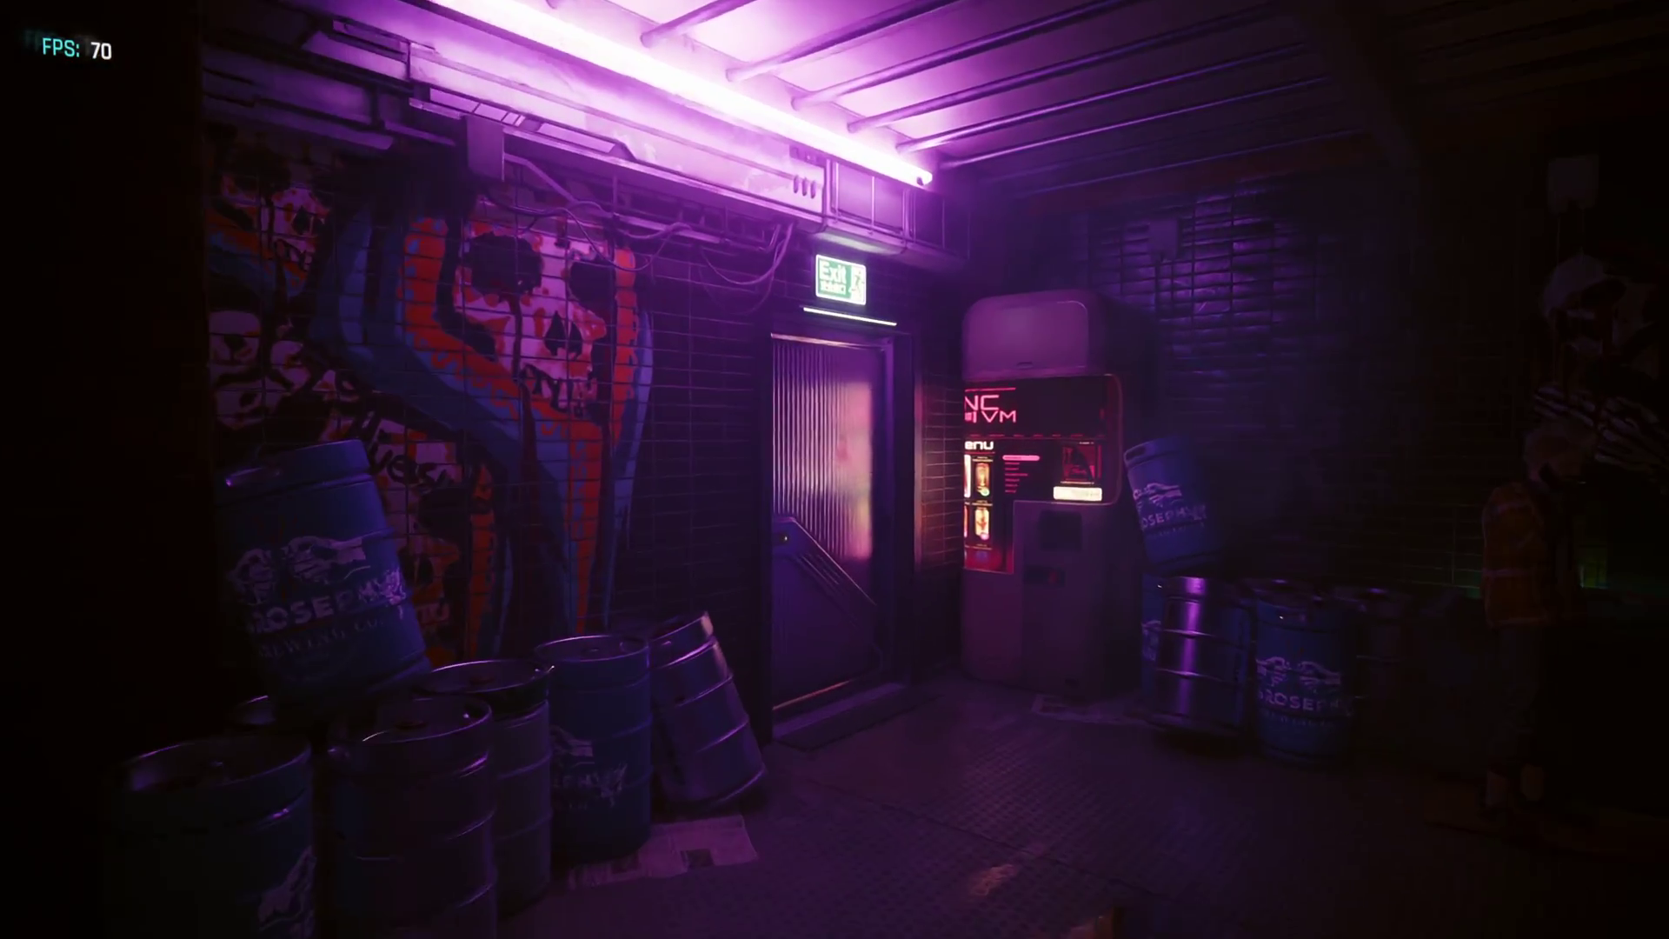
key(w)
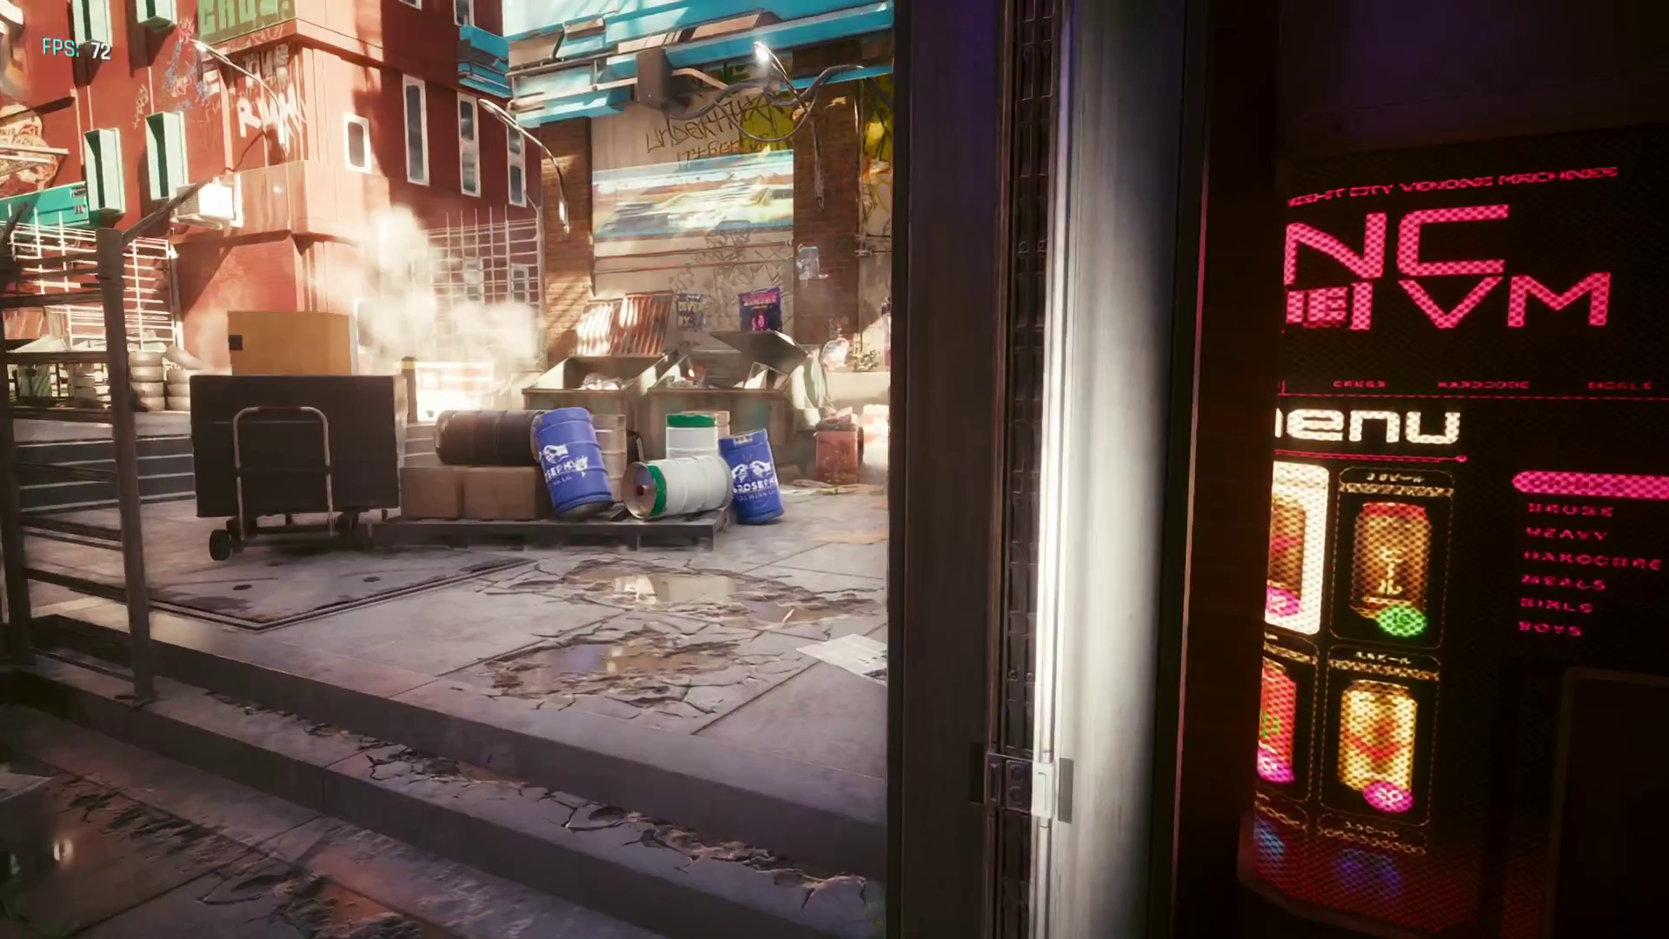
key(w)
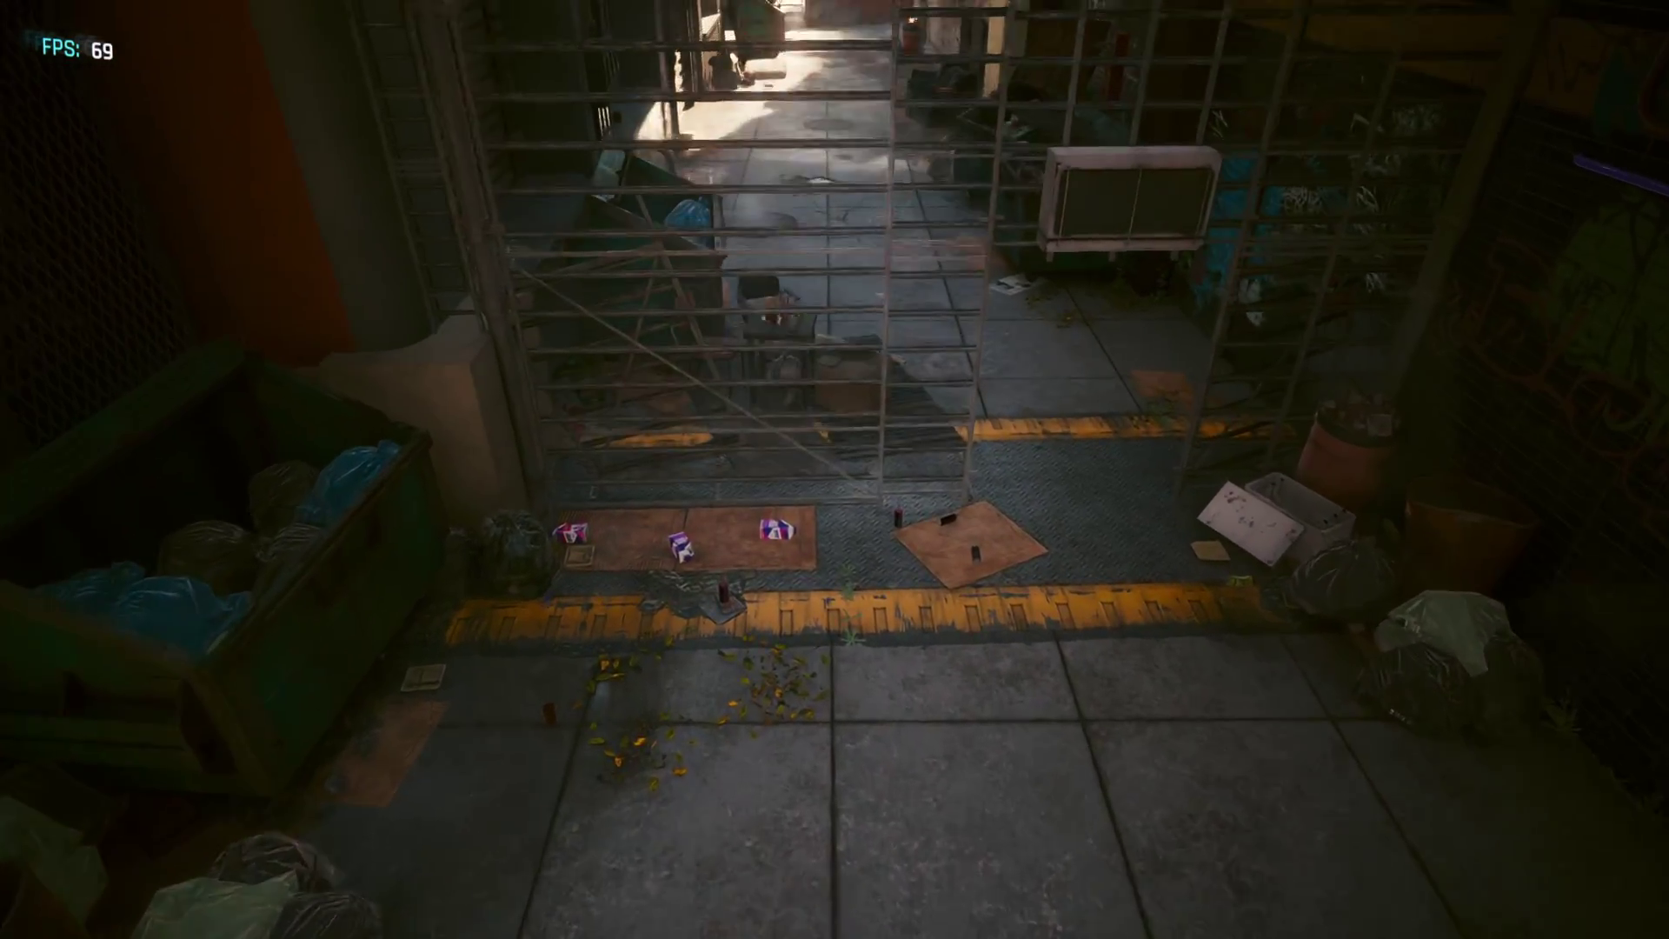
key(space)
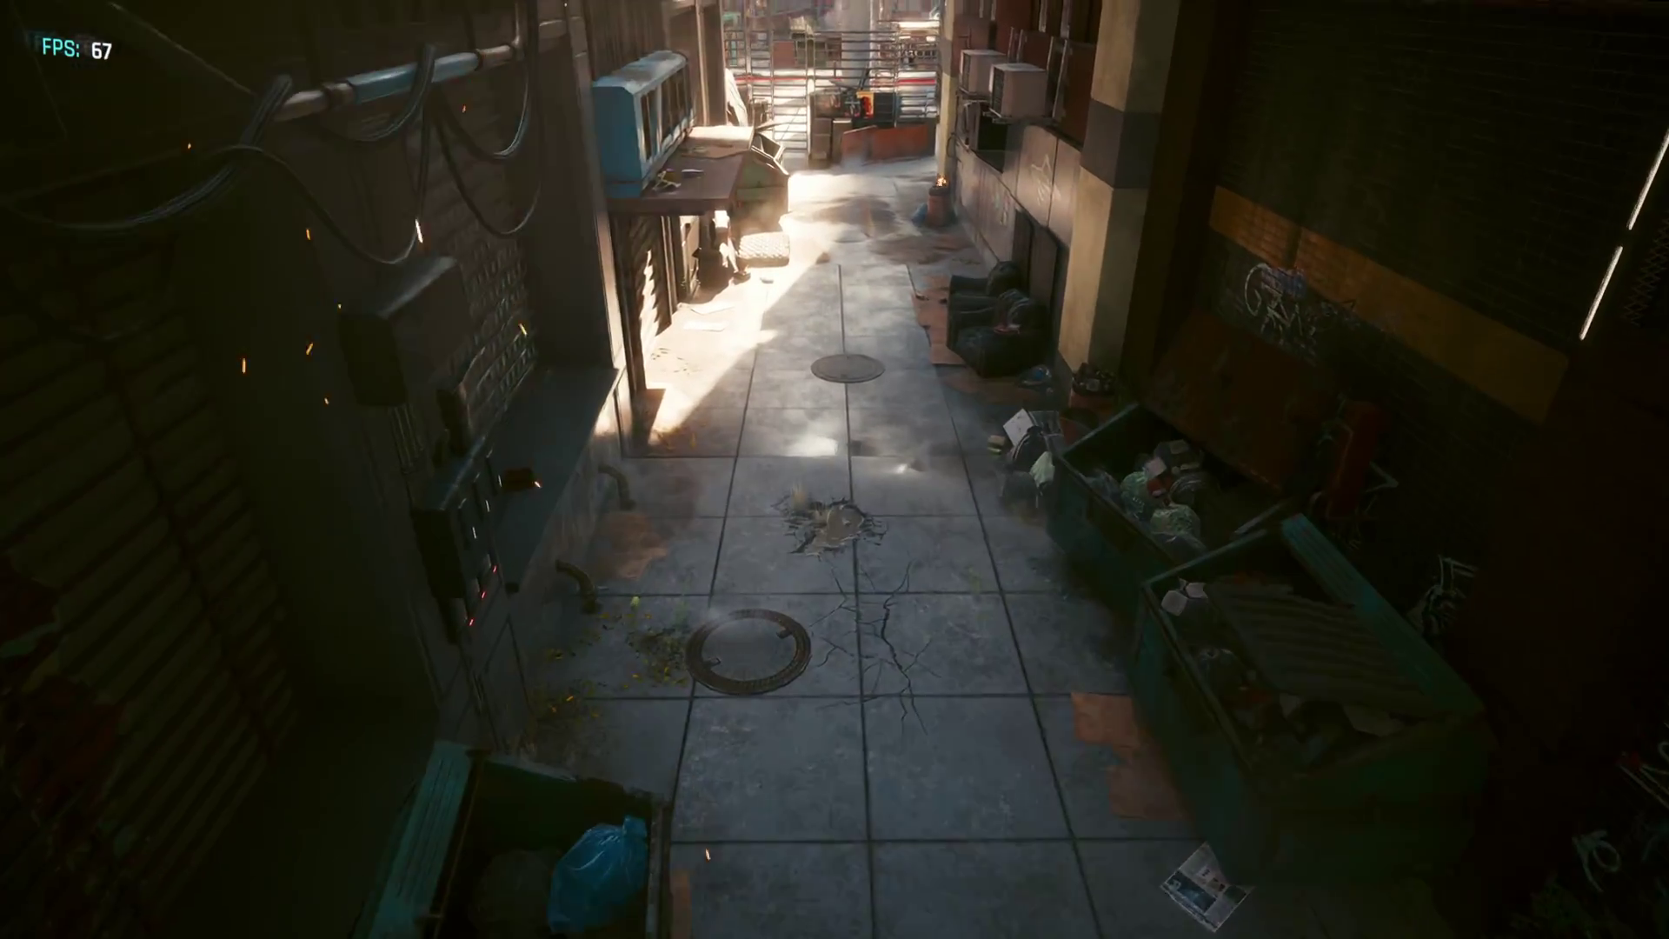